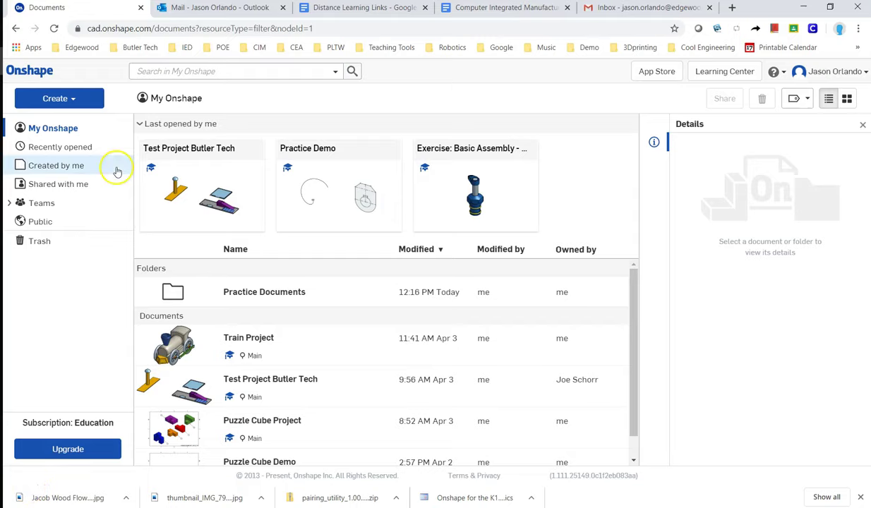
Create a new Onshape document titled 'IED Toy Train'.
click(75, 103)
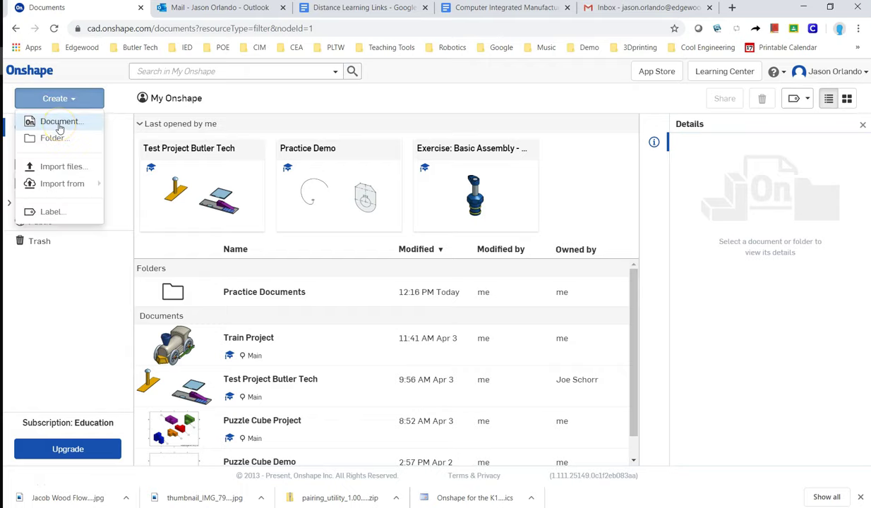
click(60, 123)
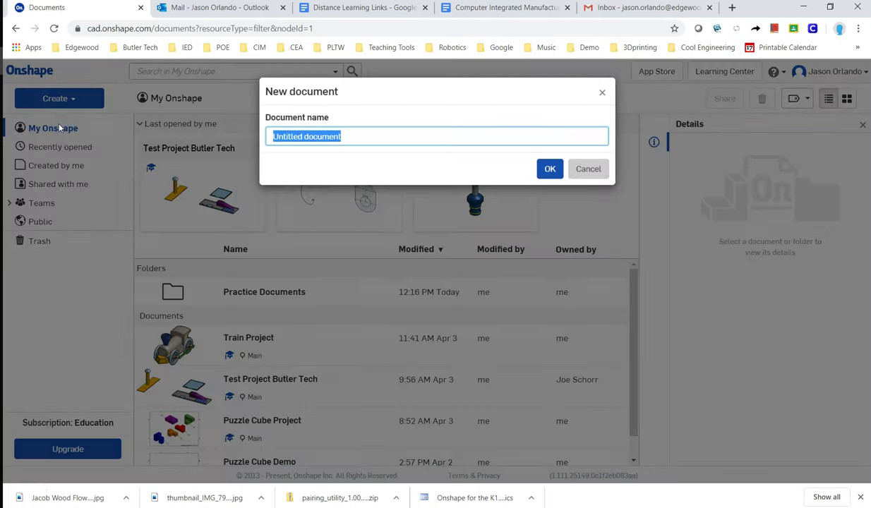
key(BackSpace)
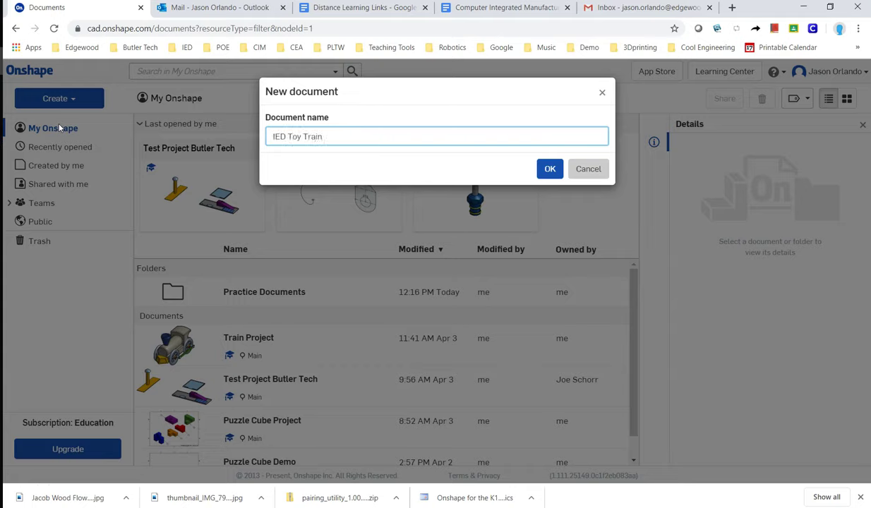
click(548, 170)
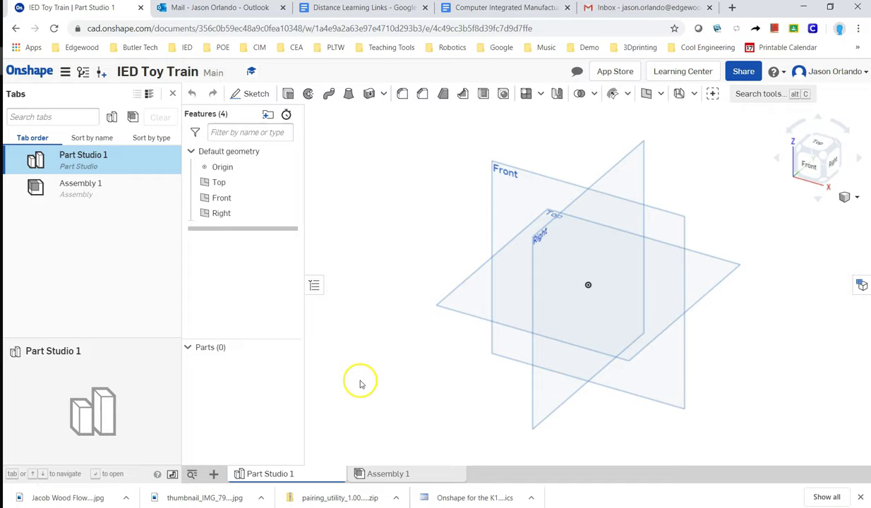
Switch to File Explorer to view the Train Drawings PDF at page 2.
mouse_move(280, 478)
key(alt+Tab)
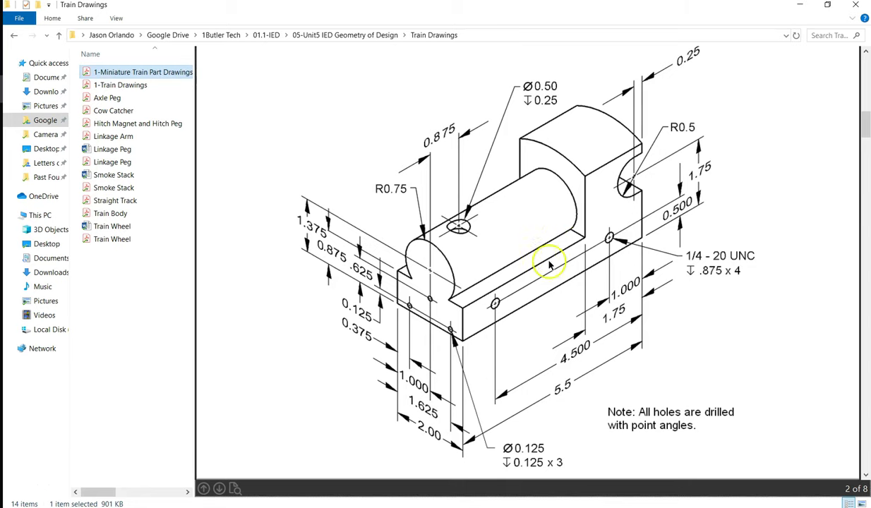
Scroll through the dimensioned train body drawing, then return to the Onshape Part Studio.
scroll(628, 235, up, 3)
scroll(641, 233, down, 5)
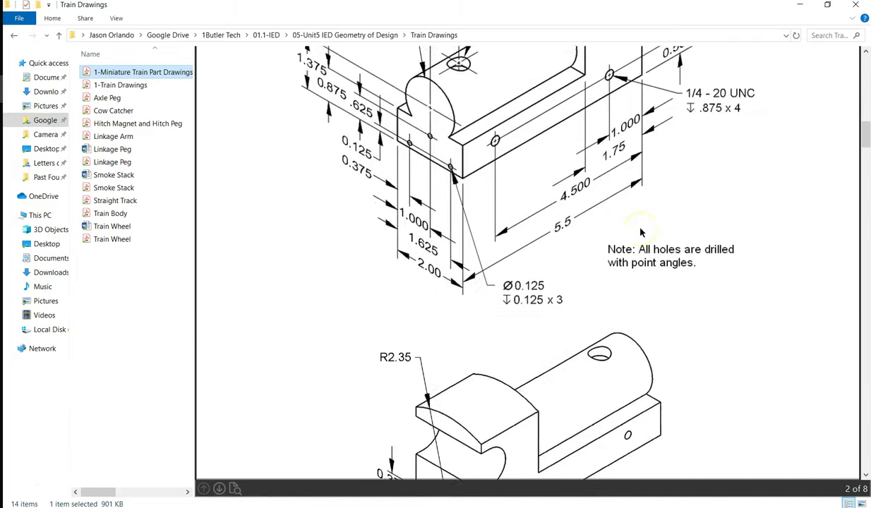
scroll(641, 233, up, 5)
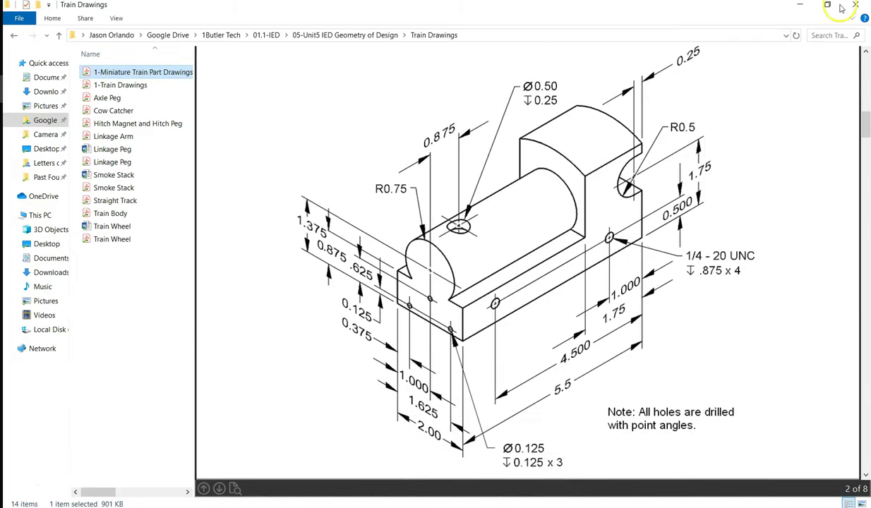
scroll(553, 216, down, 3)
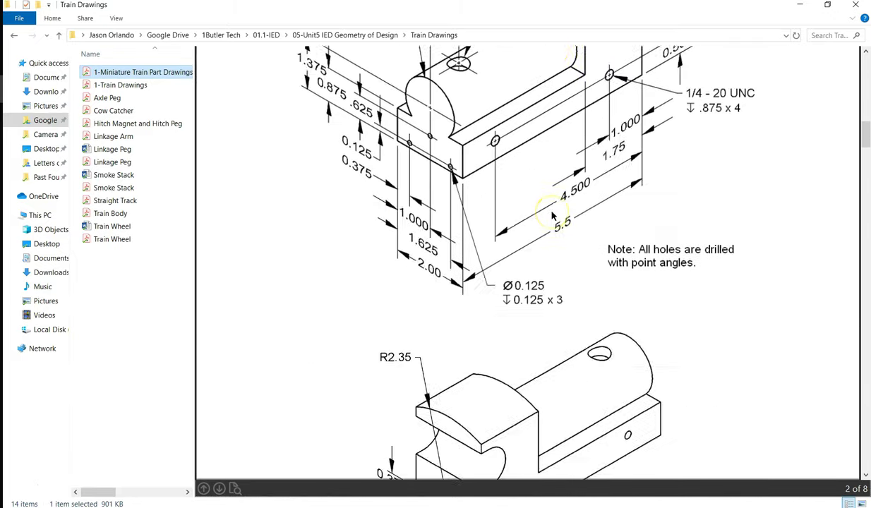
scroll(553, 216, down, 5)
scroll(531, 224, up, 8)
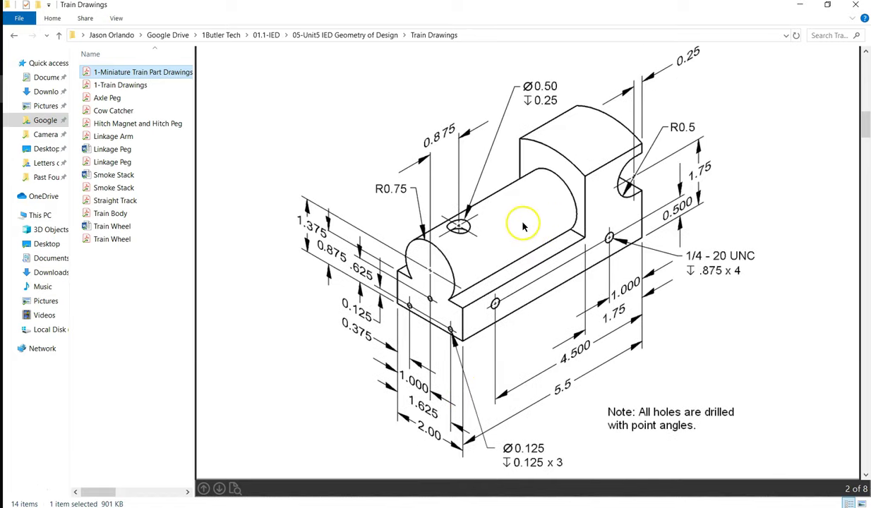
key(alt+Tab)
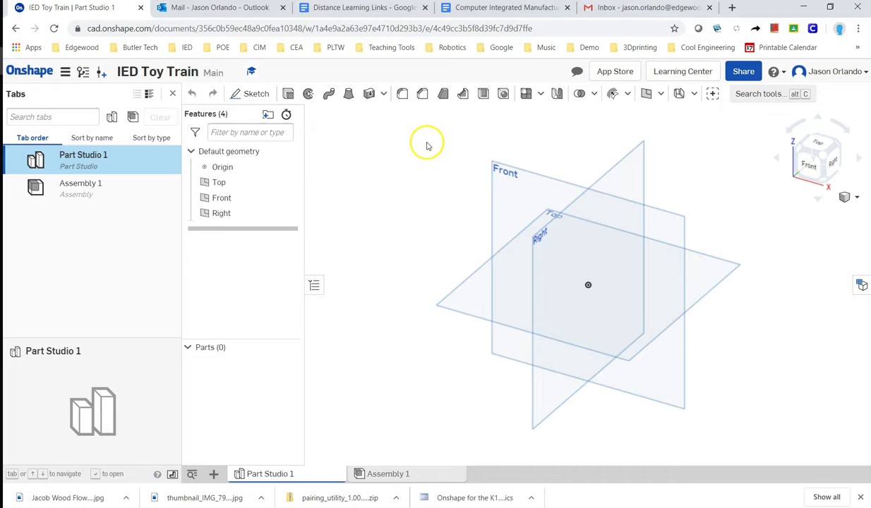
Start Sketch 1 on the Front plane, hide the default planes, and view it from the front.
click(257, 100)
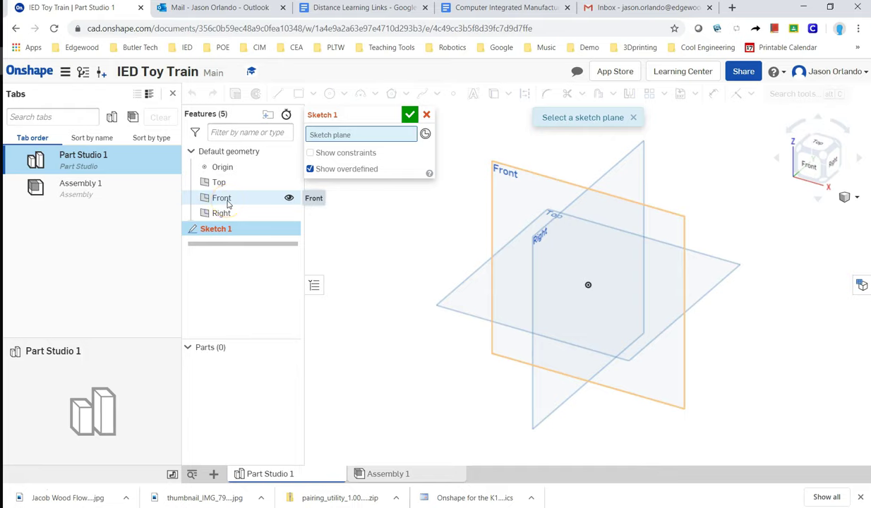
click(223, 199)
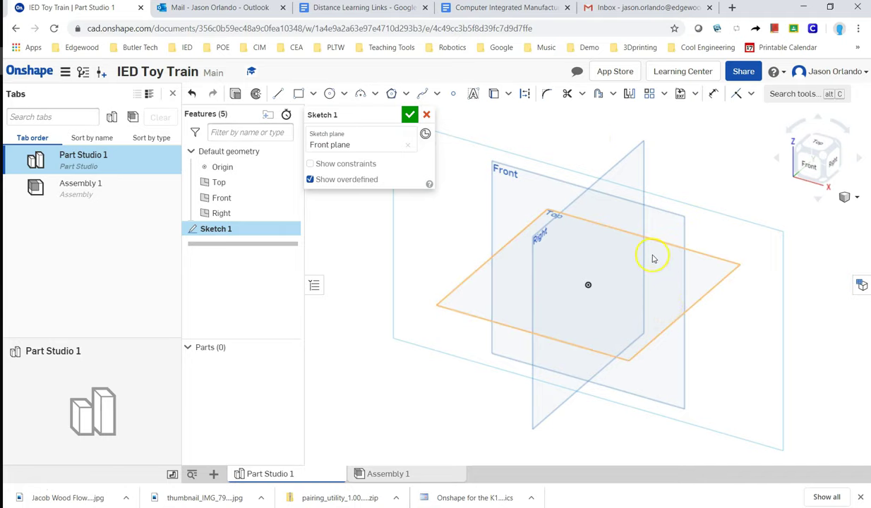
key(p)
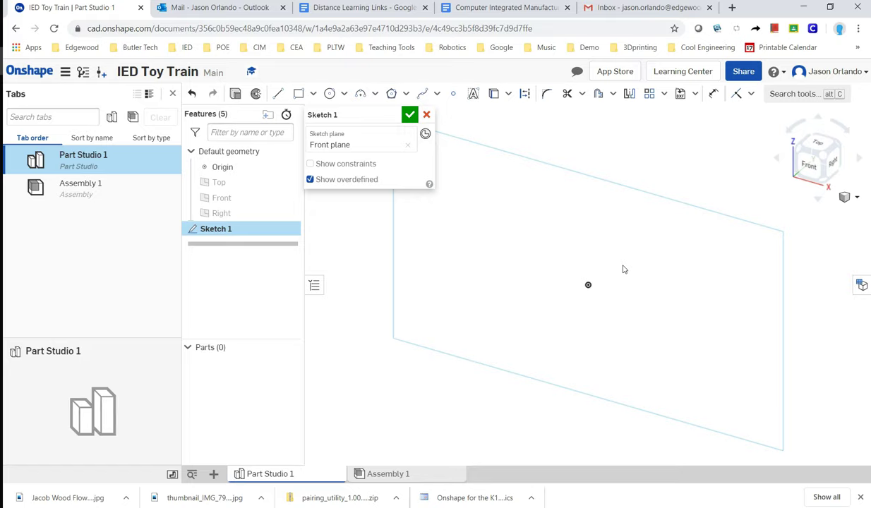
click(811, 167)
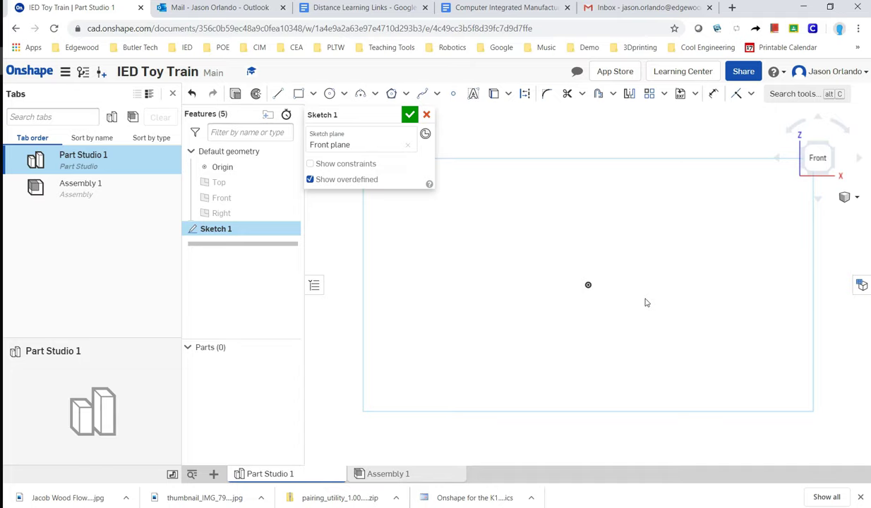
middle_drag(634, 269, 587, 311)
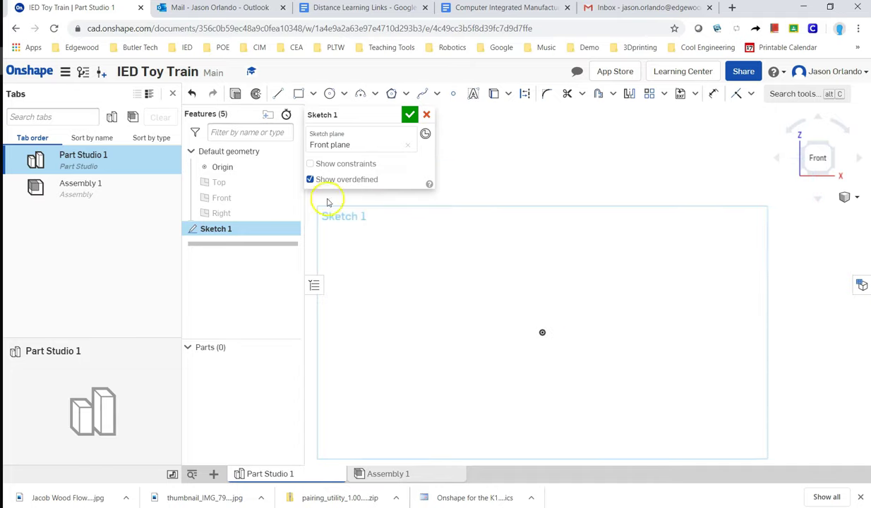
Draw a corner rectangle starting at the sketch origin.
click(300, 94)
mouse_move(543, 332)
mouse_down()
mouse_move(616, 286)
mouse_move(662, 279)
mouse_move(655, 290)
mouse_up()
key(alt+Tab)
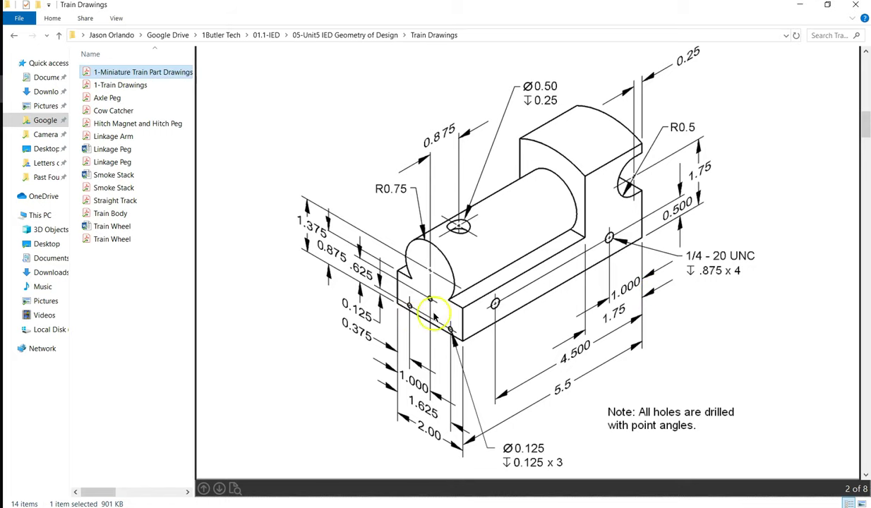
key(alt+Tab)
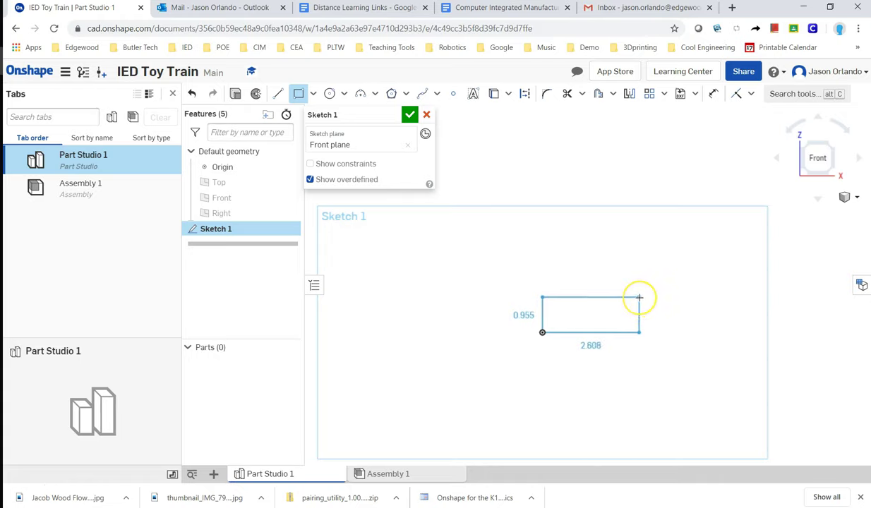
click(640, 296)
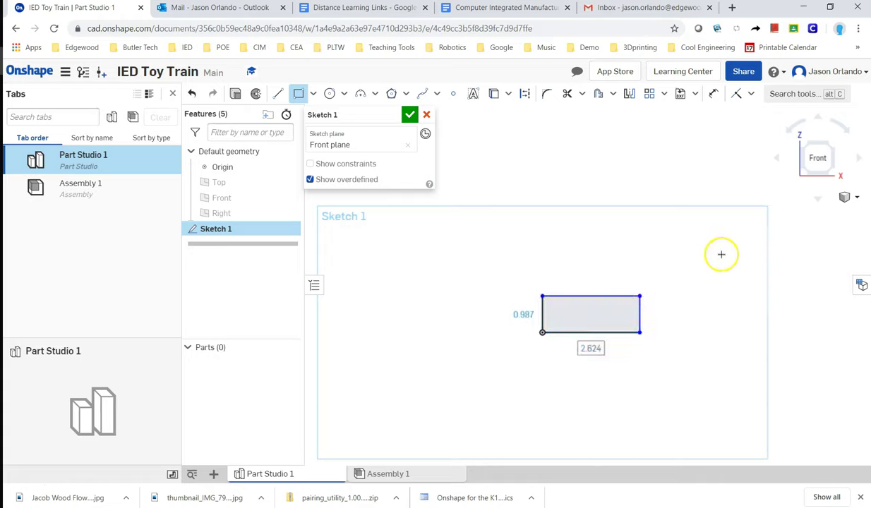
Dimension the rectangle 2 in wide and 0.875 in tall.
click(713, 93)
click(622, 334)
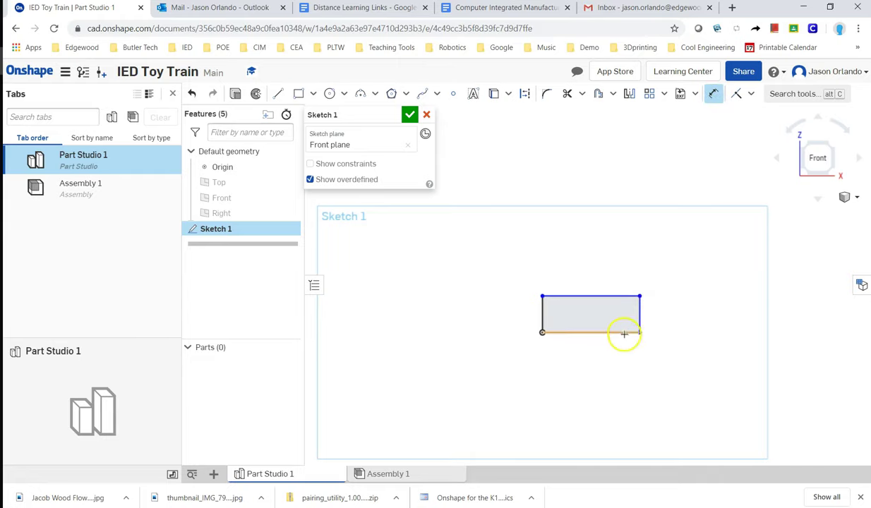
click(595, 383)
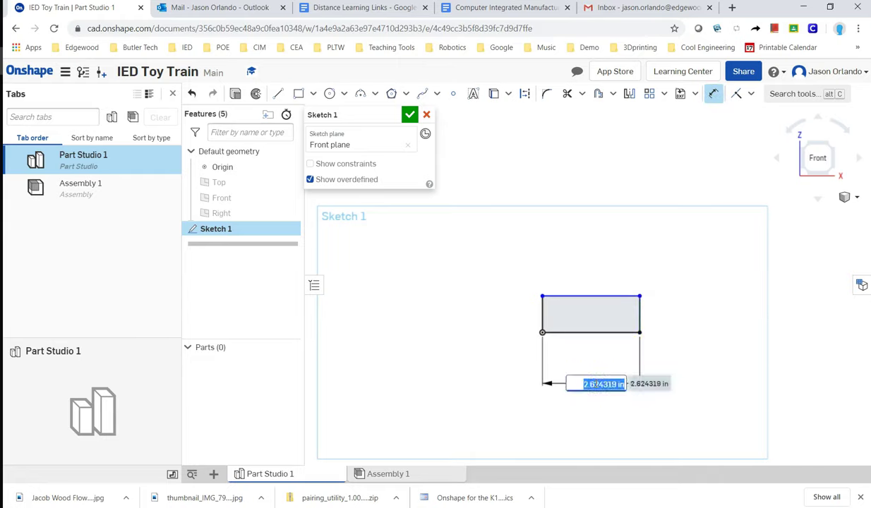
key(Return)
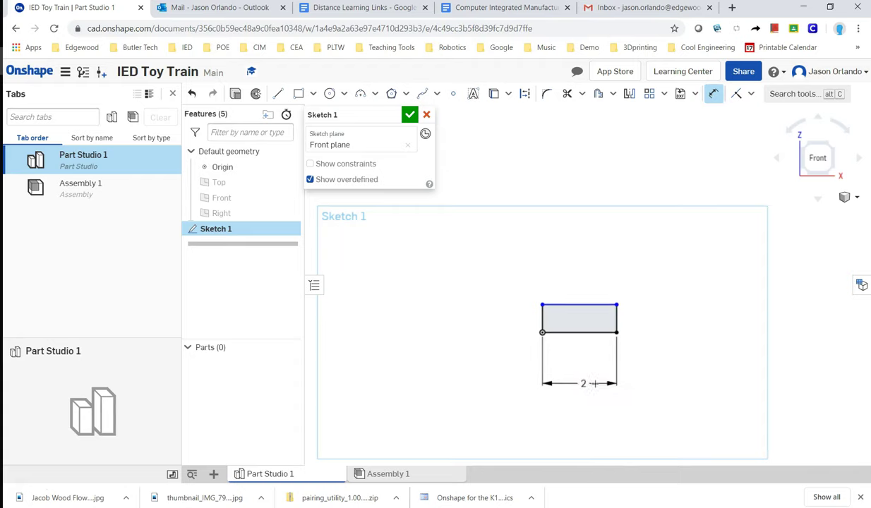
key(alt+Tab)
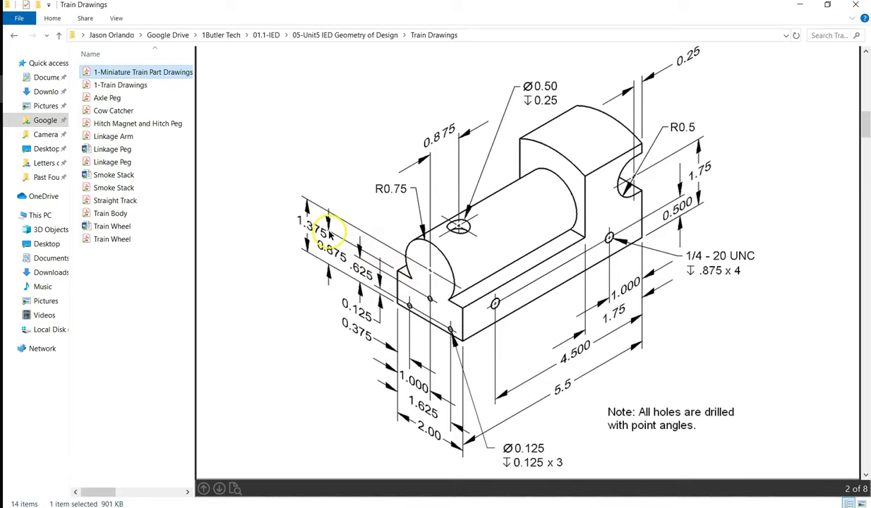
key(alt+Tab)
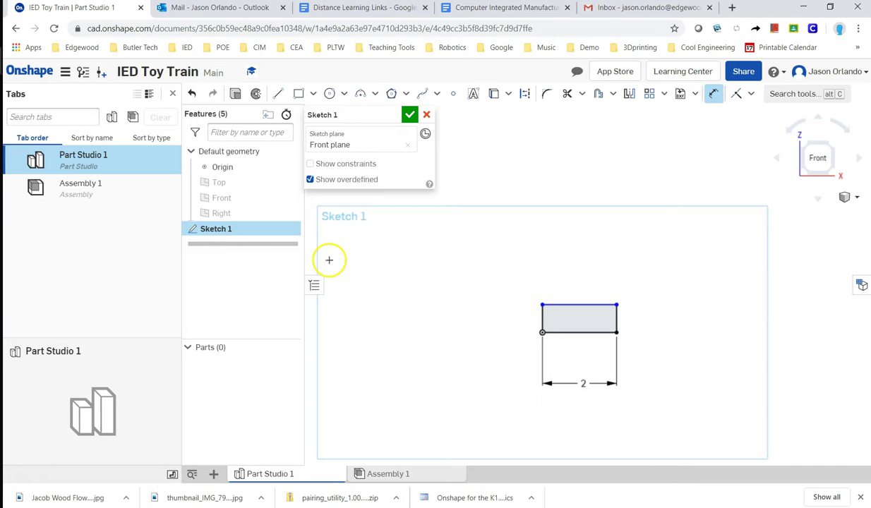
click(542, 313)
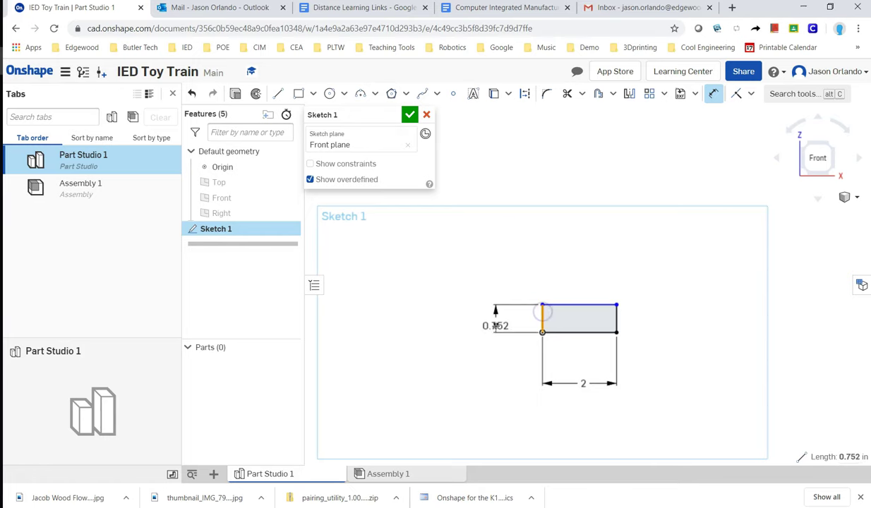
click(496, 318)
key(BackSpace)
text(.87)
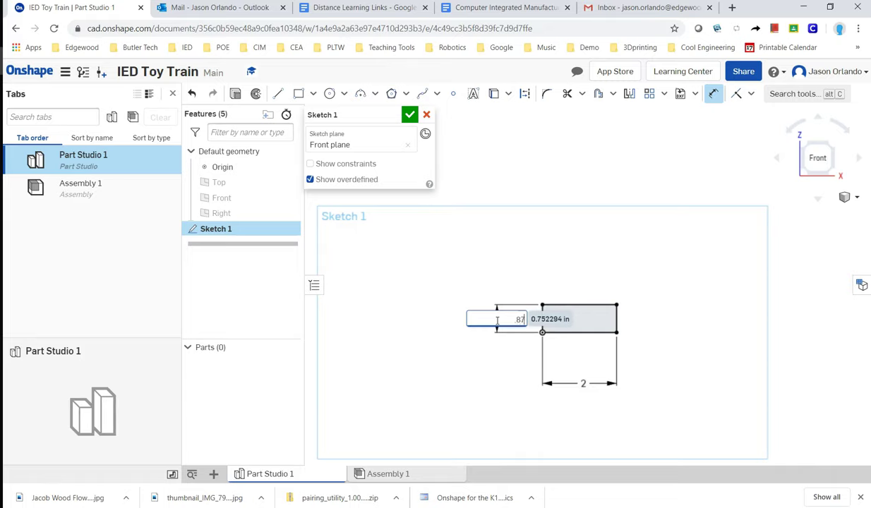
text(5)
key(Return)
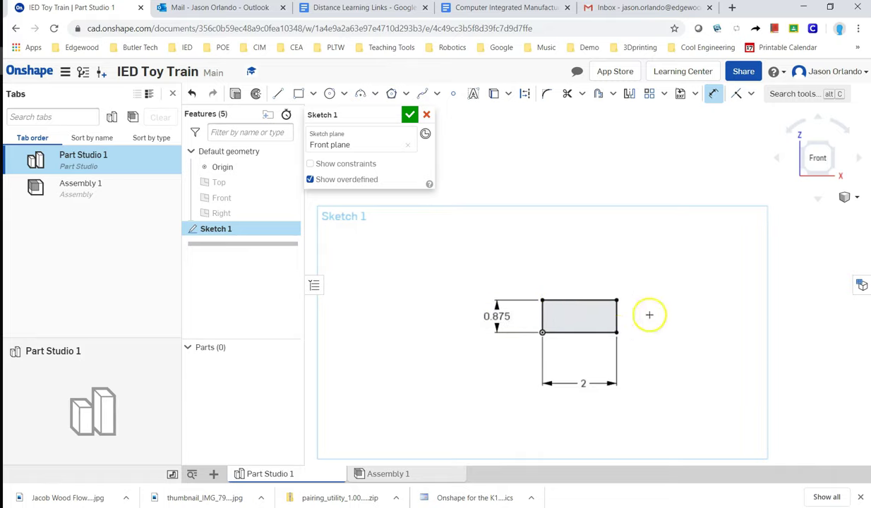
middle_drag(650, 316, 624, 336)
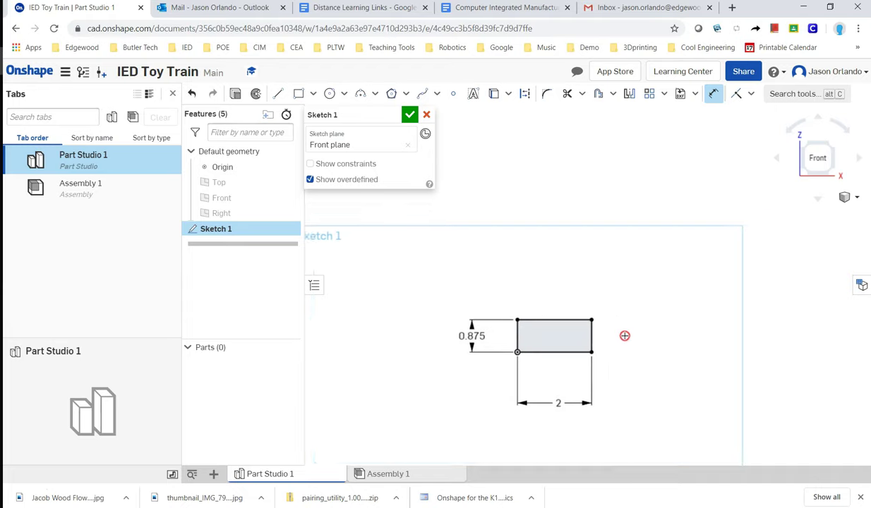
Draw a circle overlapping the rectangle's top edge.
click(361, 96)
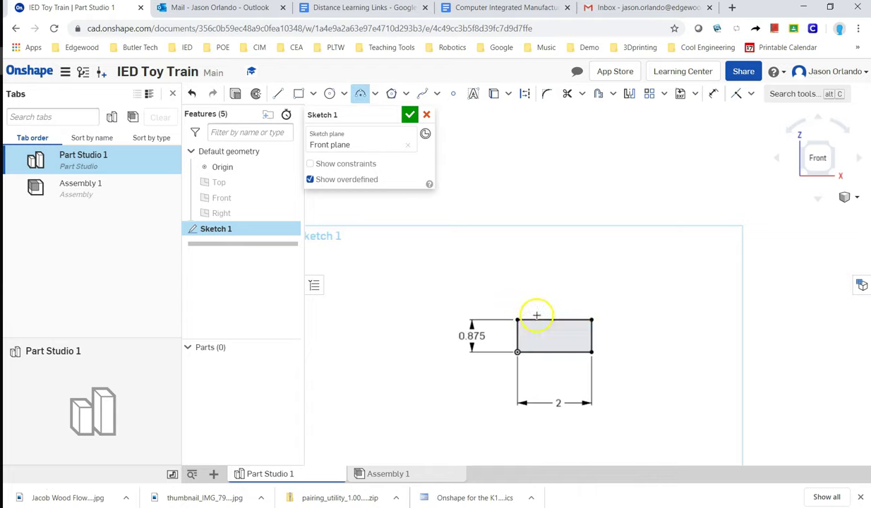
key(alt+Tab)
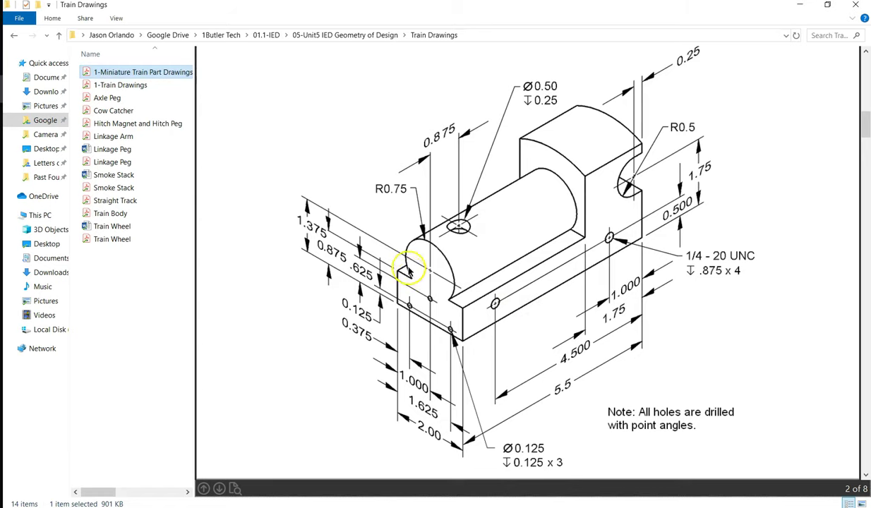
key(alt+Tab)
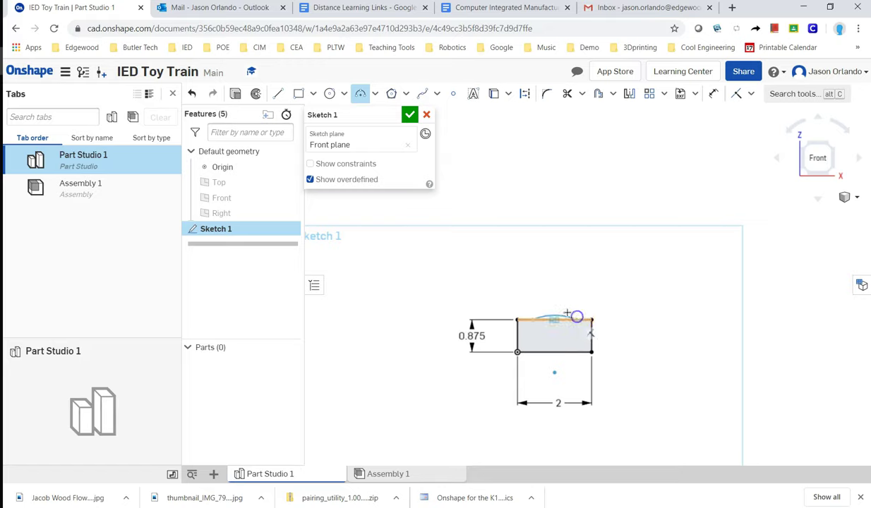
drag(577, 316, 559, 260)
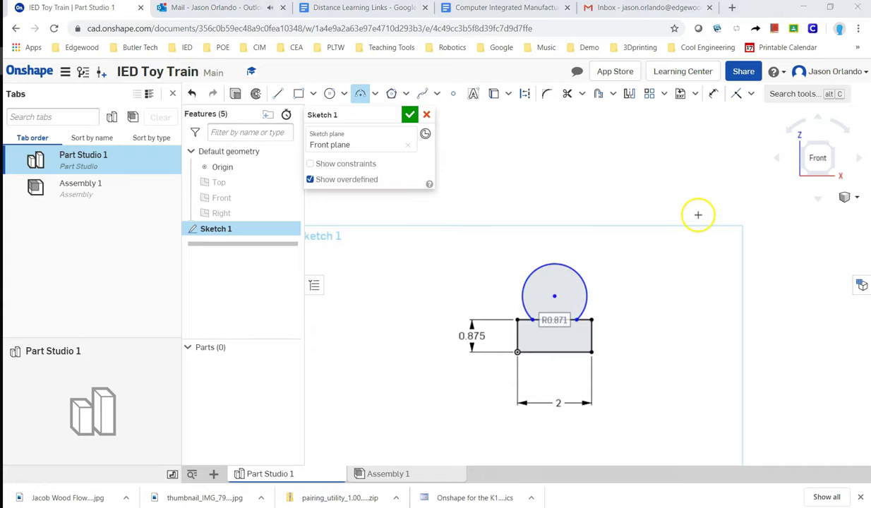
key(alt+Tab)
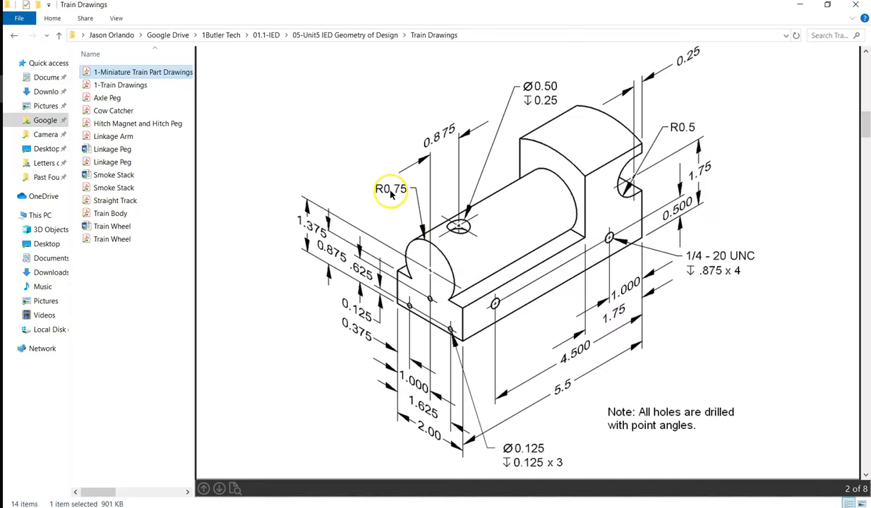
key(alt+Tab)
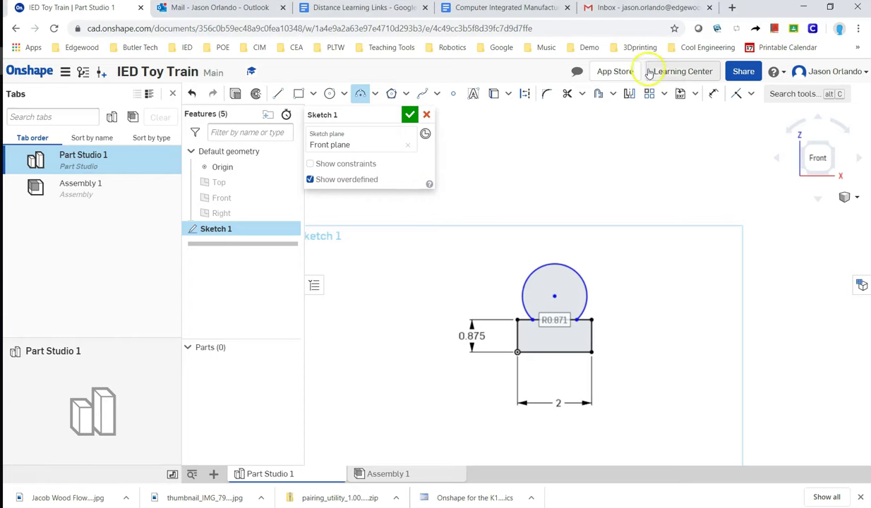
Dimension the circle's radius to 0.75 in.
click(711, 94)
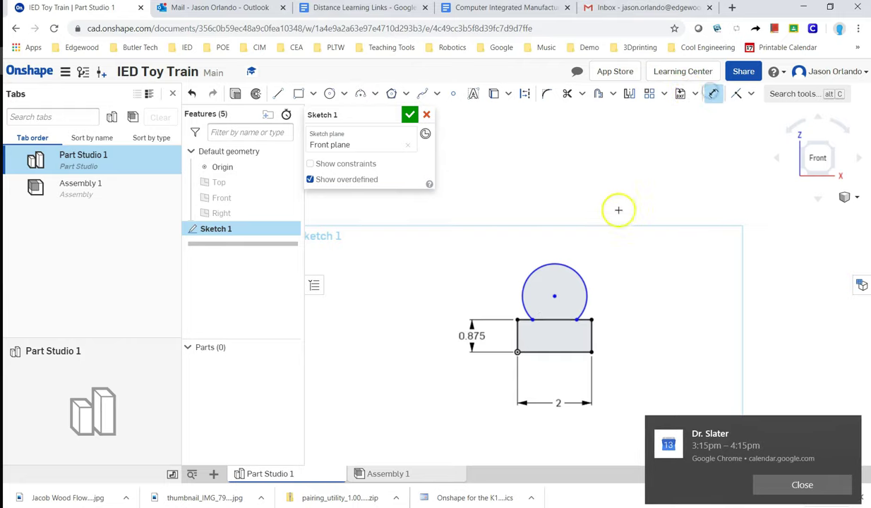
click(581, 278)
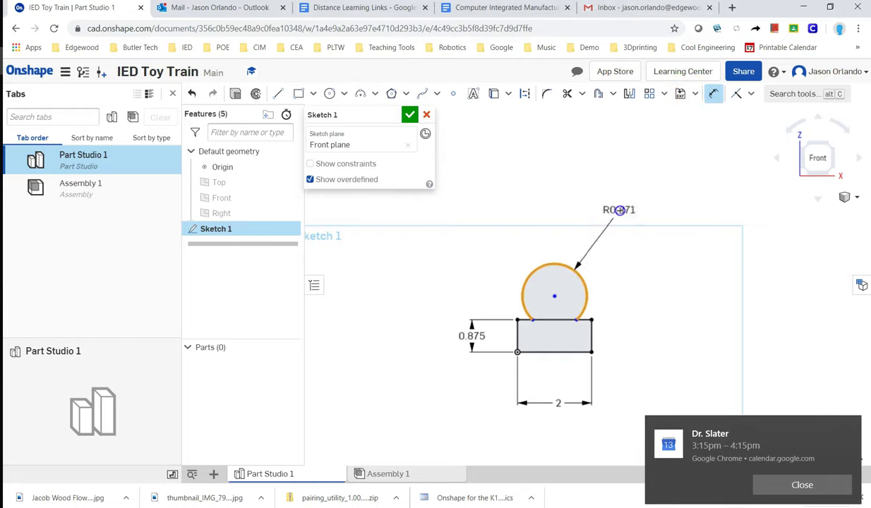
click(618, 211)
key(BackSpace)
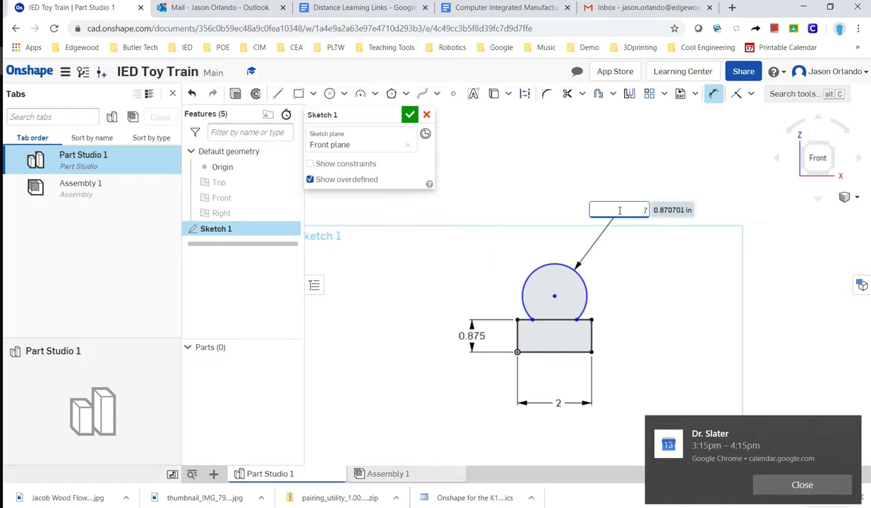
key(Return)
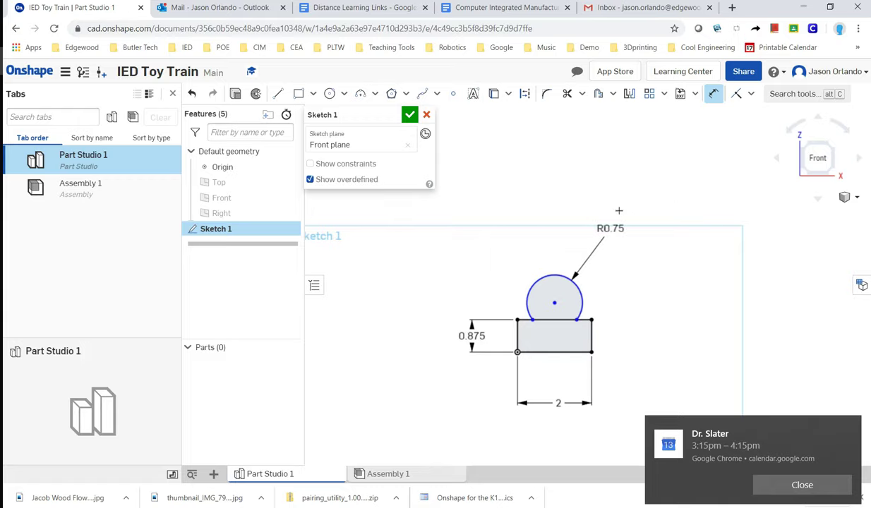
click(764, 481)
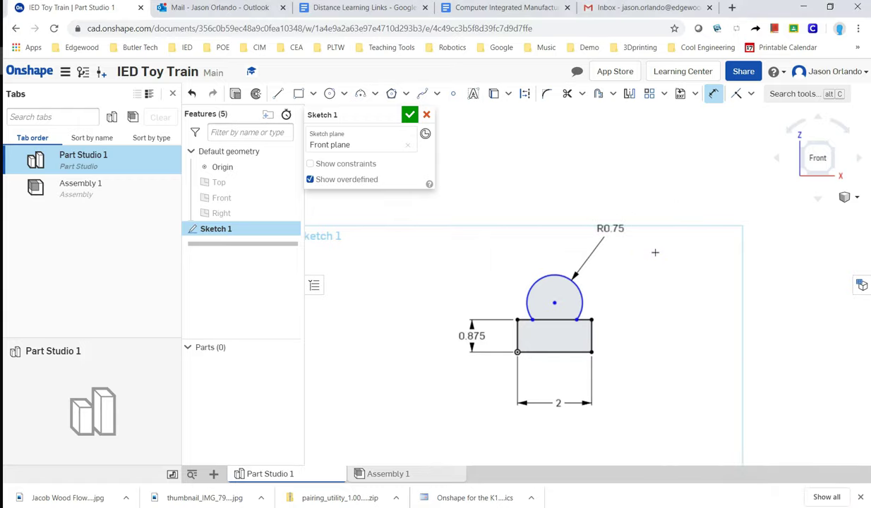
Set the circle centre 1.375 in above the rectangle's bottom edge.
key(alt+Tab)
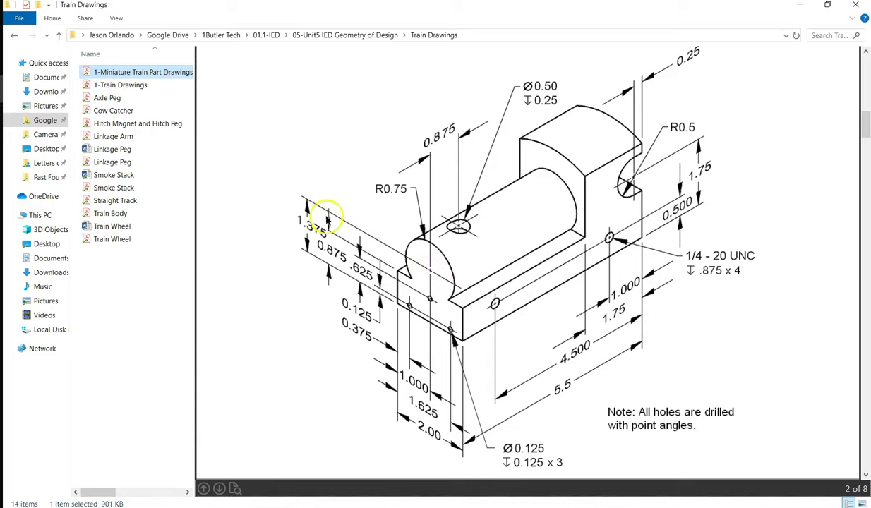
key(alt+Tab)
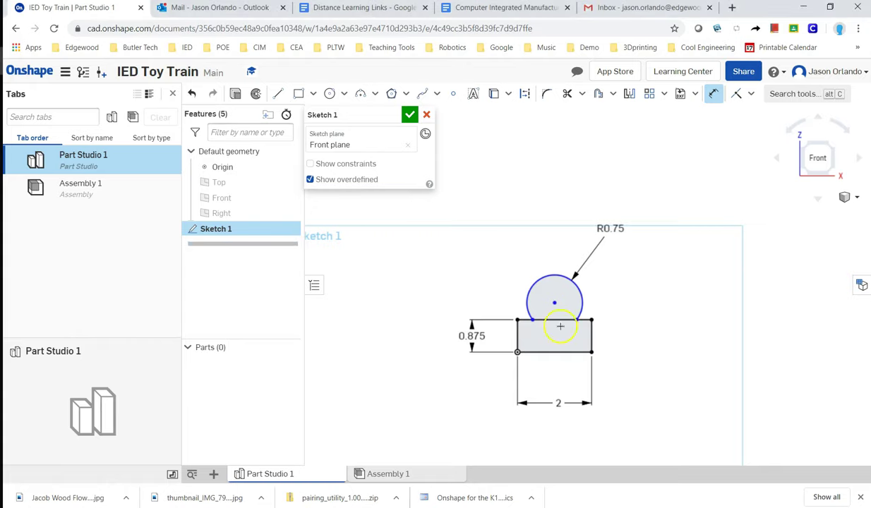
click(558, 303)
click(565, 352)
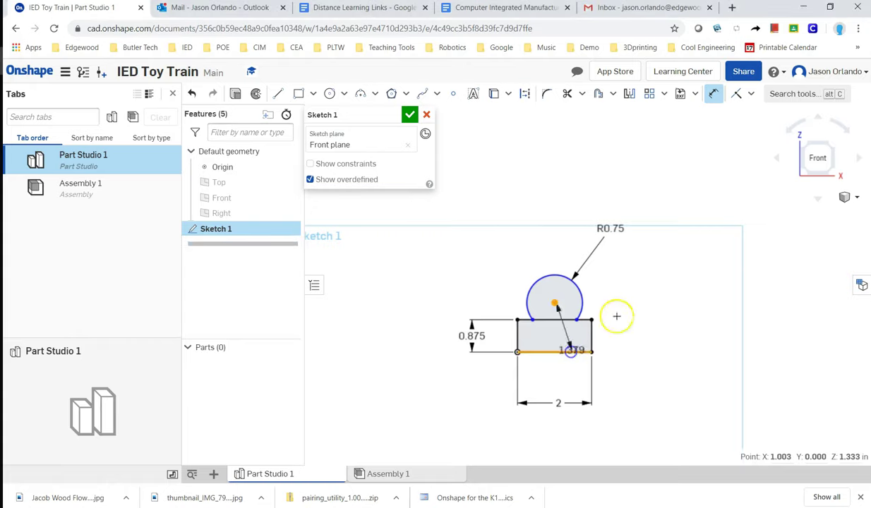
click(639, 326)
text(1)
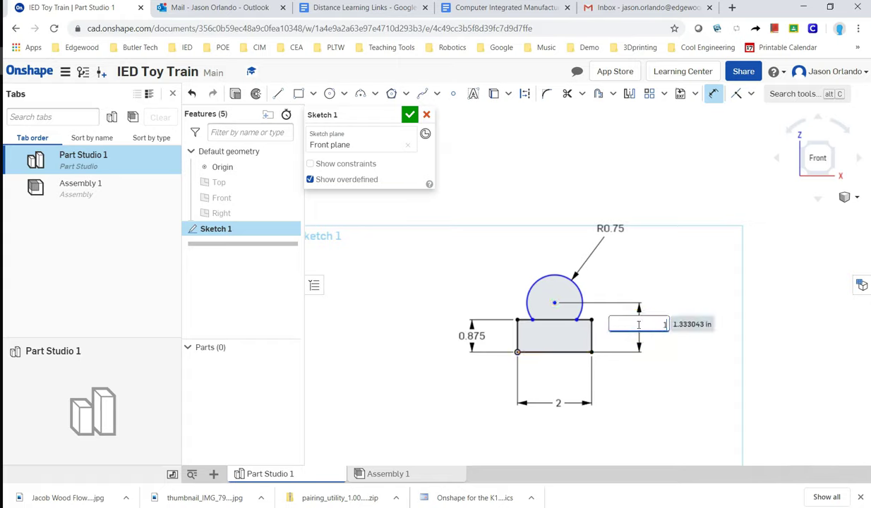
text(.375)
key(Return)
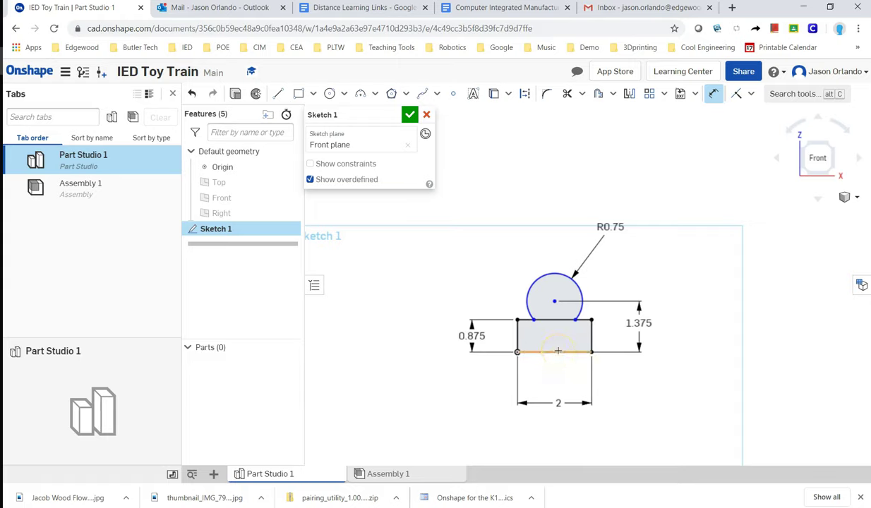
Set the circle centre 1 in horizontally from the rectangle's right edge.
key(d)
click(555, 302)
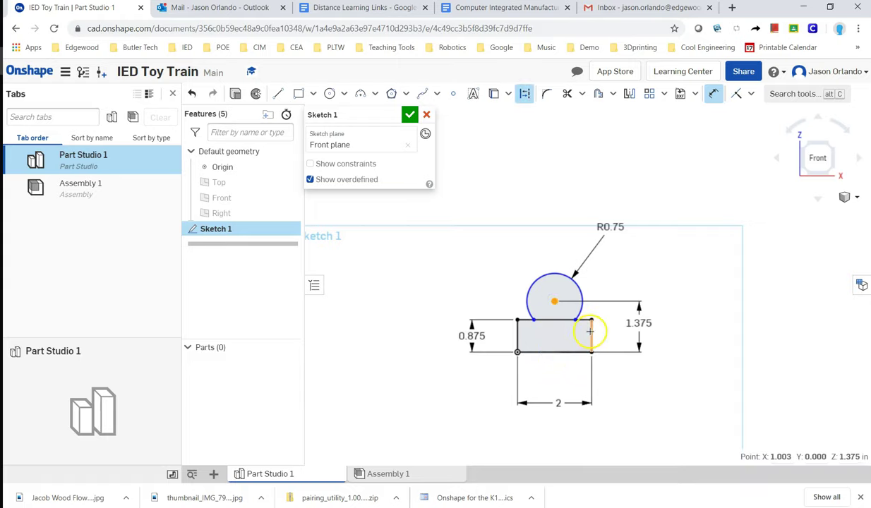
click(590, 331)
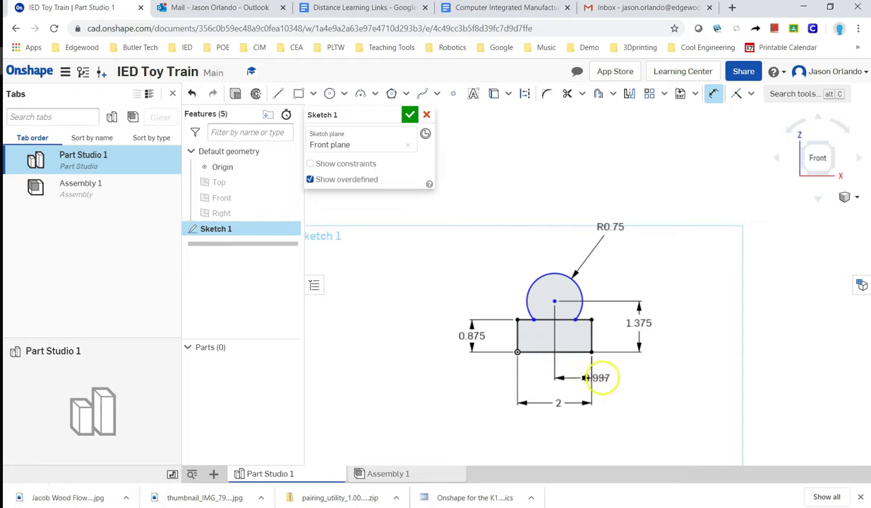
click(615, 384)
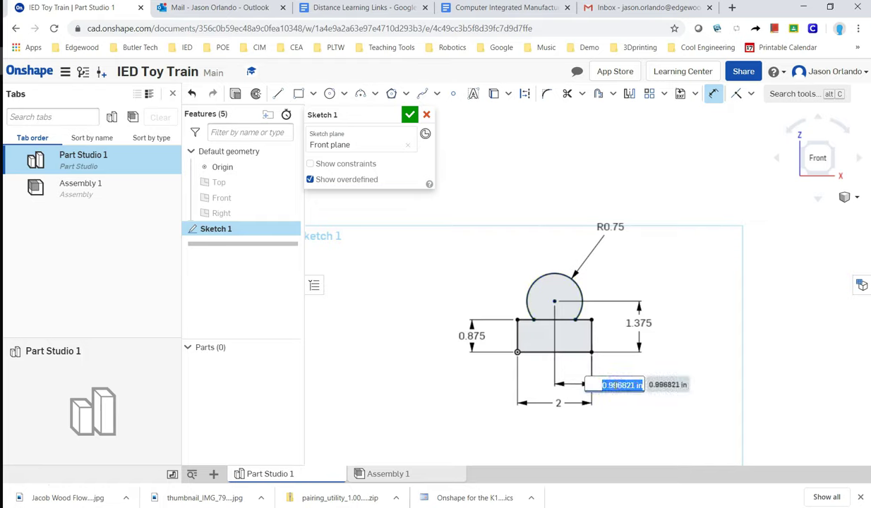
text(1)
key(Return)
click(640, 368)
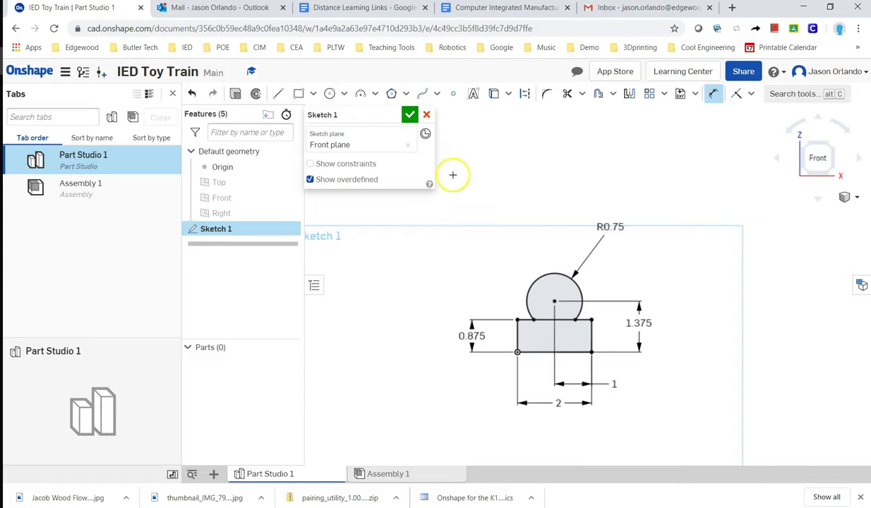
Finish the sketch and start a reversed extrusion of the circle and rectangle regions.
click(410, 114)
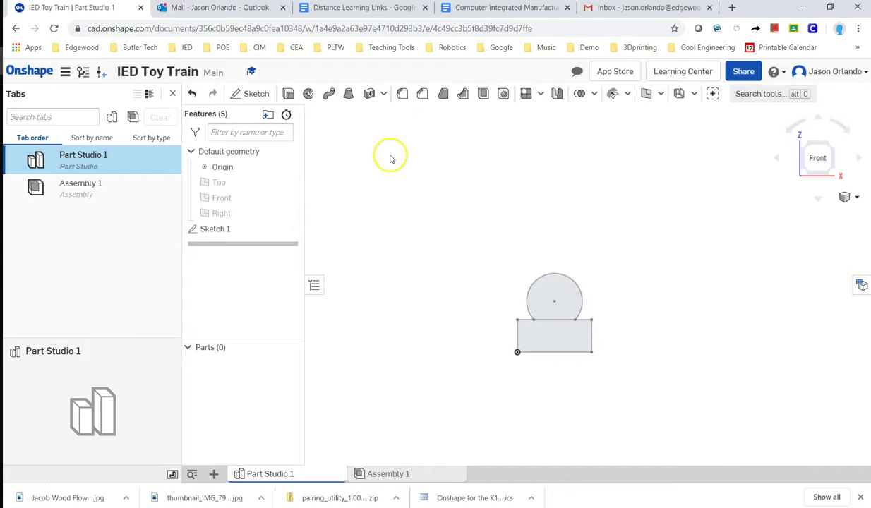
click(290, 95)
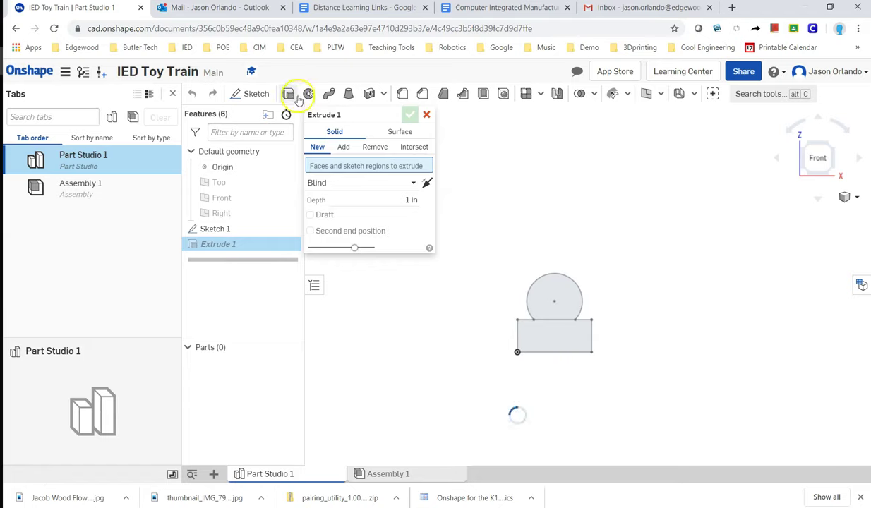
click(832, 146)
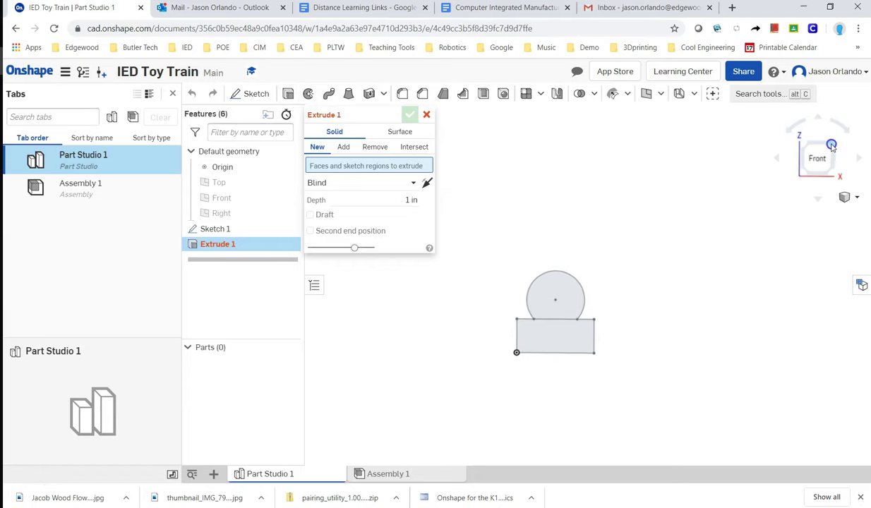
scroll(675, 282, up, 3)
scroll(675, 282, down, 8)
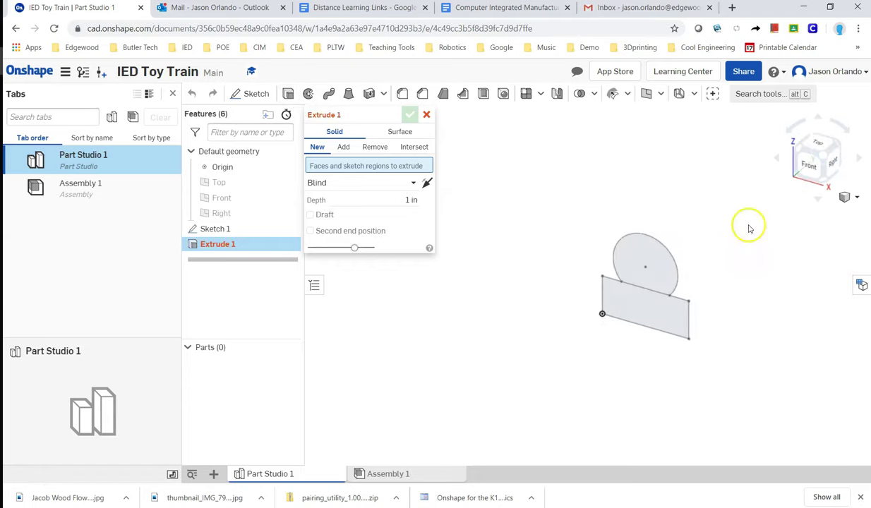
click(630, 323)
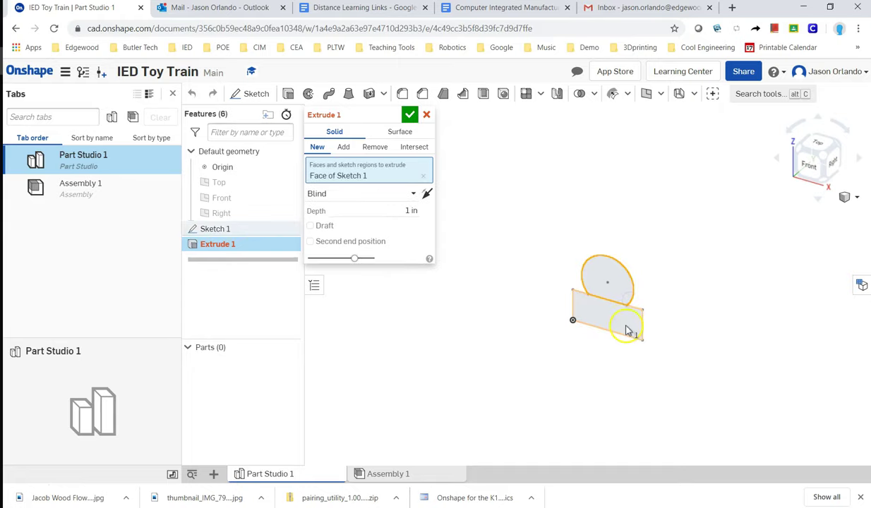
click(626, 327)
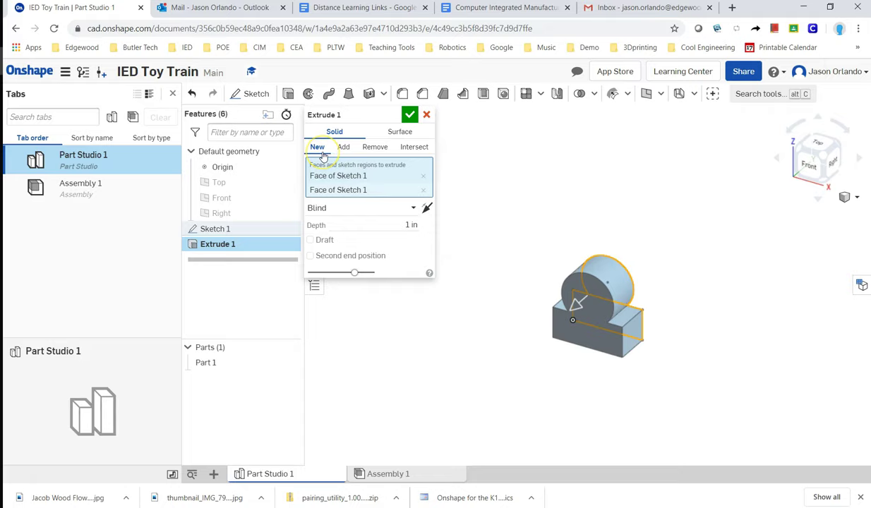
click(427, 208)
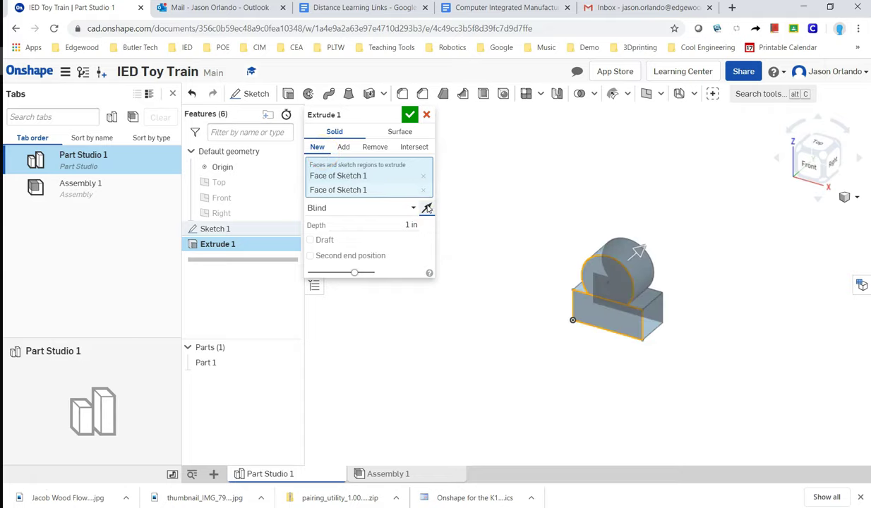
key(alt+Tab)
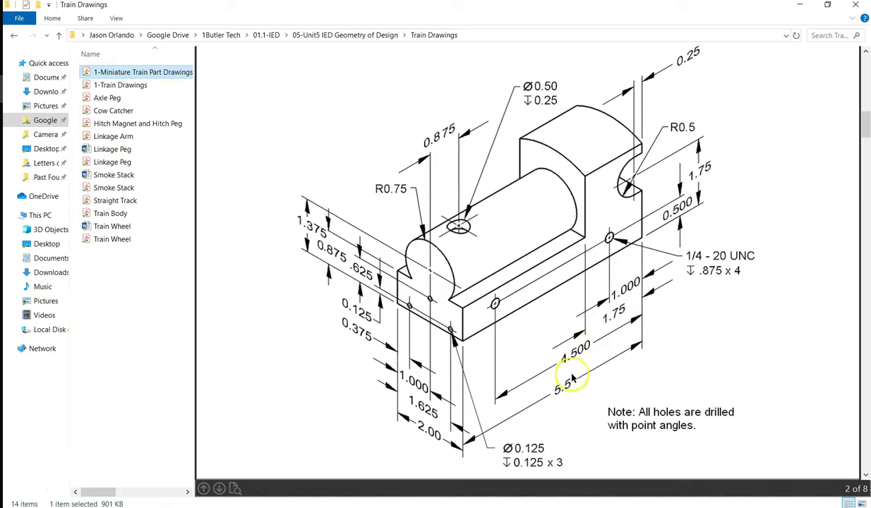
Extrude the profile to a depth of 5.5-1.75 in, creating Part 1.
key(alt+Tab)
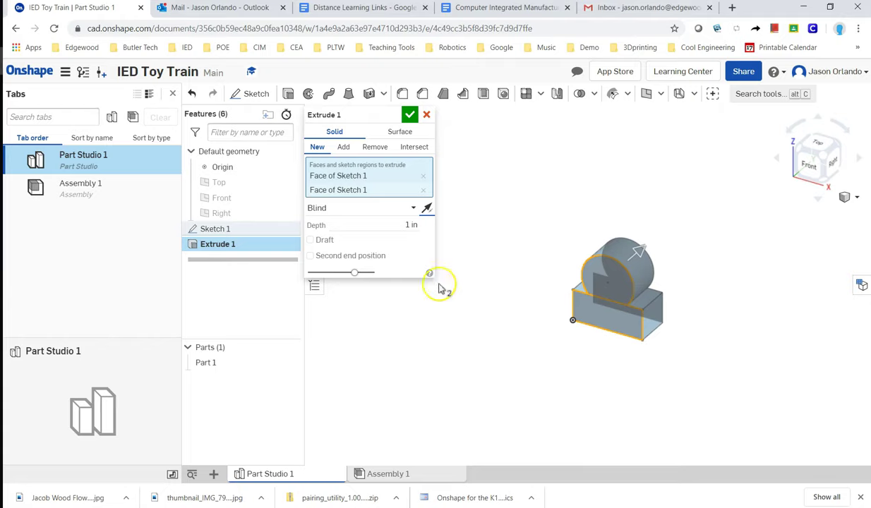
click(391, 229)
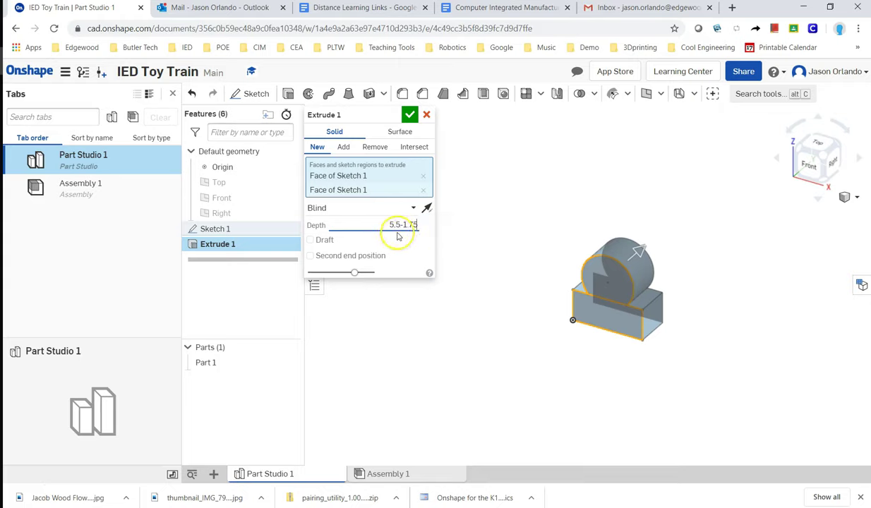
key(Return)
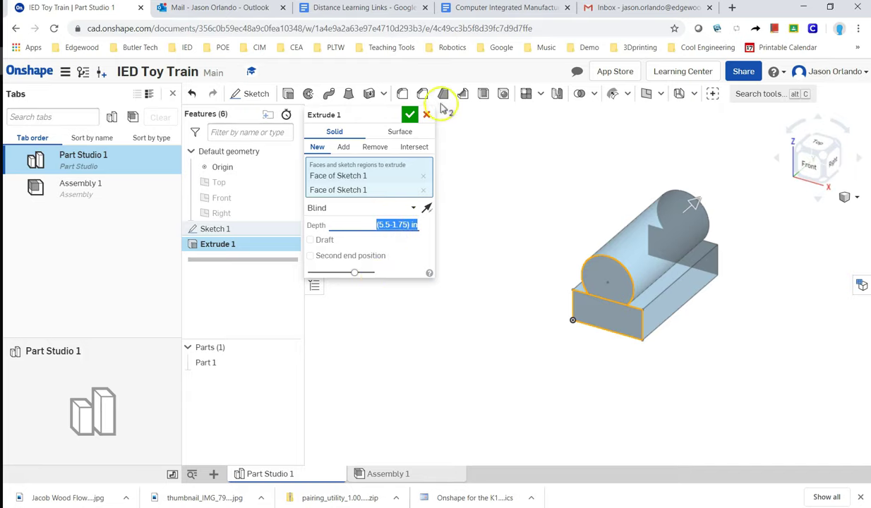
click(409, 115)
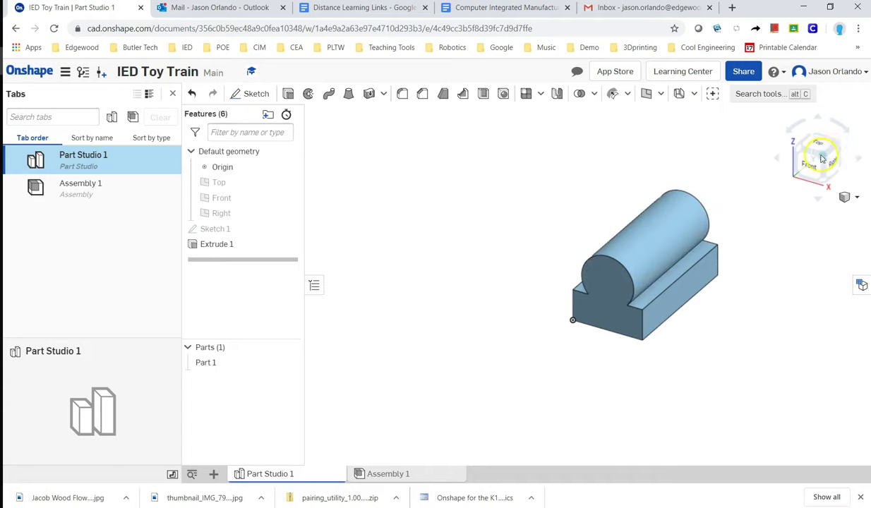
Start Sketch 2 on the end face of Extrude 1 and view it normal.
click(821, 158)
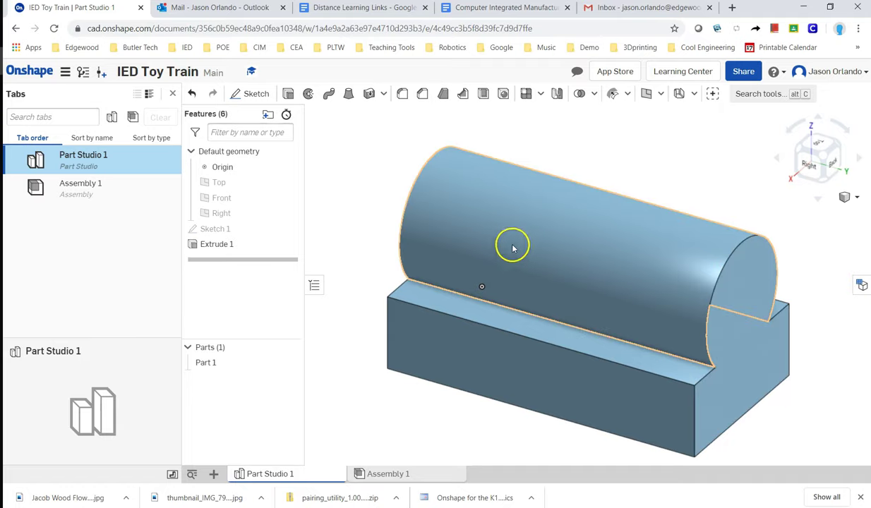
scroll(600, 278, down, 2)
middle_drag(648, 295, 619, 286)
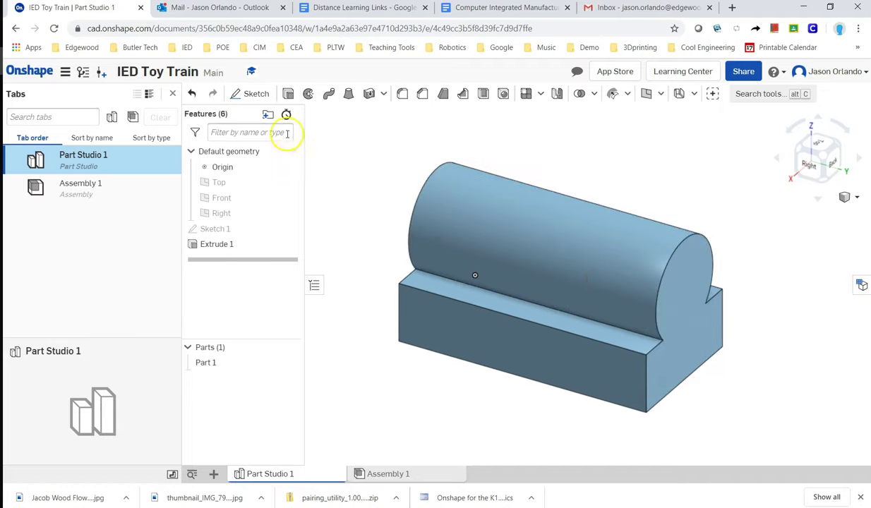
click(267, 96)
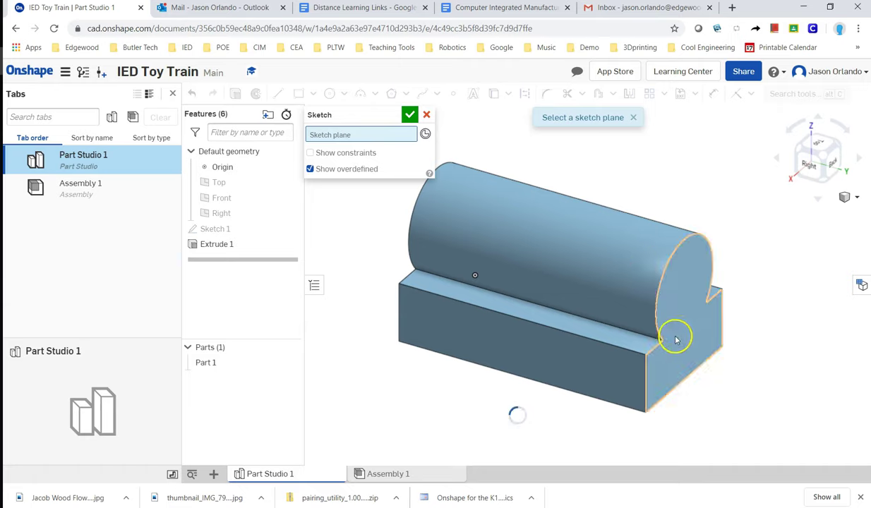
click(683, 331)
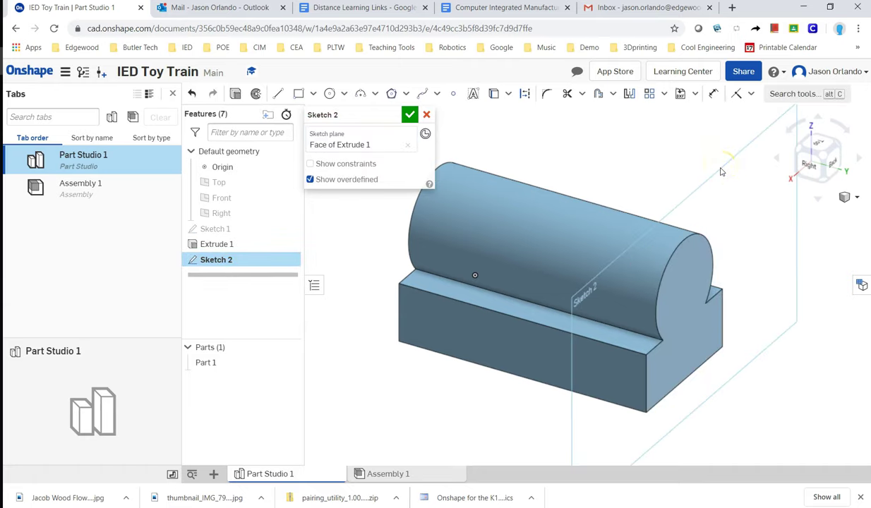
key(n)
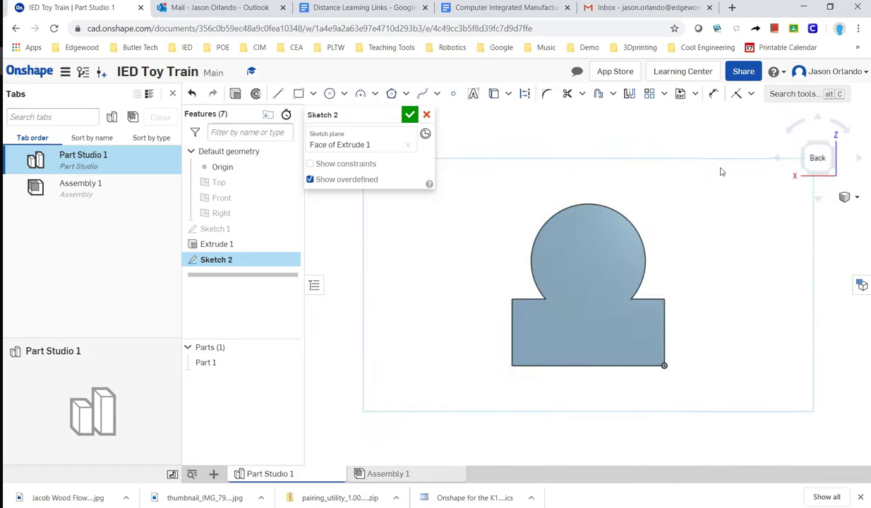
mouse_move(674, 191)
middle_down()
mouse_move(645, 284)
mouse_move(659, 251)
middle_up()
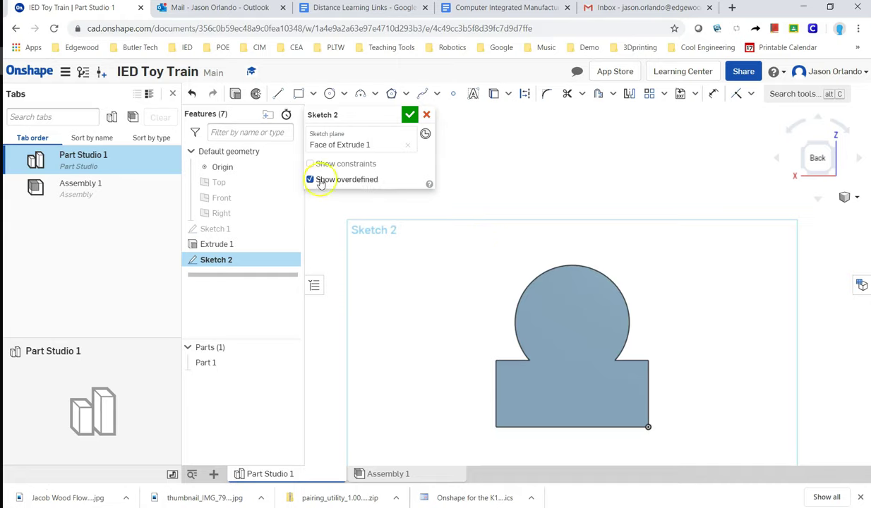
Draw vertical lines up from both upper corners of the base, ending at matching height.
click(278, 93)
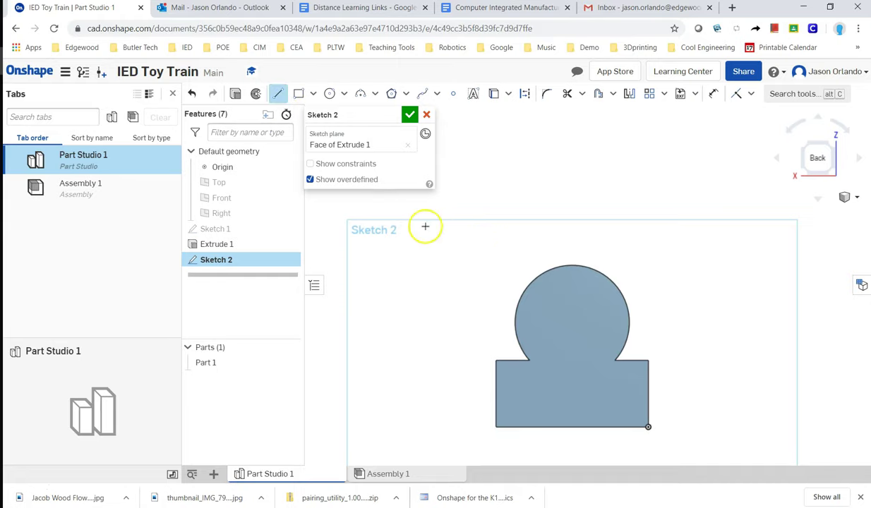
click(496, 361)
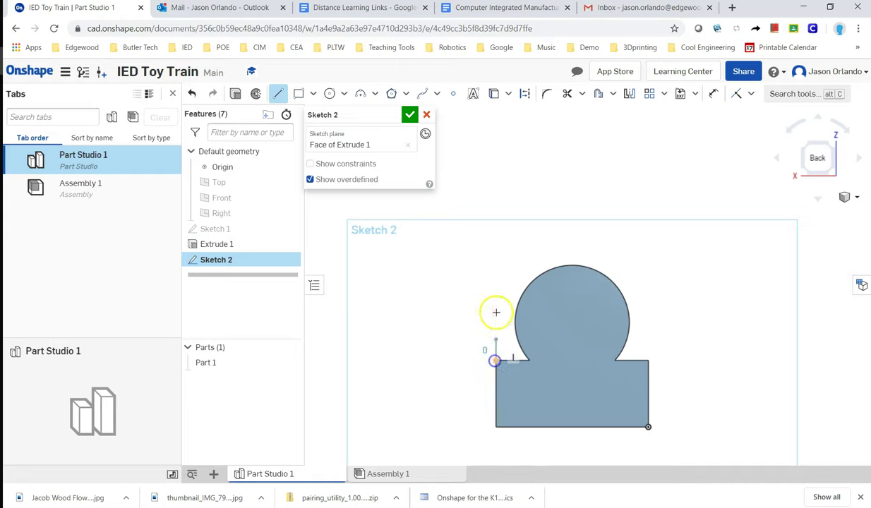
click(496, 243)
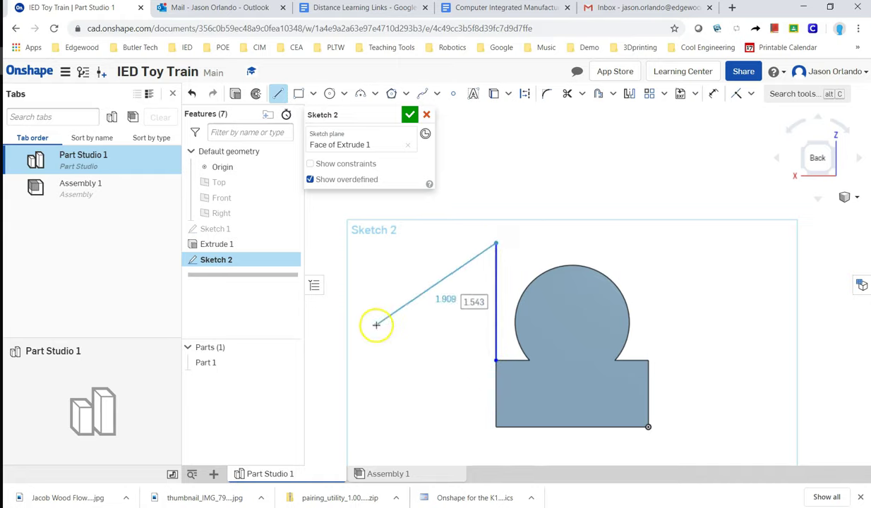
key(Escape)
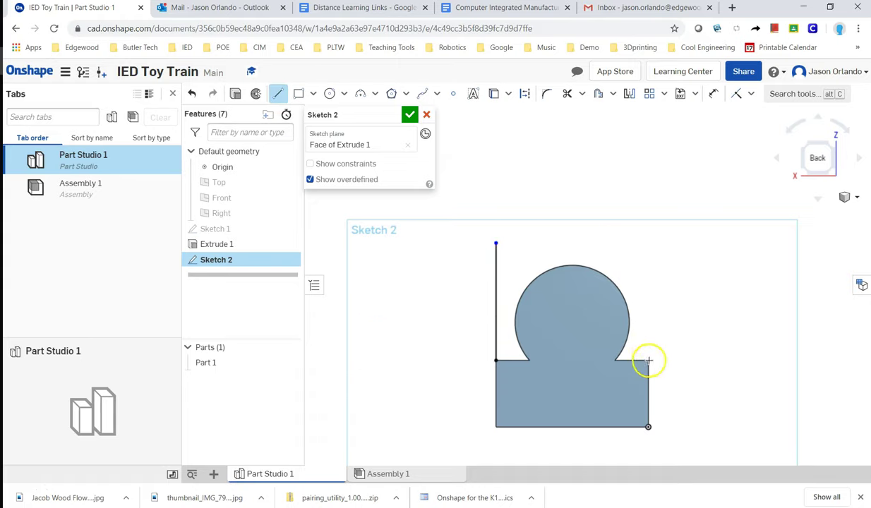
click(278, 94)
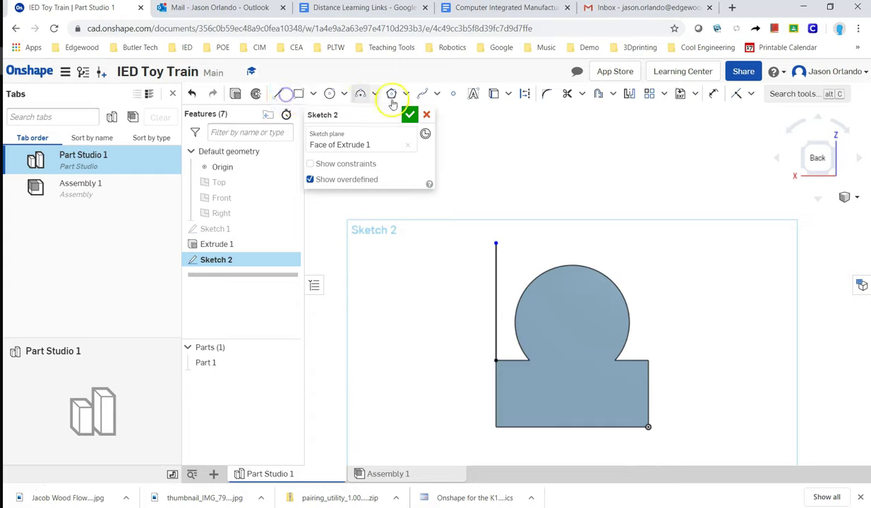
click(279, 94)
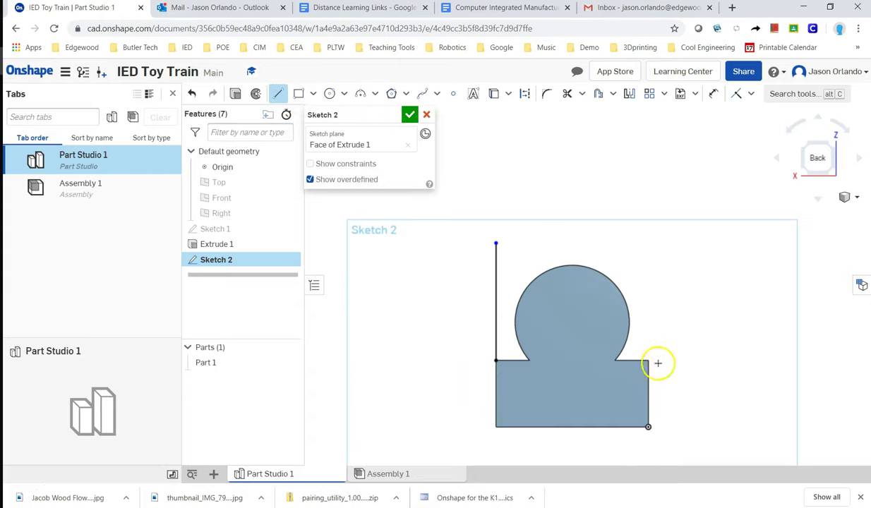
click(648, 360)
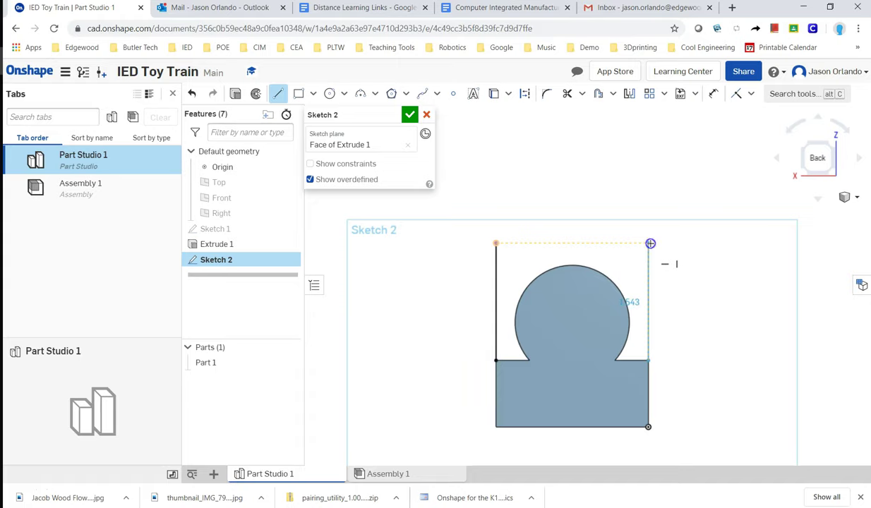
click(650, 243)
key(Escape)
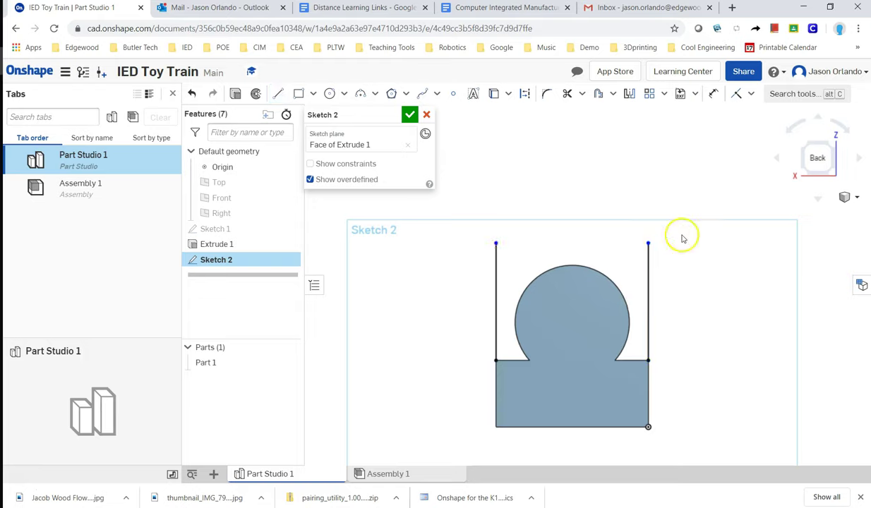
drag(648, 243, 644, 290)
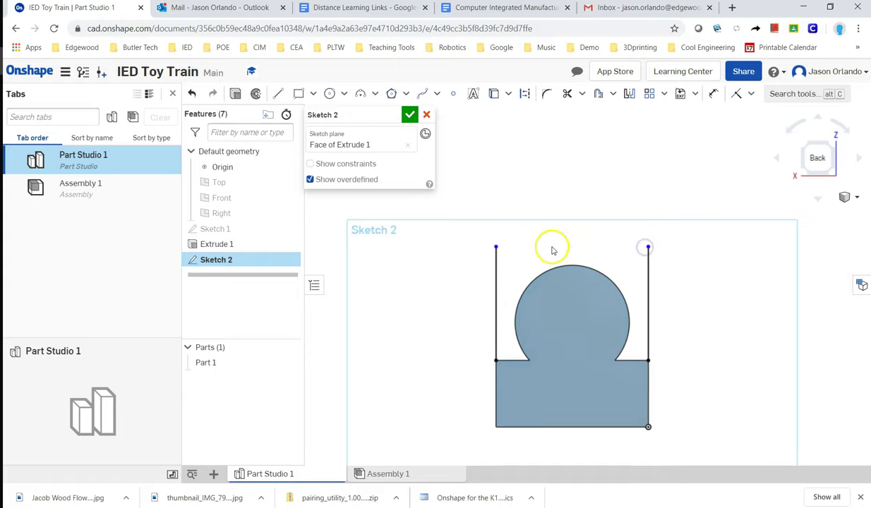
Join the tops of the two vertical lines with an upward-bulging three-point arc.
click(359, 94)
click(496, 247)
click(649, 243)
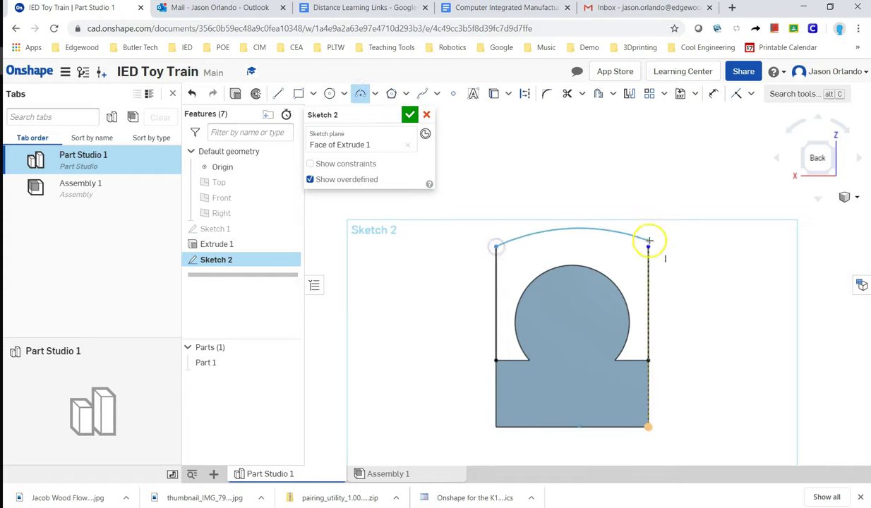
click(577, 176)
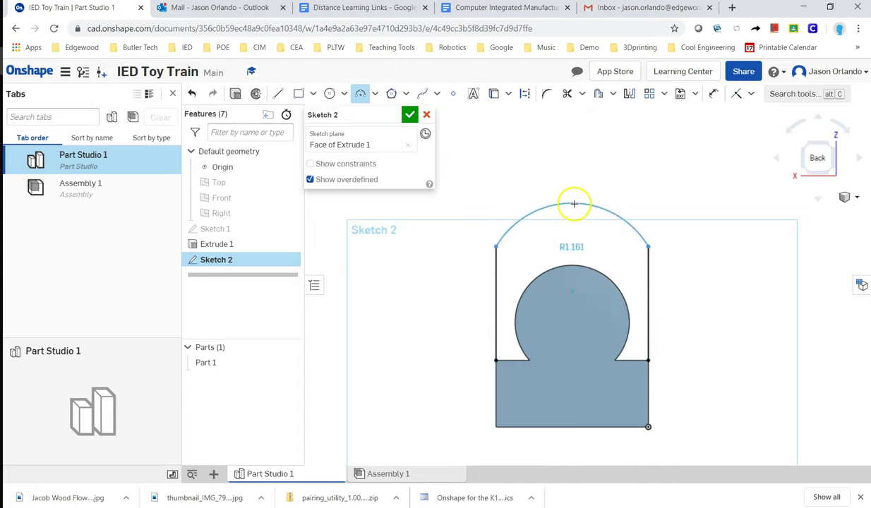
click(573, 201)
key(Escape)
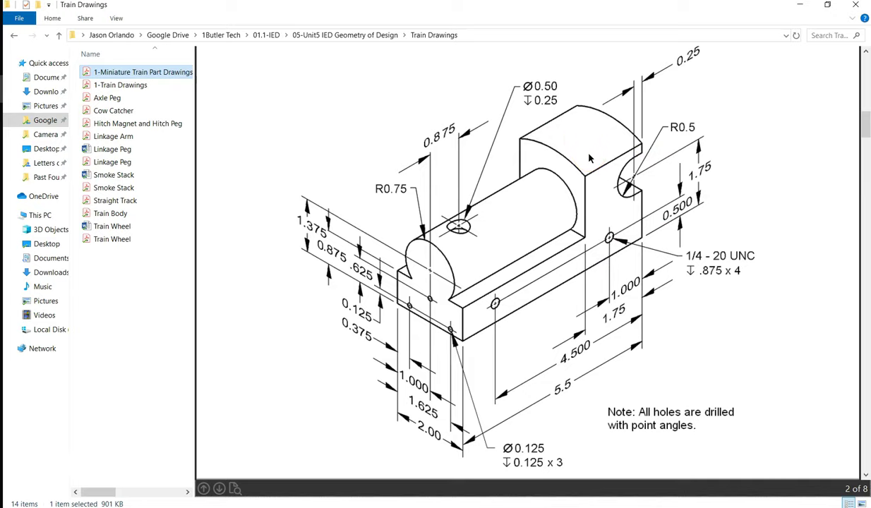
Scroll the drawing PDF down to the second train body view with the R2.35 arc, then return to Onshape.
scroll(590, 180, down, 3)
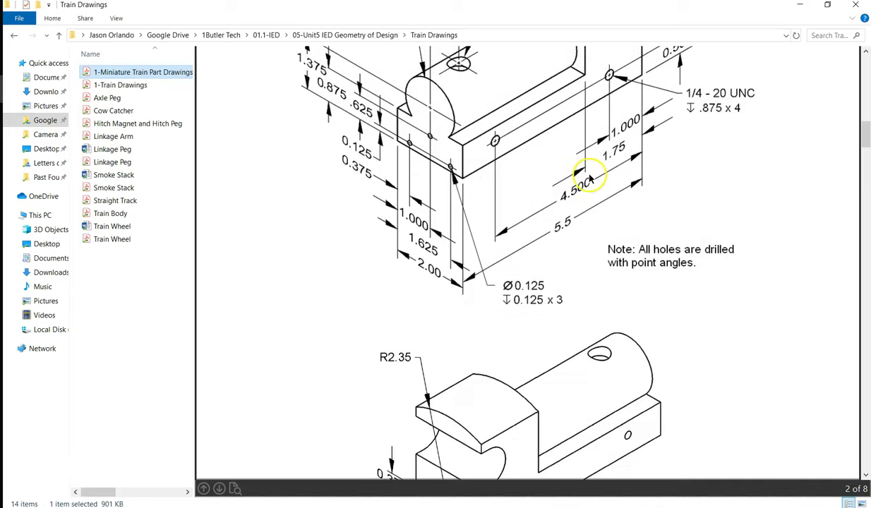
scroll(590, 180, down, 3)
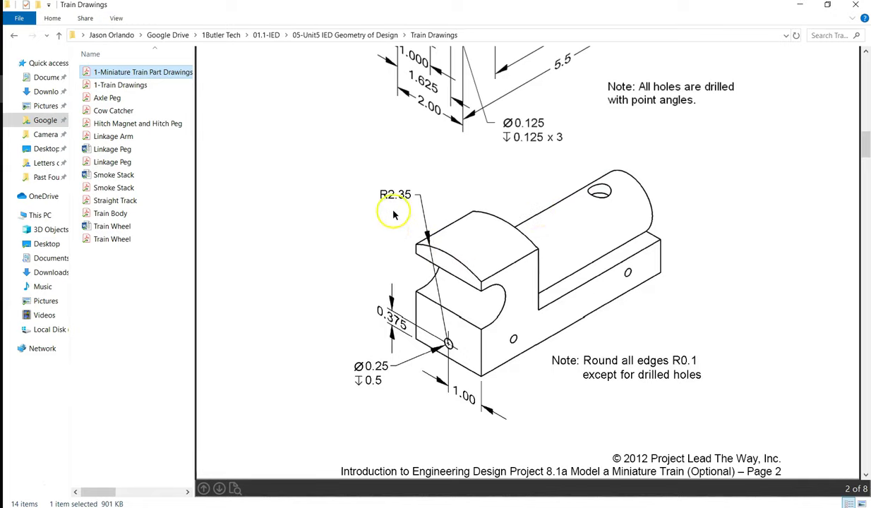
key(alt+Tab)
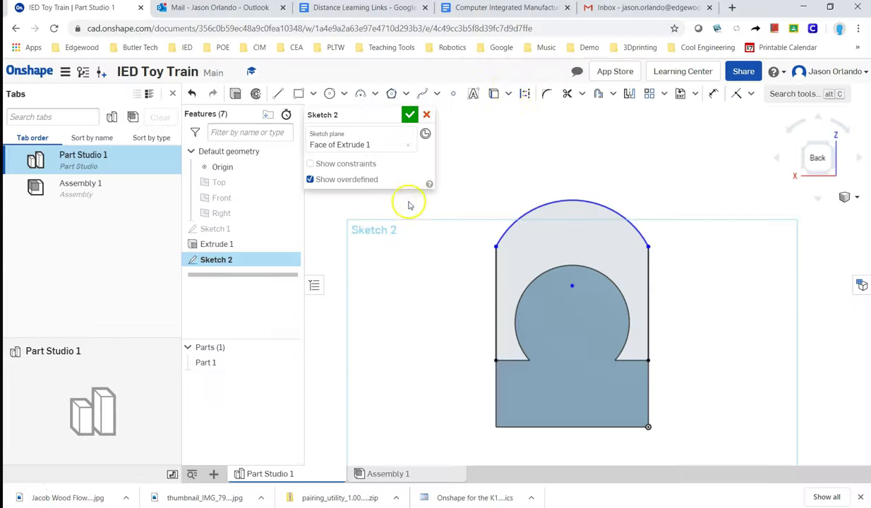
Dimension the top arc's radius to 2.35.
click(712, 93)
click(606, 206)
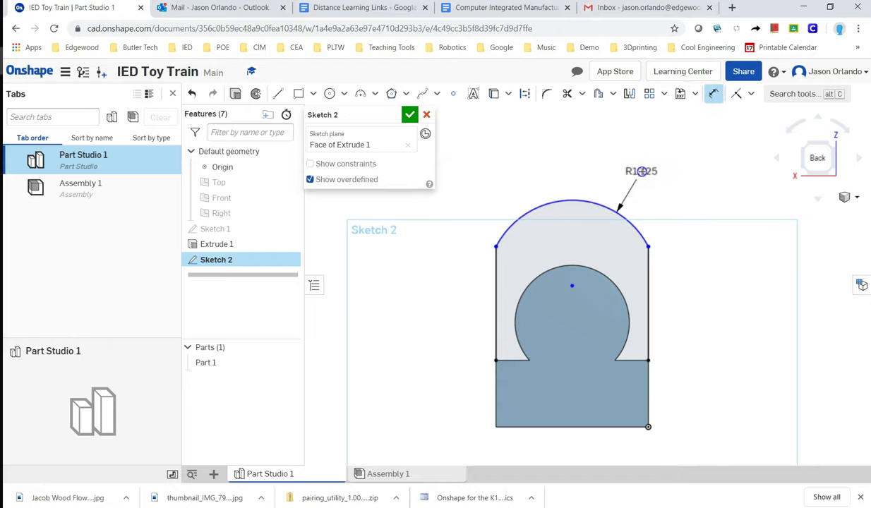
click(641, 171)
text(2.35)
key(Return)
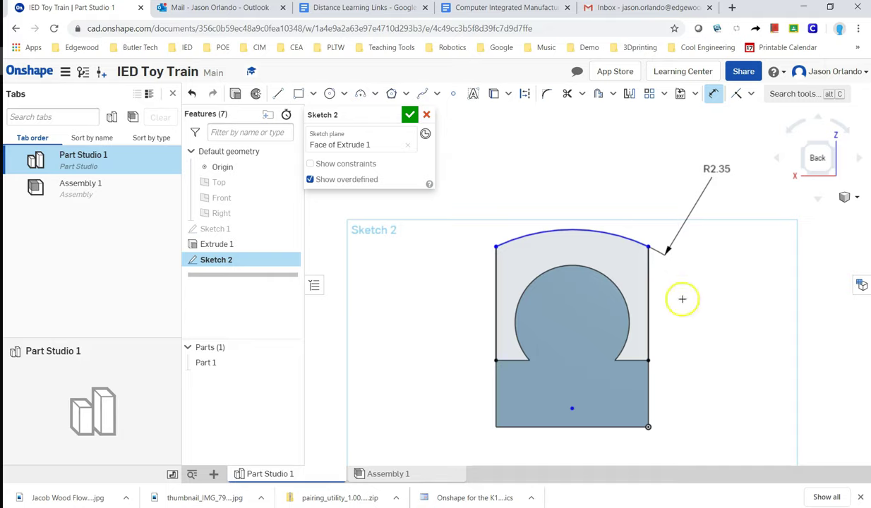
Dimension the small sketch point 0.375 above the base's bottom edge, checking the drawing for the value.
click(574, 410)
click(582, 426)
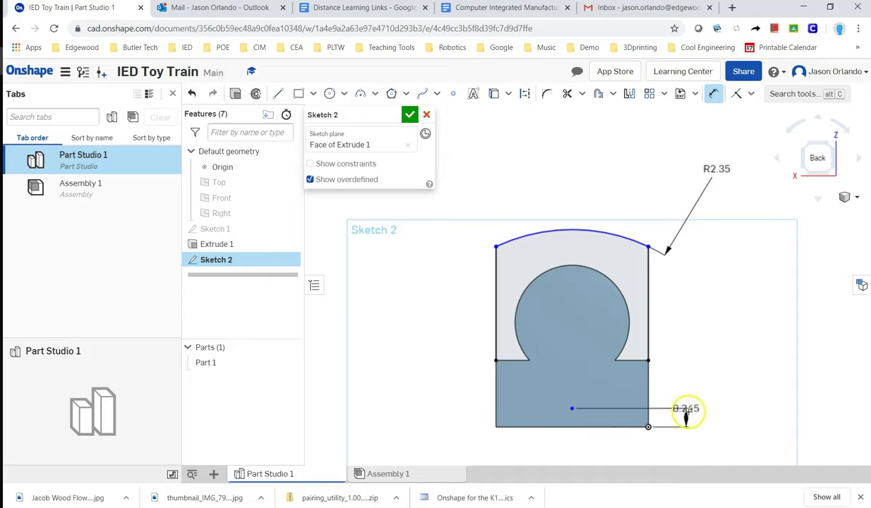
click(691, 443)
key(alt+Tab)
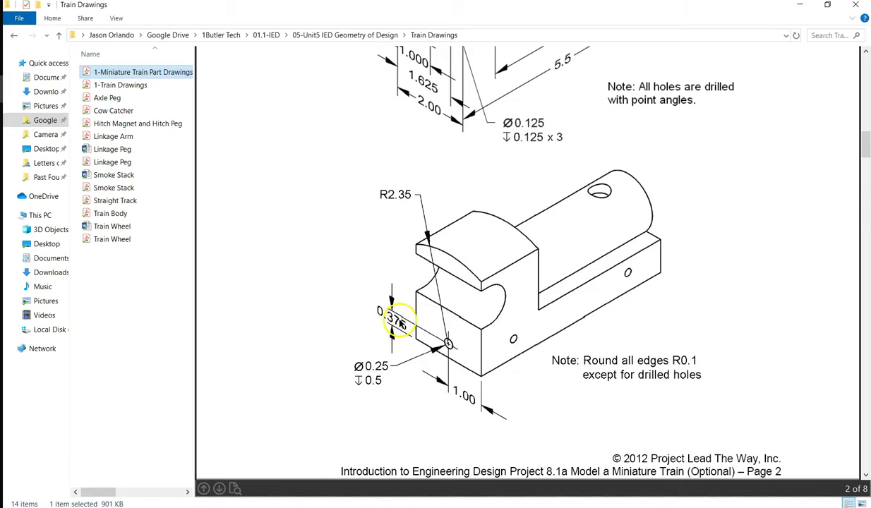
key(alt+Tab)
text(.3)
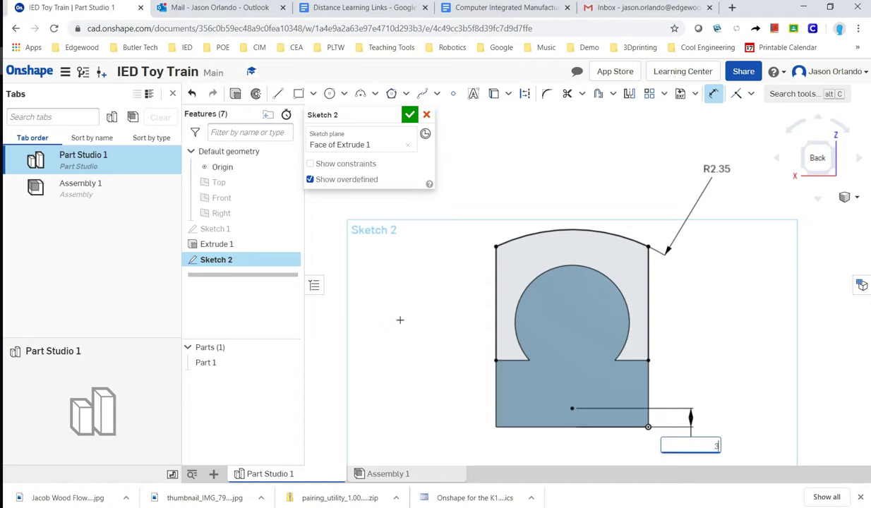
key(Return)
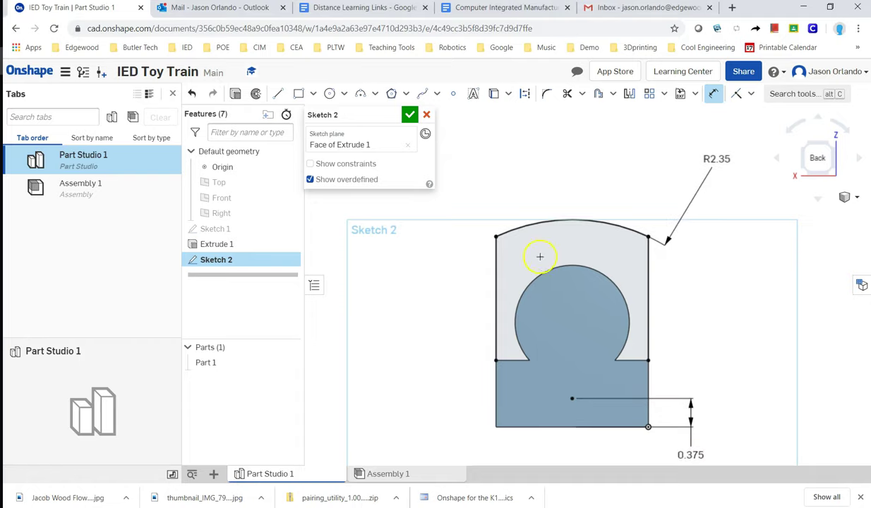
Close Sketch 2, return to an isometric view, and select both arched profile regions.
click(411, 116)
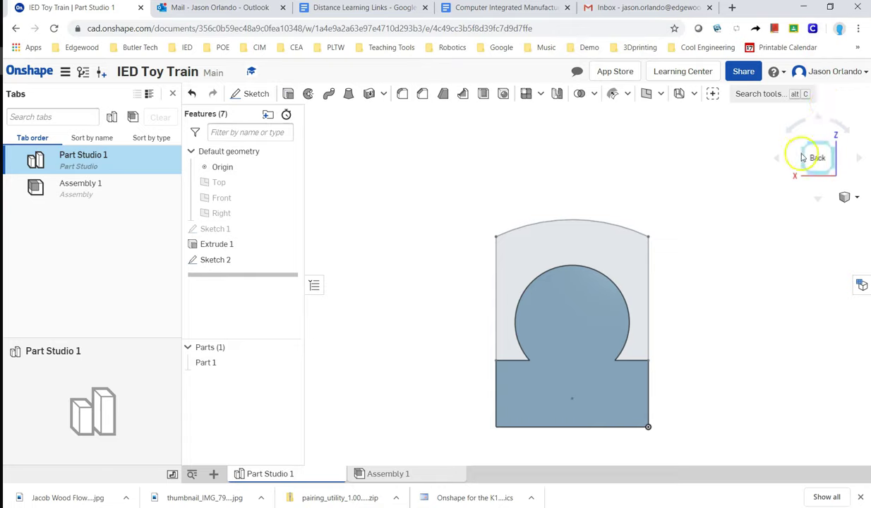
click(806, 146)
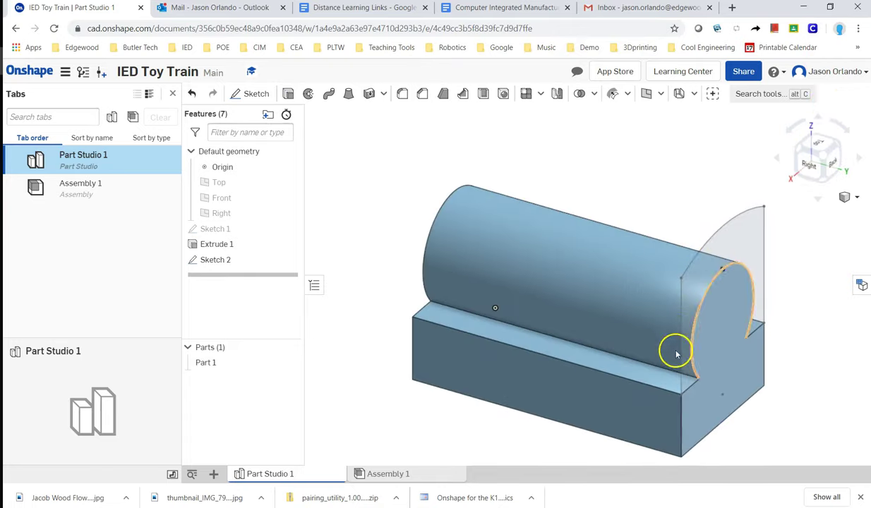
scroll(657, 293, up, 2)
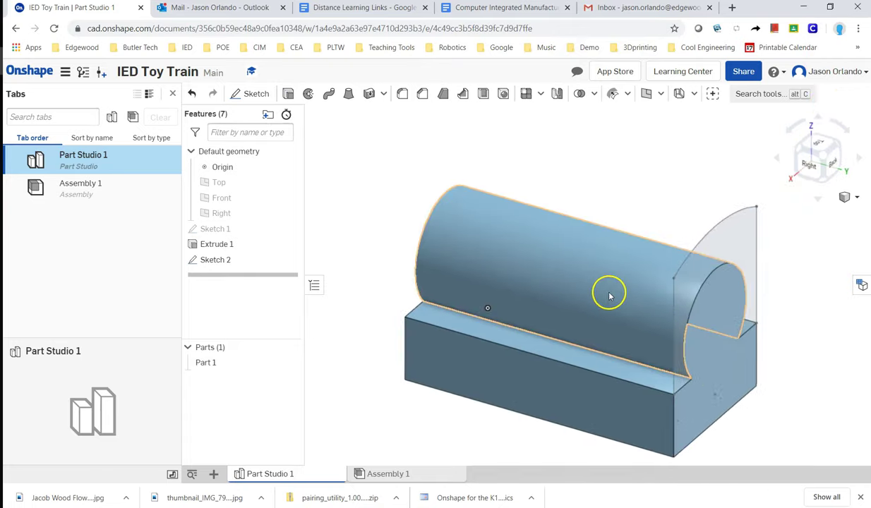
scroll(593, 288, down, 4)
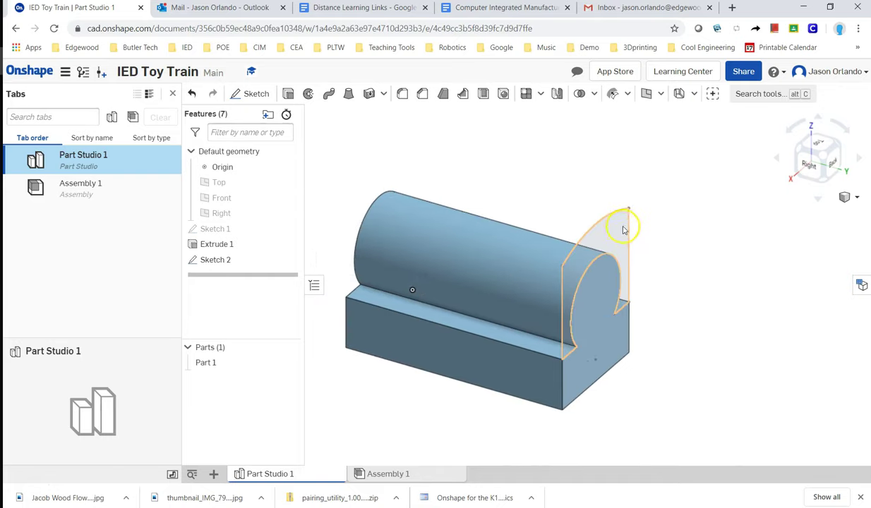
click(621, 230)
click(586, 303)
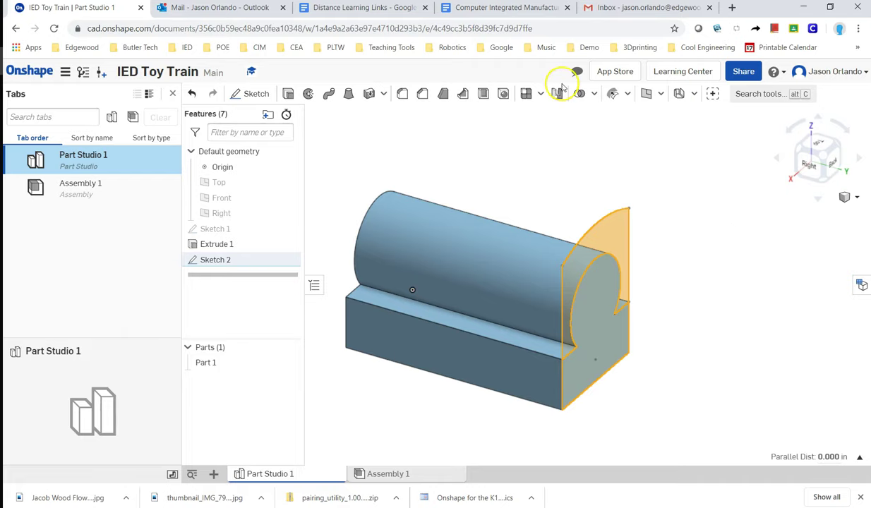
Extrude the two selected Sketch 2 regions 1.75 in deep as Extrude 2.
click(291, 97)
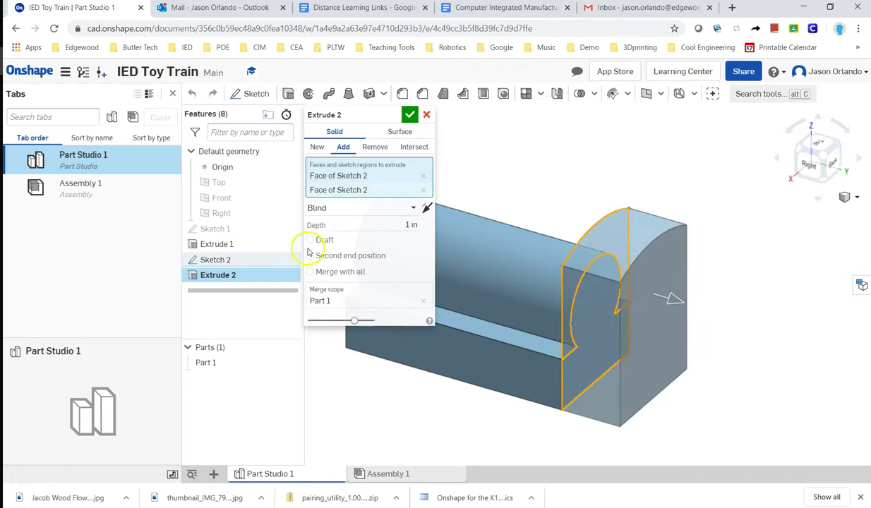
click(400, 223)
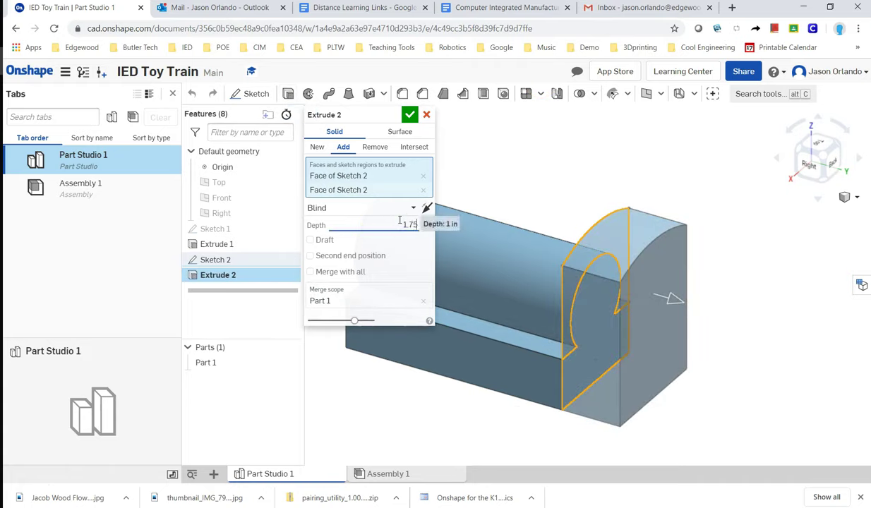
text(1.75)
key(Return)
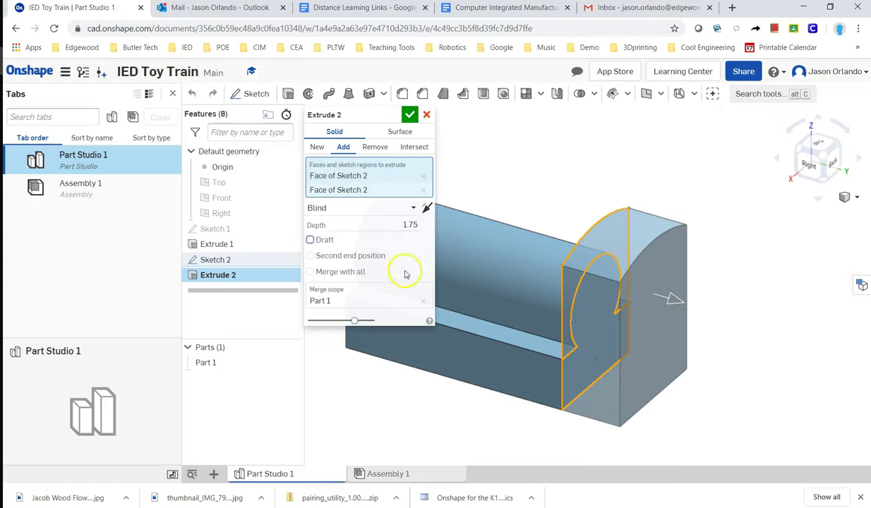
click(409, 115)
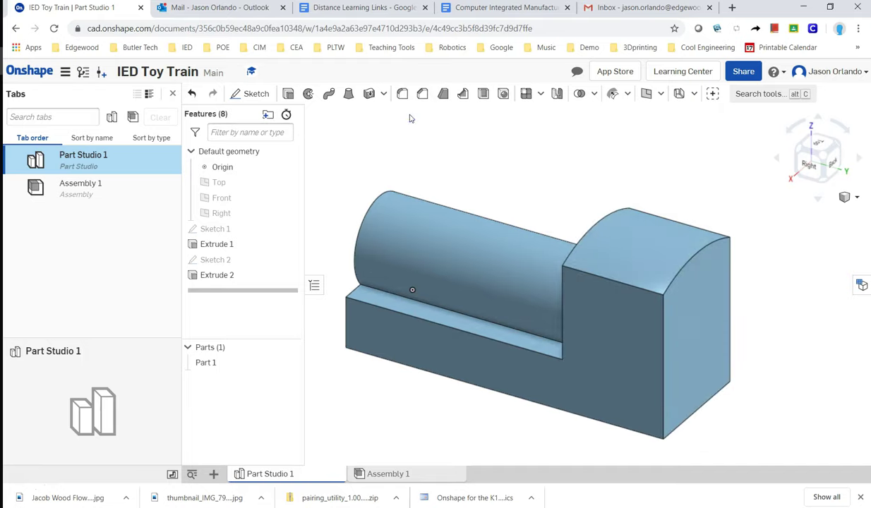
Create Sketch 3 on the body's large side face and view it normal to the plane.
click(261, 97)
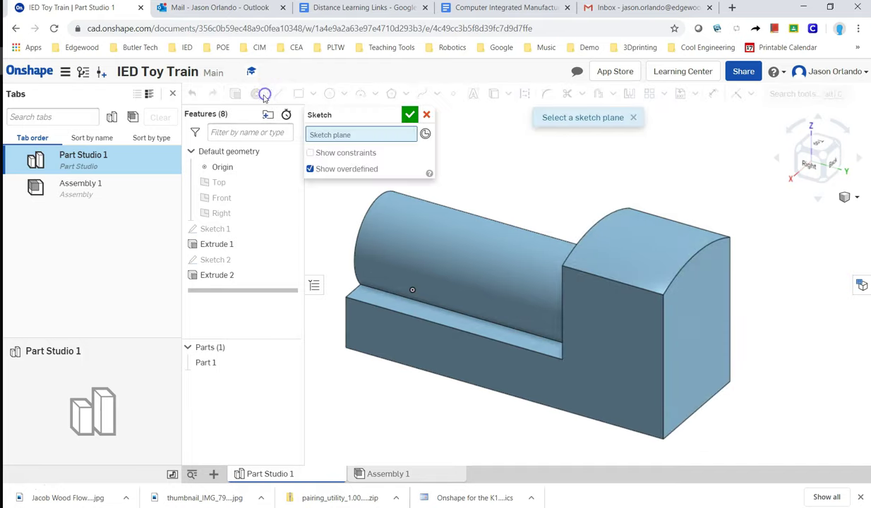
click(638, 350)
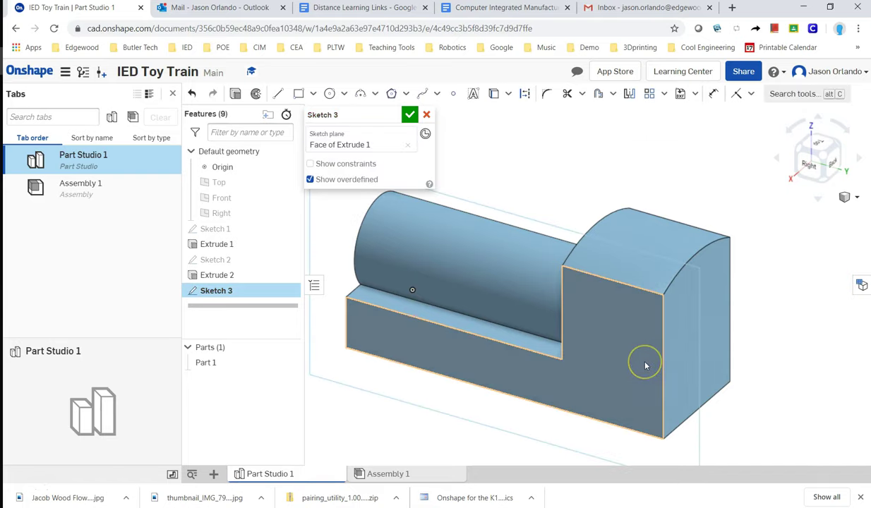
key(n)
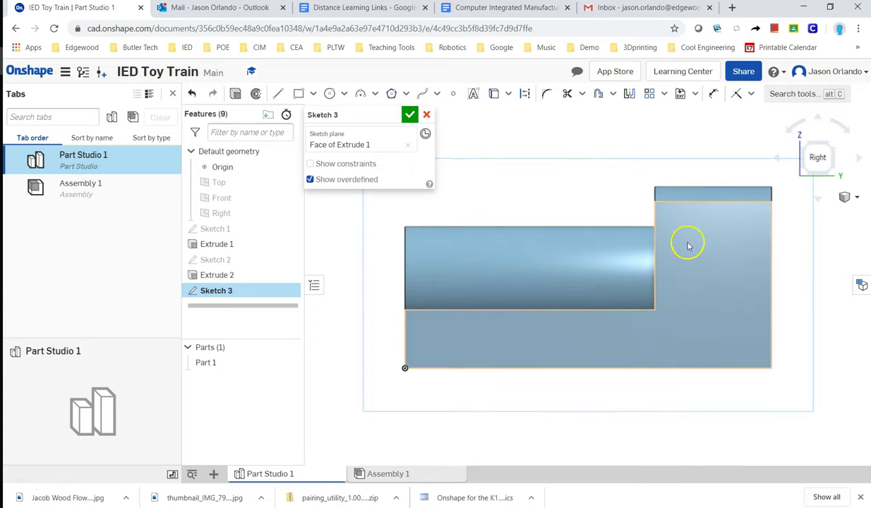
middle_drag(713, 241, 614, 284)
In File Explorer, scroll the PDF up to the Part #1 Train Body drawing showing the R0.5 notch.
key(alt+Tab)
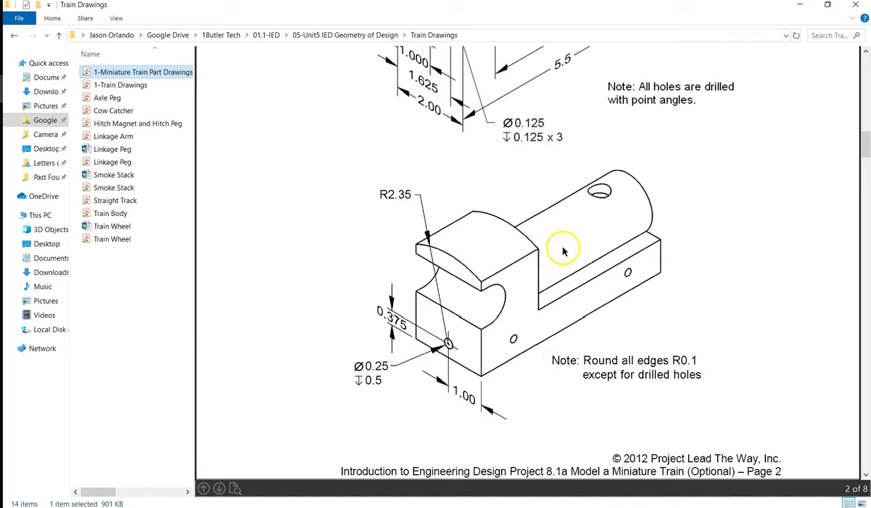
scroll(496, 307, up, 10)
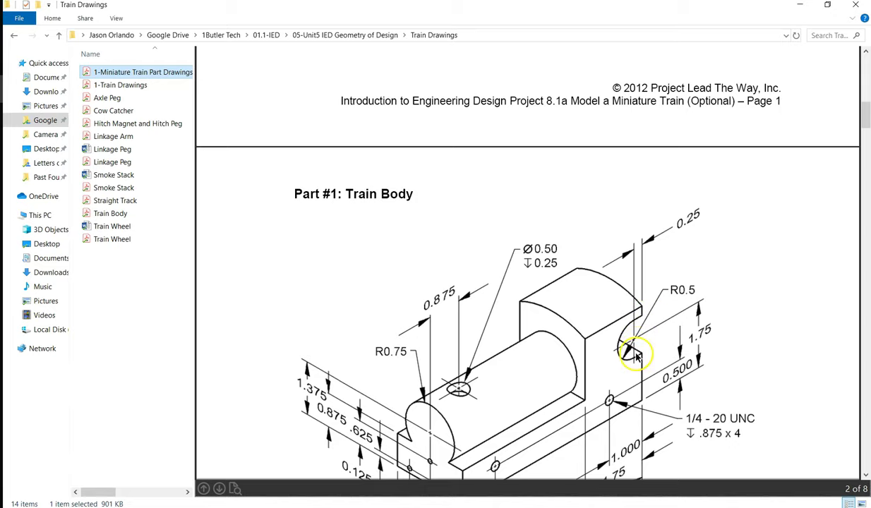
Back in Onshape, draw a small rectangle along the side face's right edge.
key(alt+Tab)
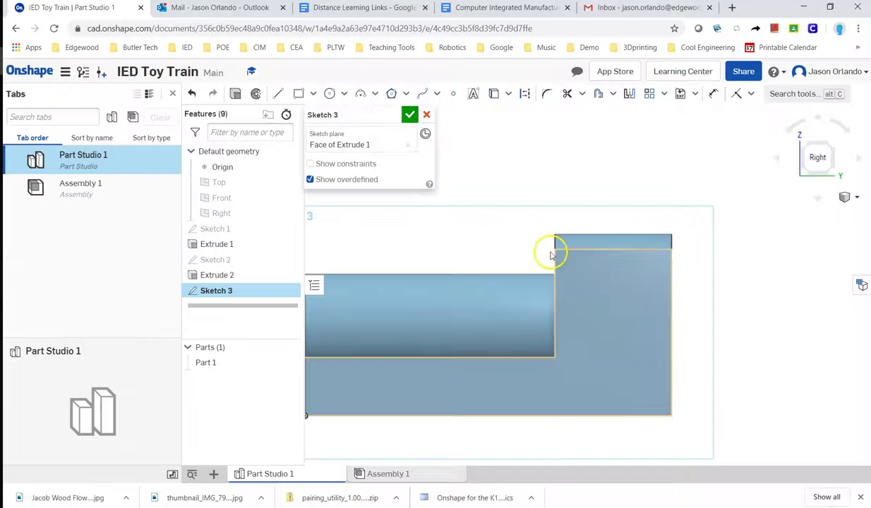
click(298, 94)
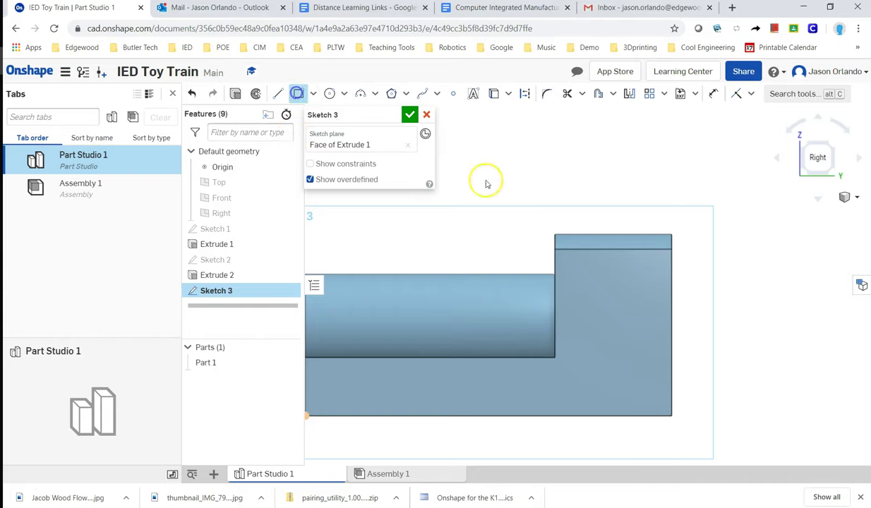
click(670, 274)
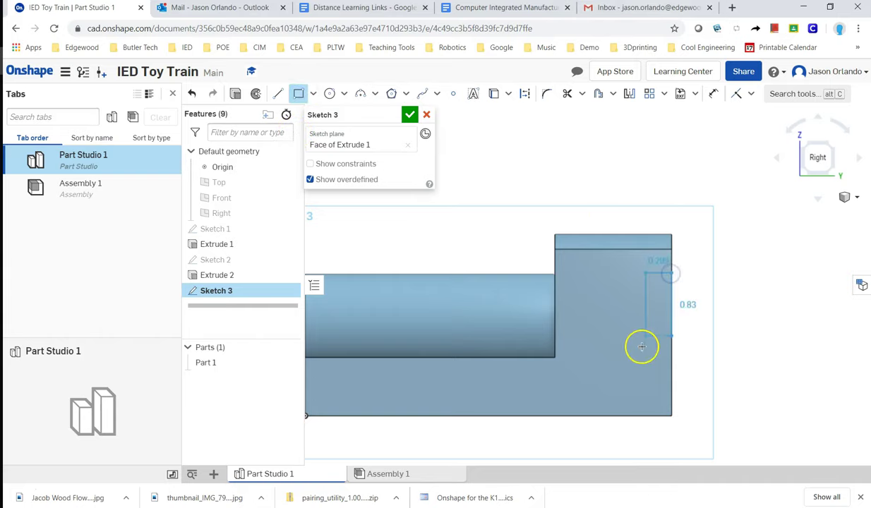
click(646, 352)
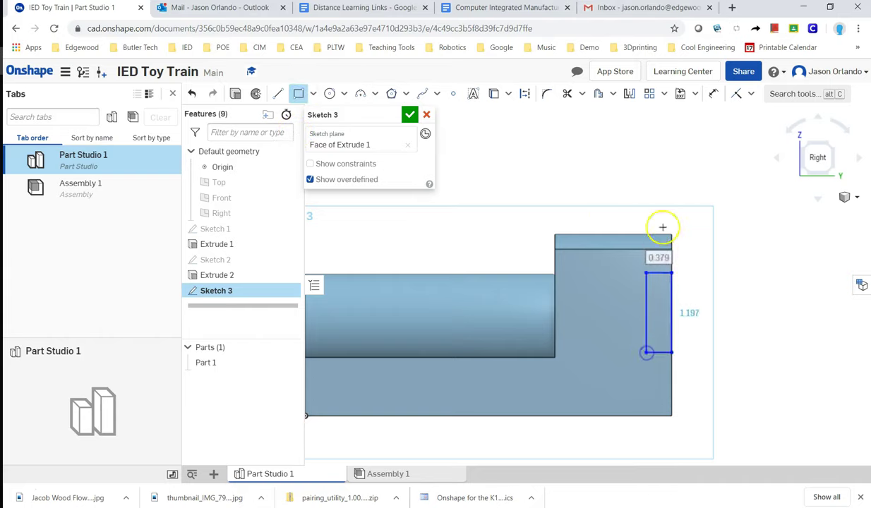
Dimension the rectangle 0.25 wide and 1 tall.
click(713, 93)
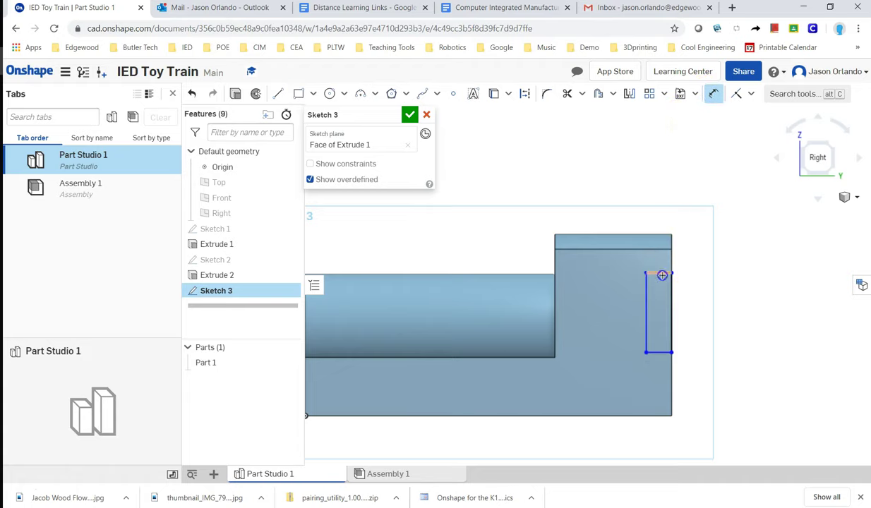
click(661, 273)
click(696, 186)
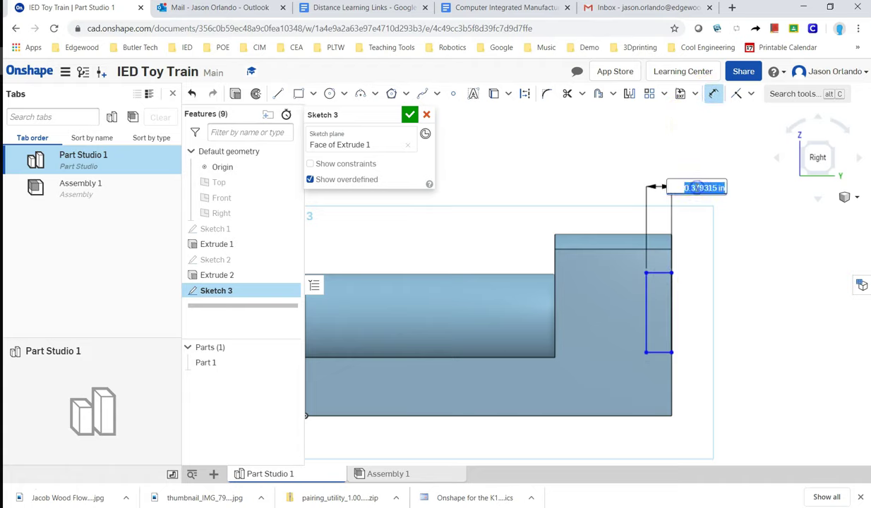
text(0.25)
key(Return)
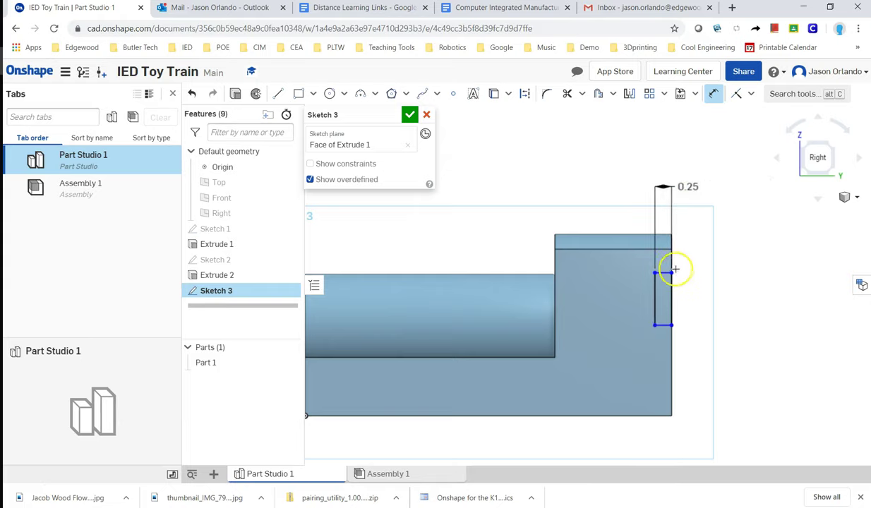
click(671, 289)
click(696, 291)
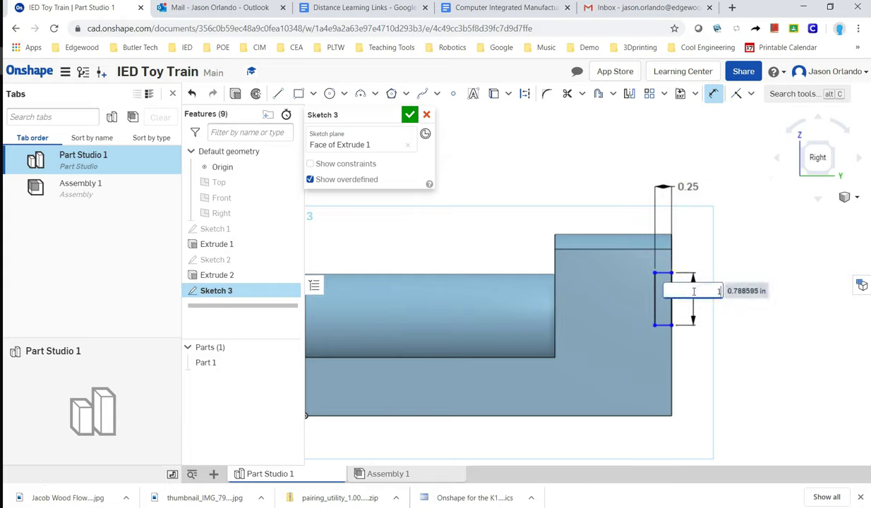
text(1)
key(Return)
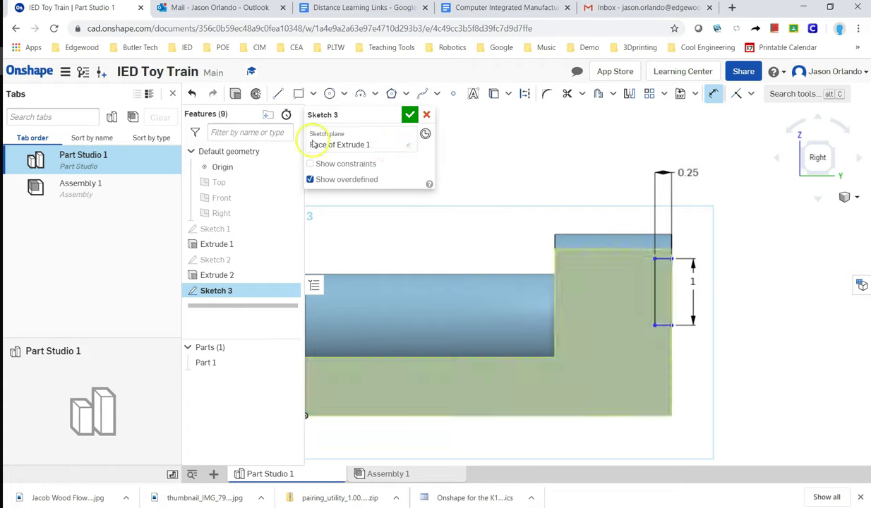
Draw a three-point arc from the rectangle's top-left to bottom-left corner, bulging left.
click(360, 91)
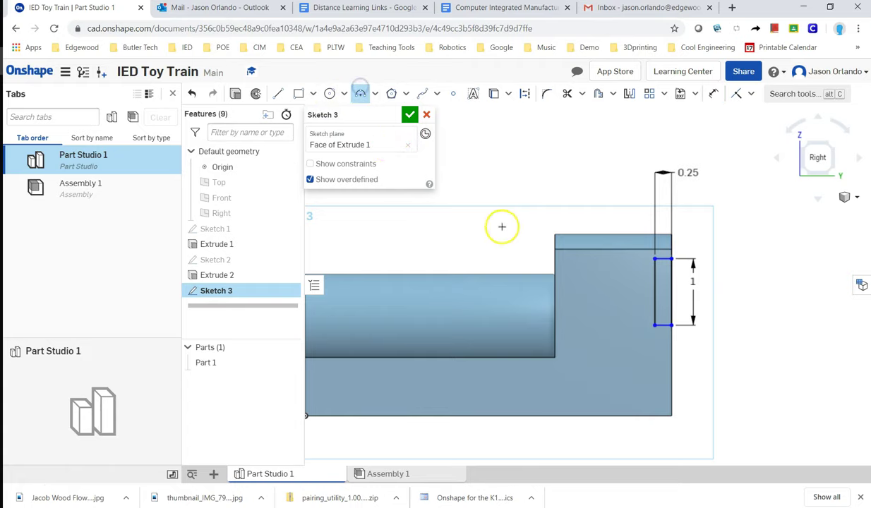
click(655, 257)
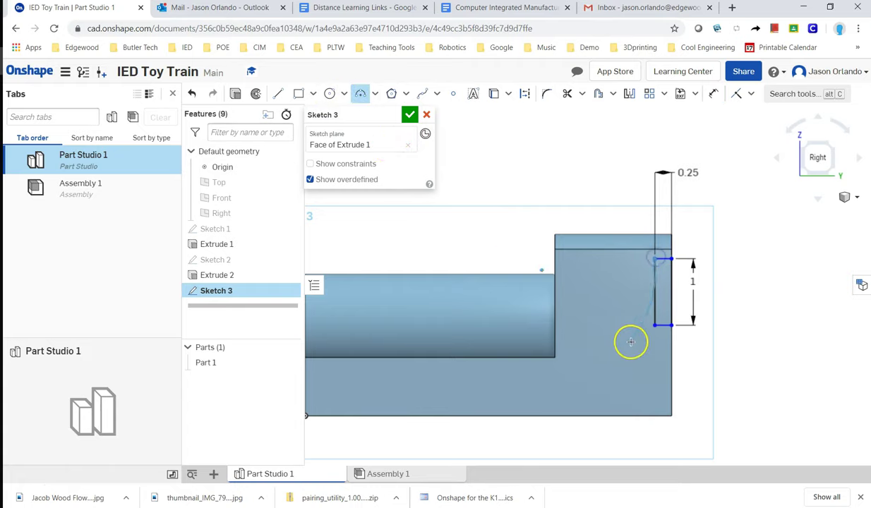
click(655, 325)
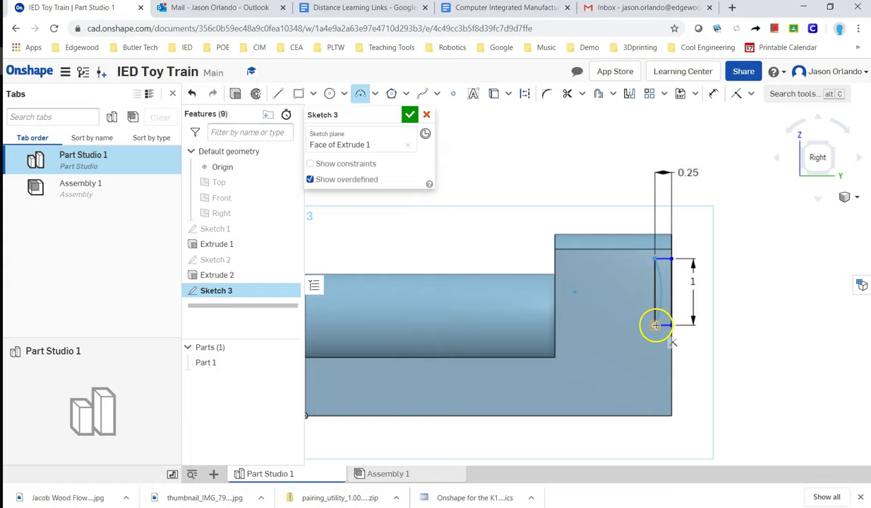
click(599, 295)
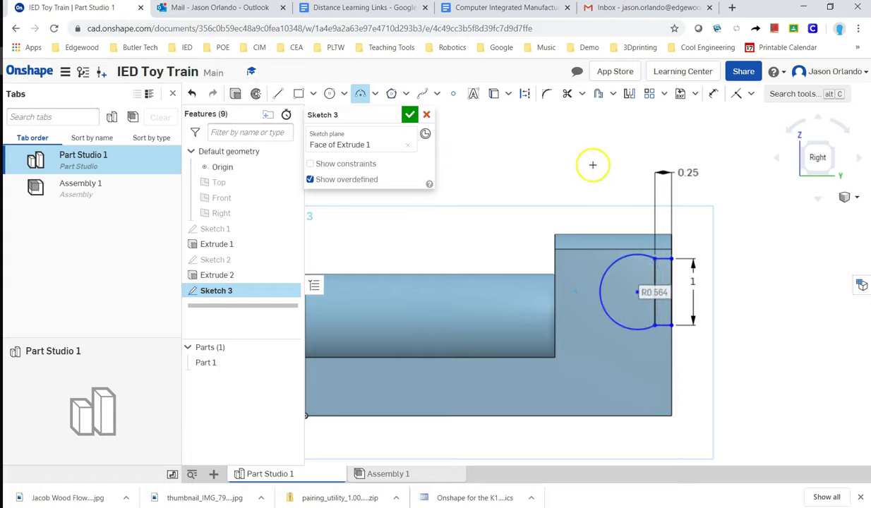
key(Escape)
Zoom in and drag the arc's centre to reposition and enlarge the arc.
scroll(626, 276, up, 4)
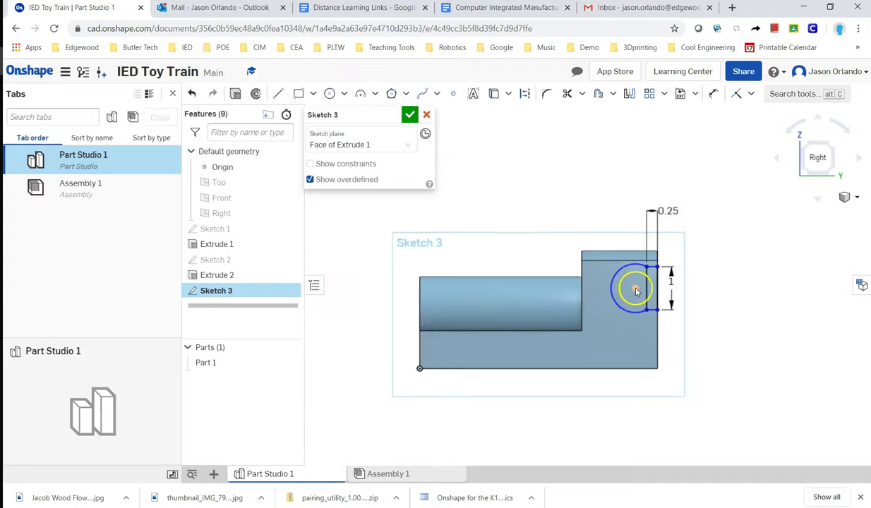
scroll(648, 293, up, 3)
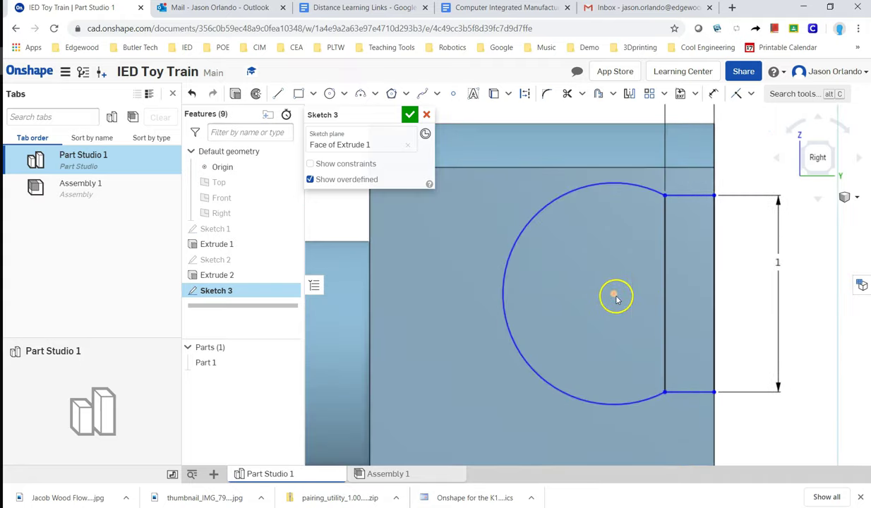
drag(615, 297, 663, 289)
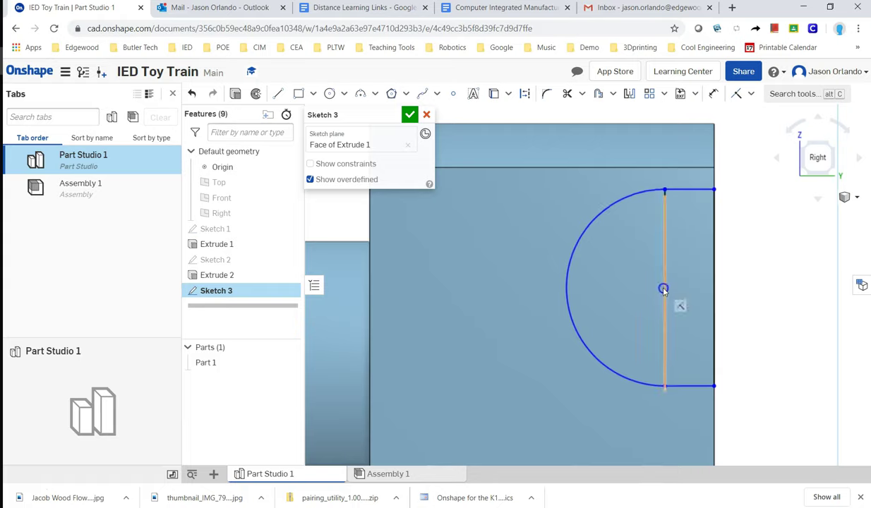
drag(663, 289, 663, 291)
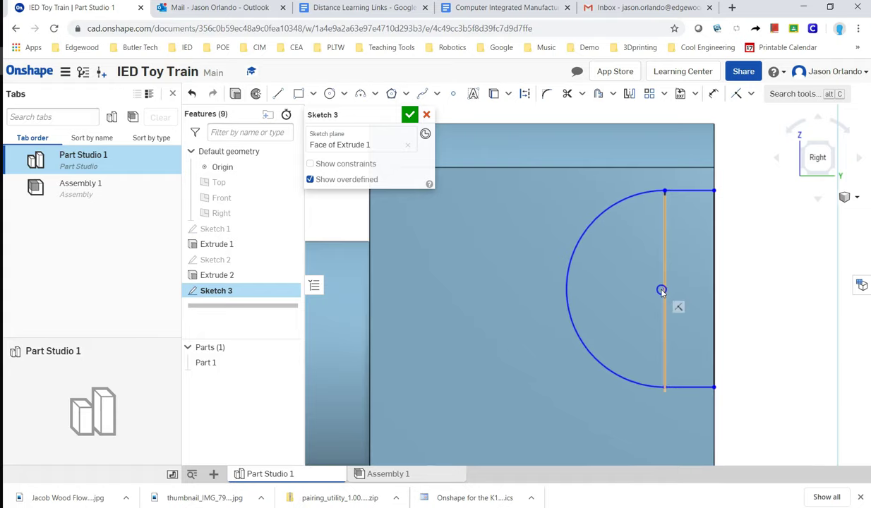
drag(662, 291, 626, 305)
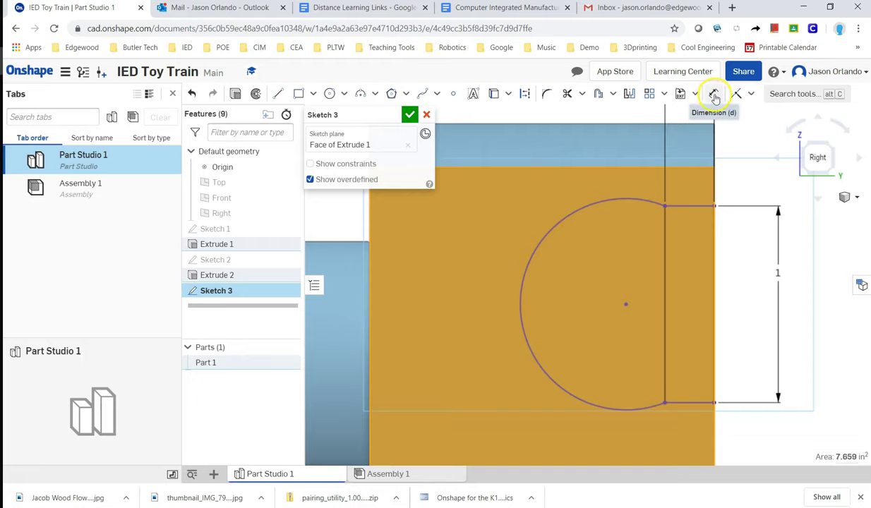
Try a coincident constraint between the arc centre and the vertical line, undoing the flipped result.
click(752, 95)
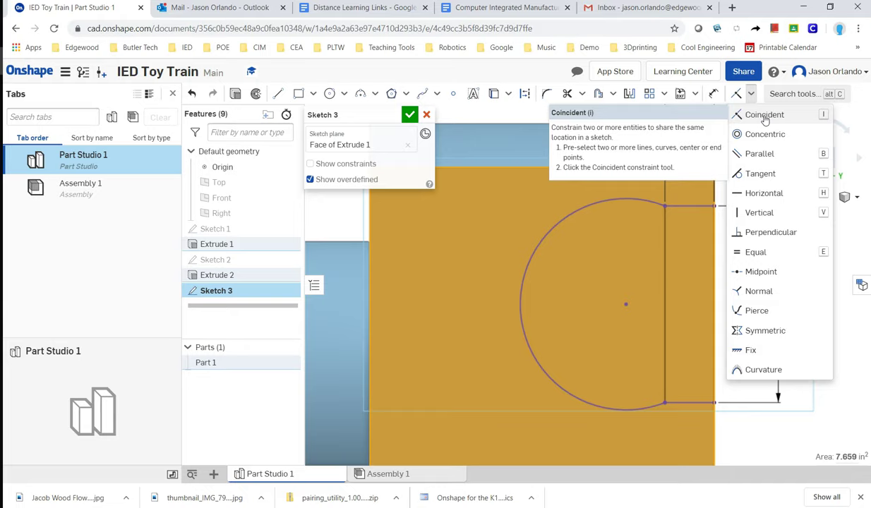
click(765, 117)
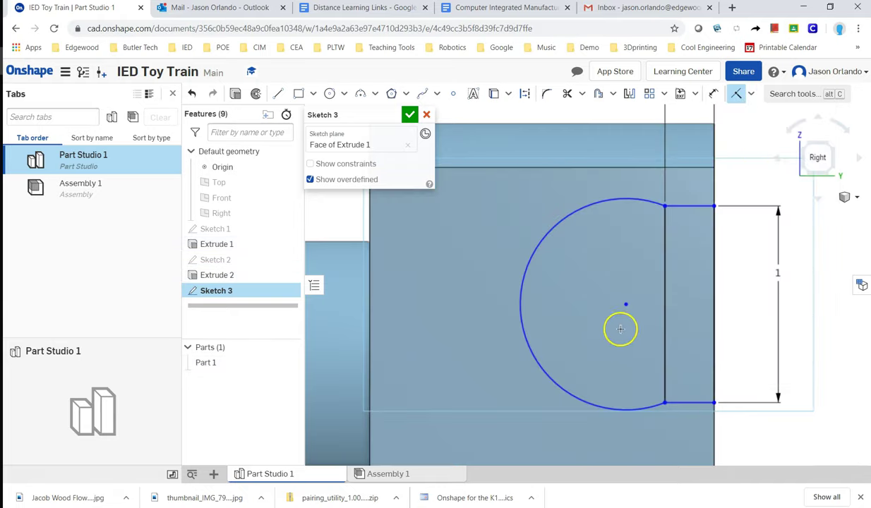
click(627, 304)
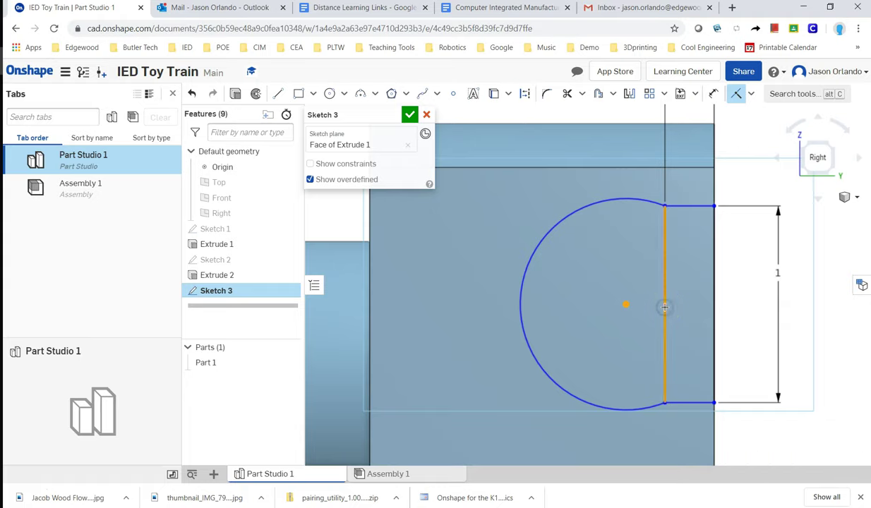
click(665, 308)
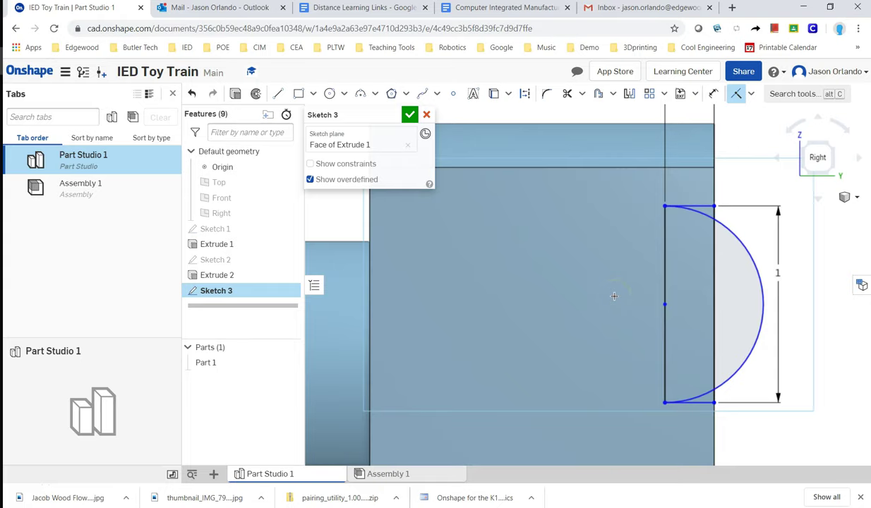
click(198, 95)
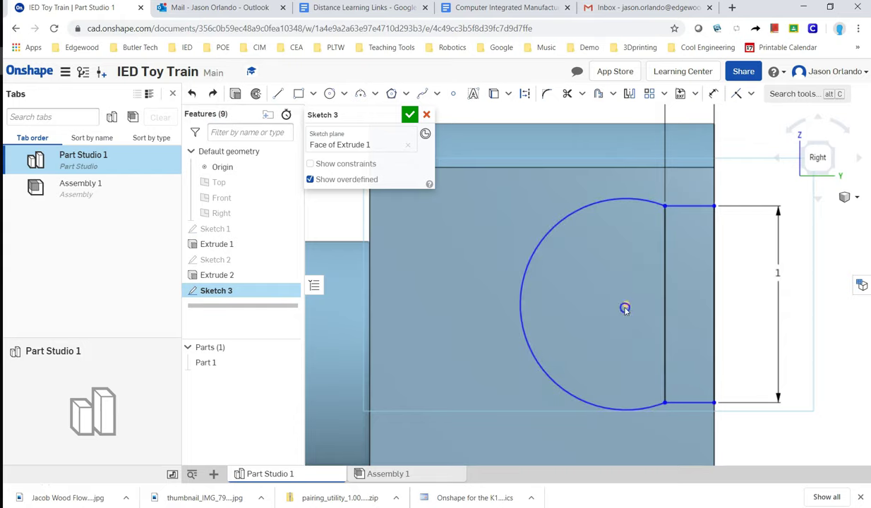
Drag the arc centre so it snaps onto the vertical line.
drag(626, 305, 678, 309)
click(675, 155)
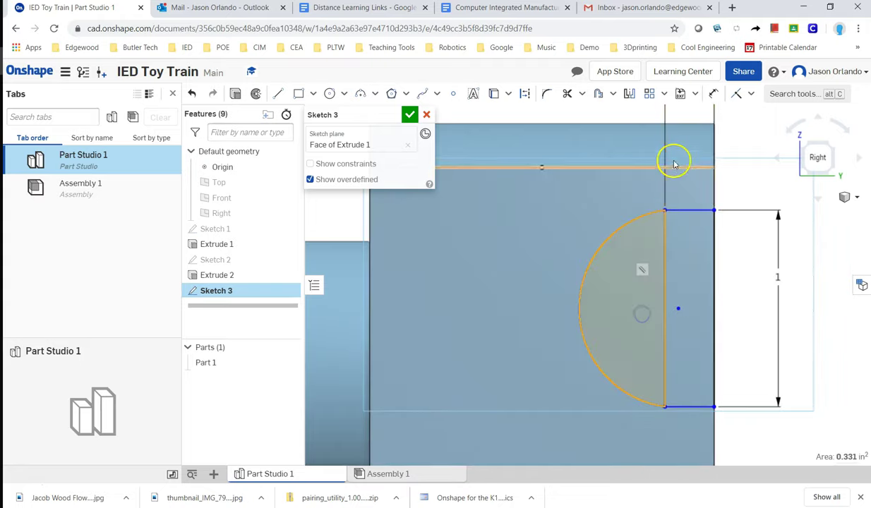
click(738, 93)
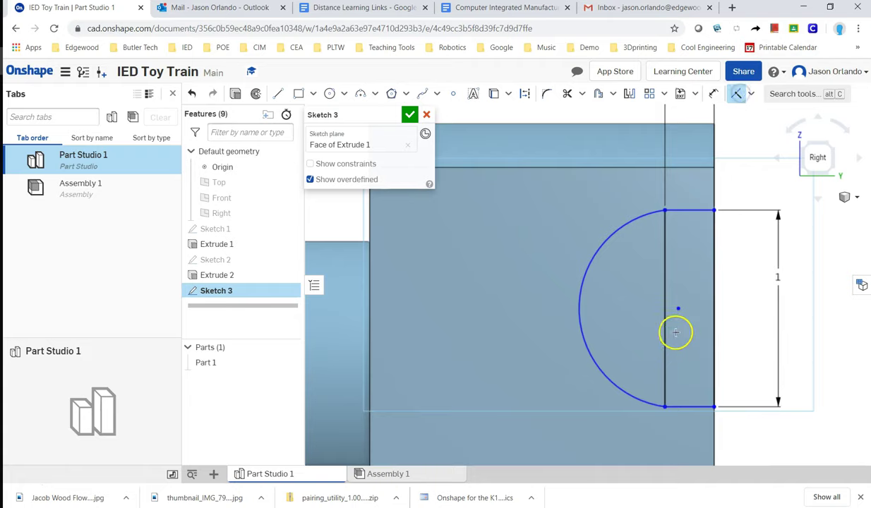
drag(679, 309, 657, 324)
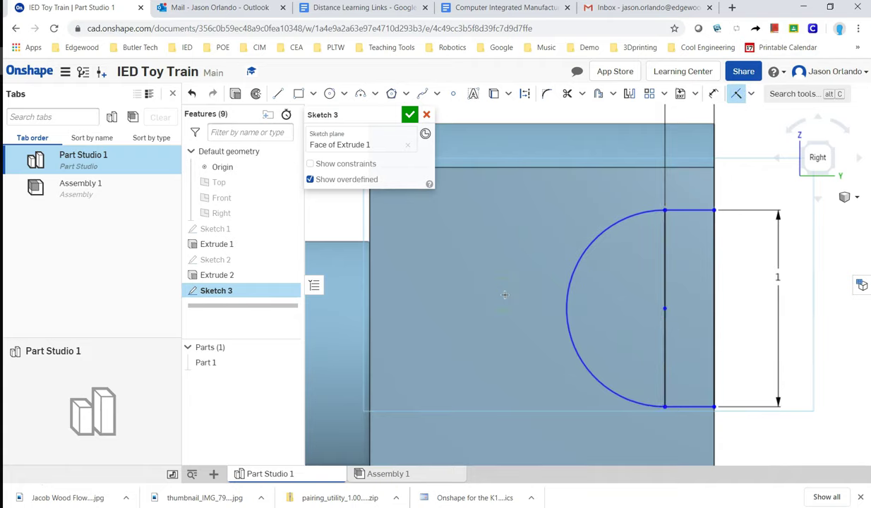
Zoom out to check the 1 and 0.25 dimensions, then switch to the train part drawing.
scroll(519, 301, up, 1)
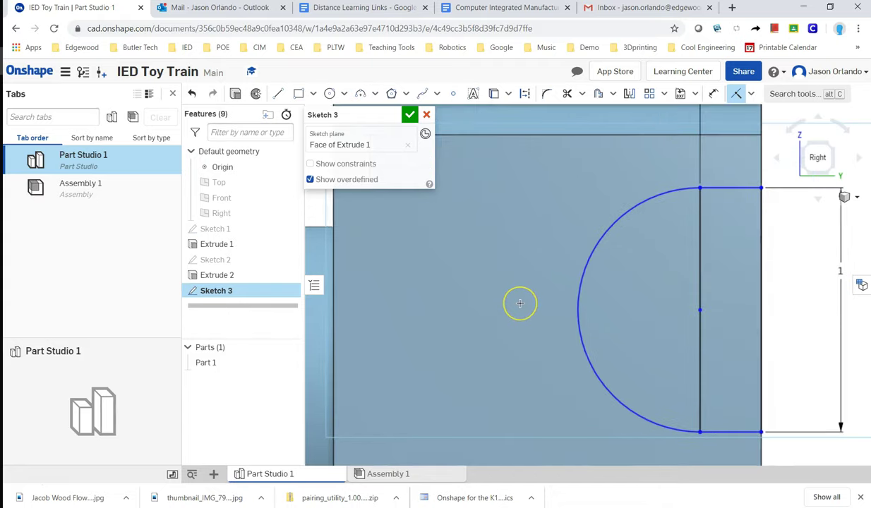
scroll(520, 303, down, 2)
scroll(520, 303, down, 1)
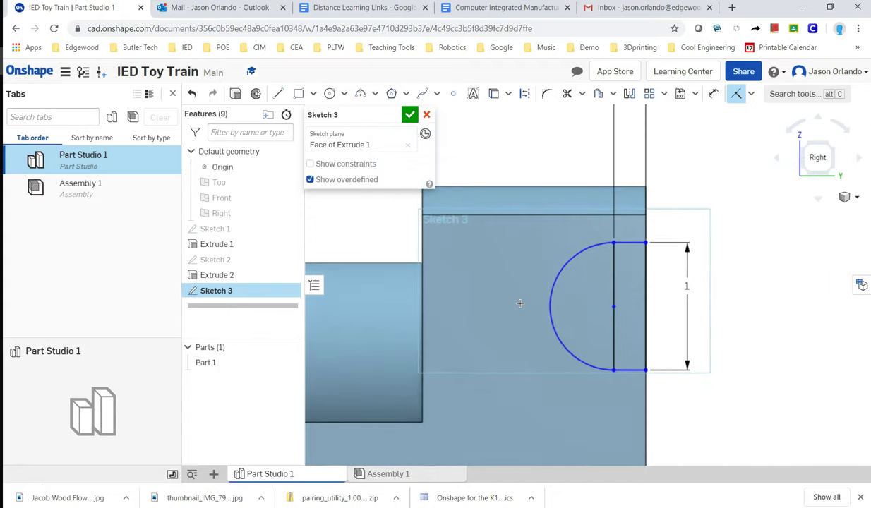
scroll(520, 305, down, 1)
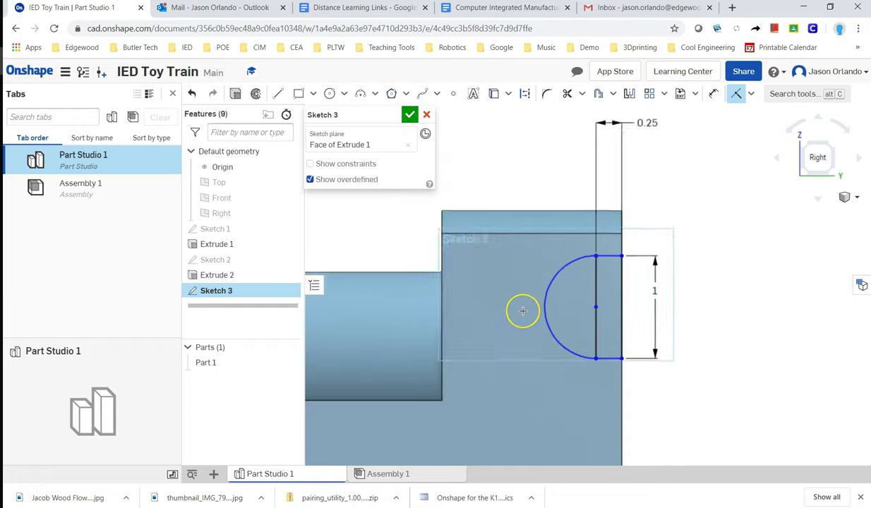
click(573, 330)
key(alt+Tab)
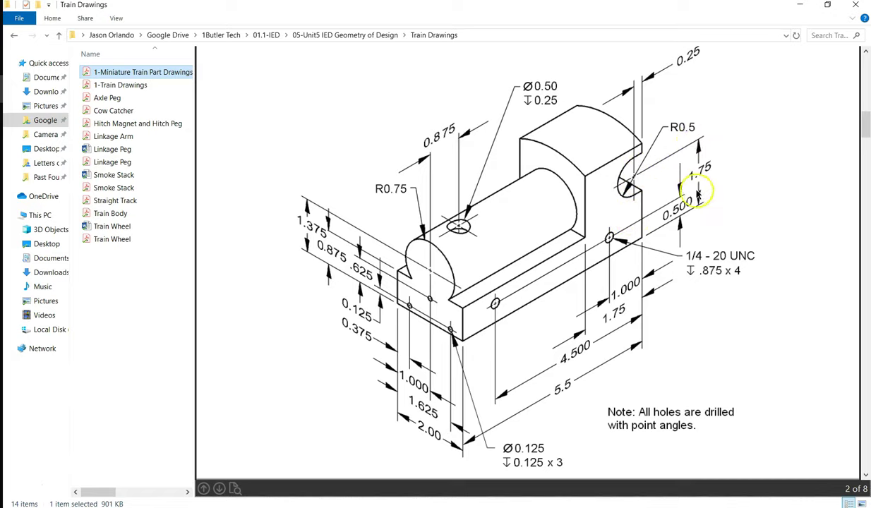
Dimension the half-circle notch centre 1.75 in above the body's bottom edge, then close Sketch 3.
key(alt+Tab)
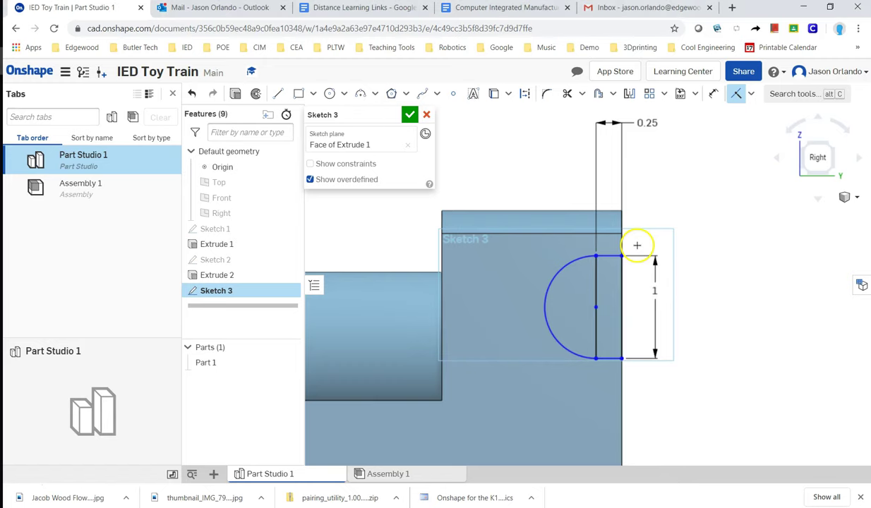
click(710, 93)
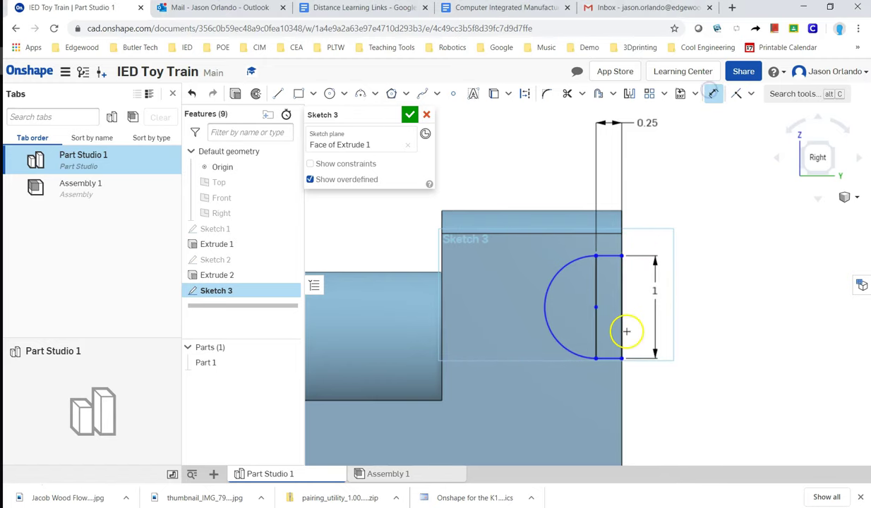
scroll(625, 328, down, 3)
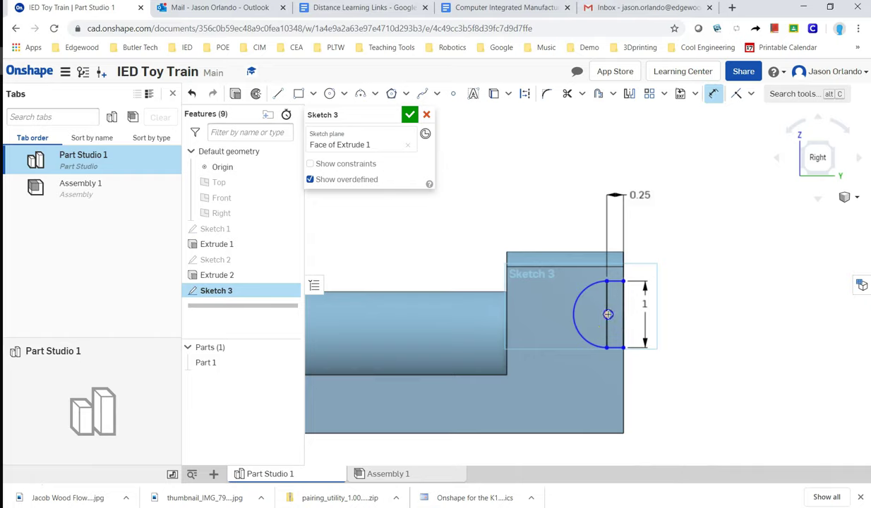
click(595, 433)
click(680, 363)
text(1)
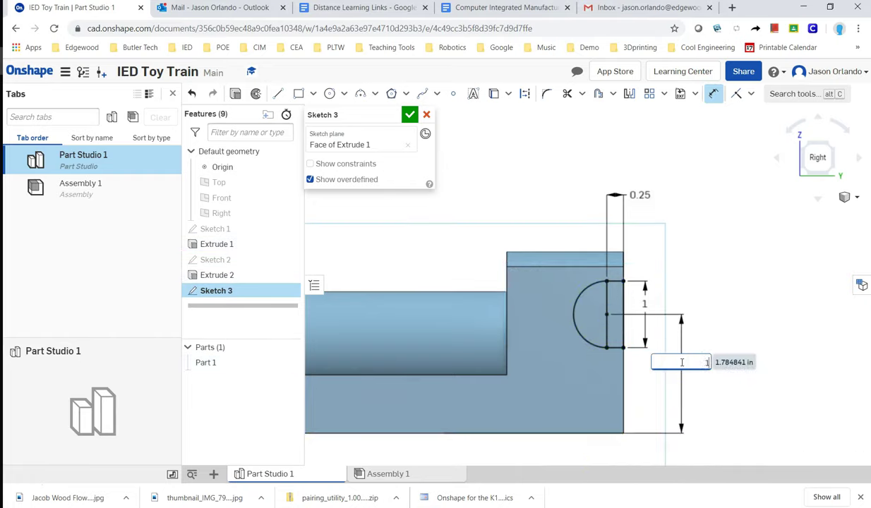
text(.75)
key(Return)
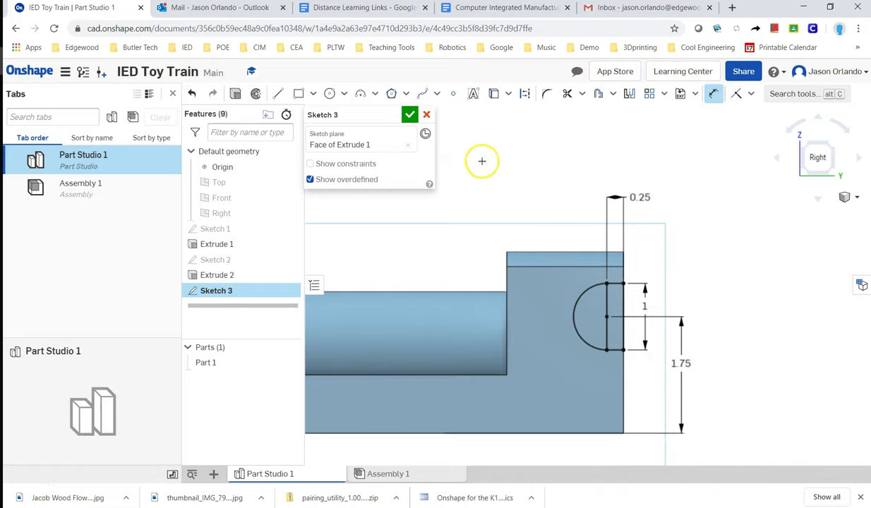
click(411, 115)
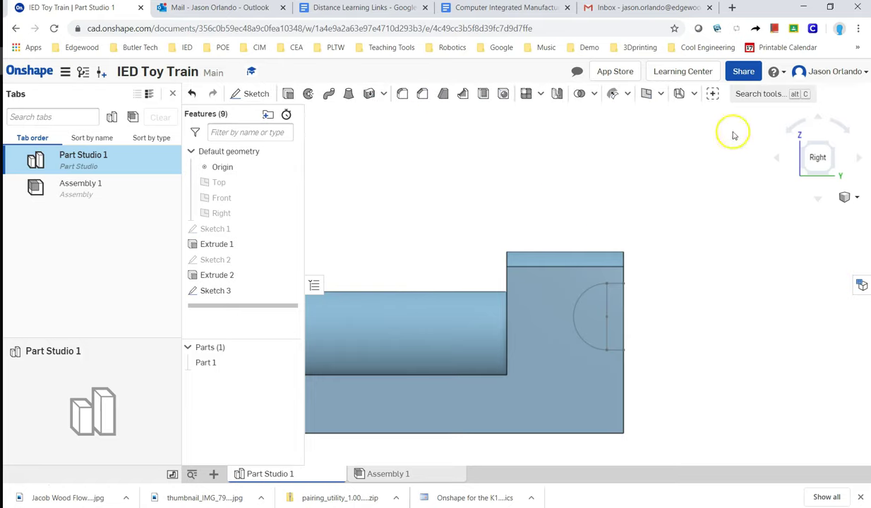
Set up a Remove extrude on both half-circle regions ending Up to next.
click(289, 94)
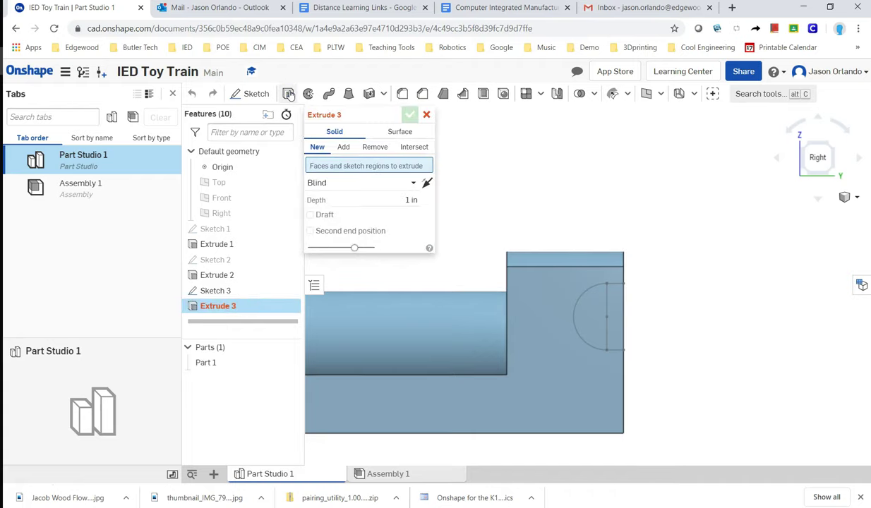
click(582, 304)
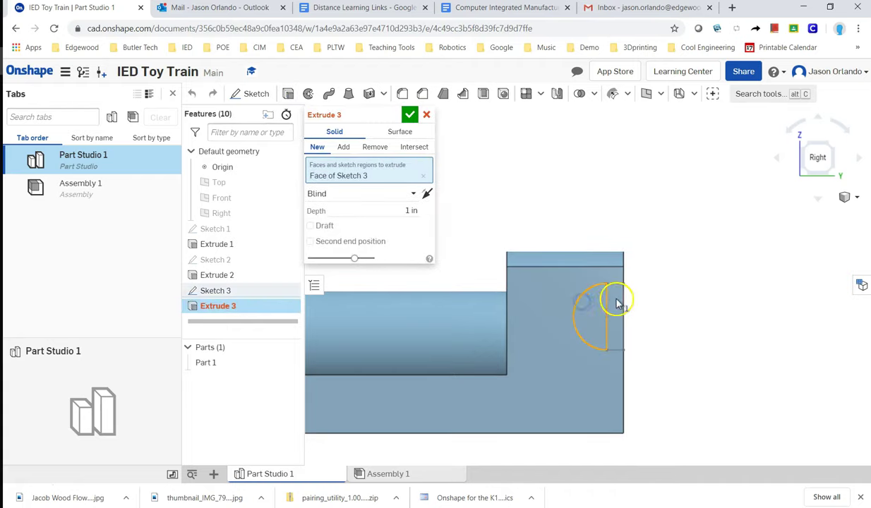
click(617, 302)
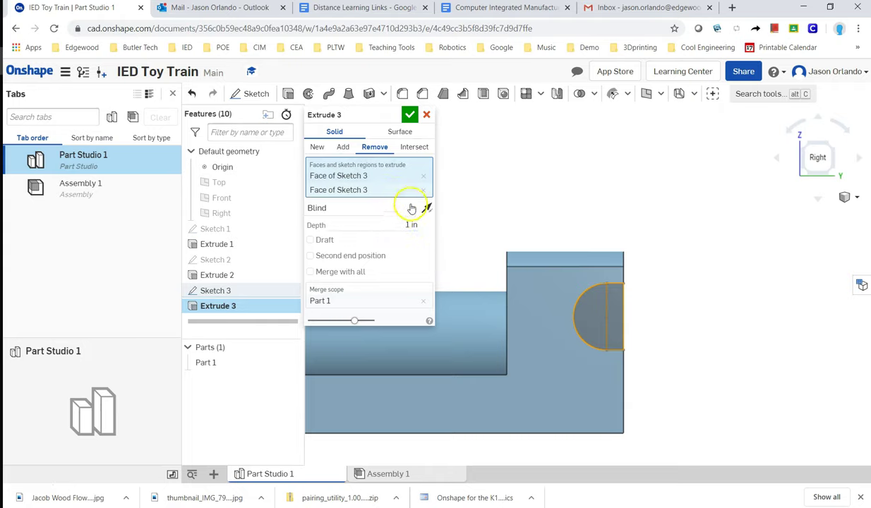
click(410, 207)
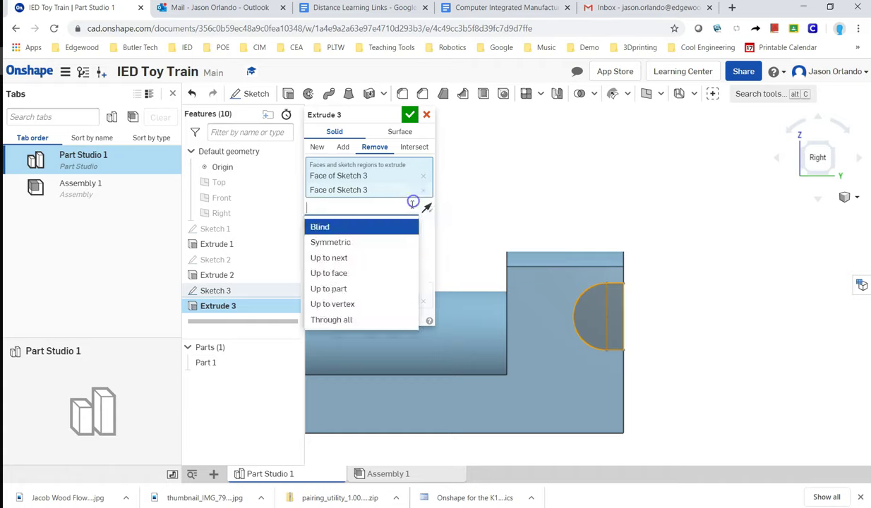
click(339, 259)
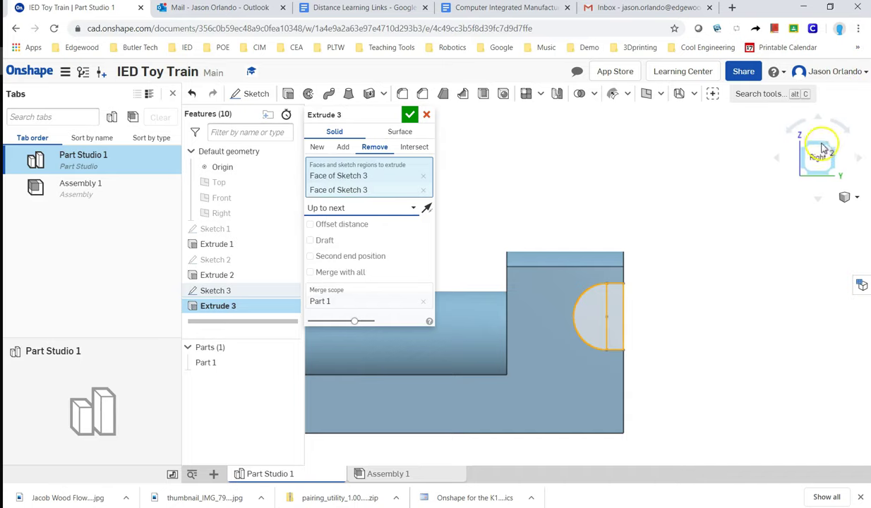
Preview the notch cut in isometric, accept Extrude 3 and rotate the model to inspect it.
click(825, 147)
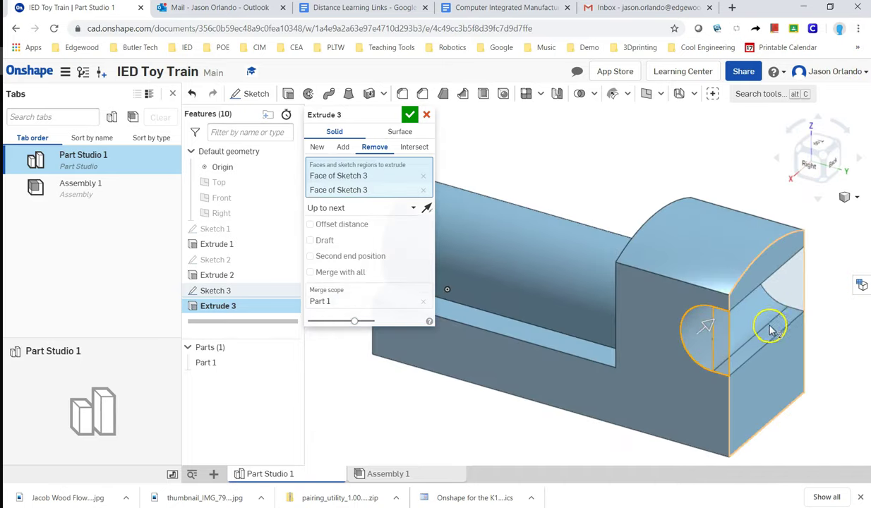
scroll(787, 297, up, 3)
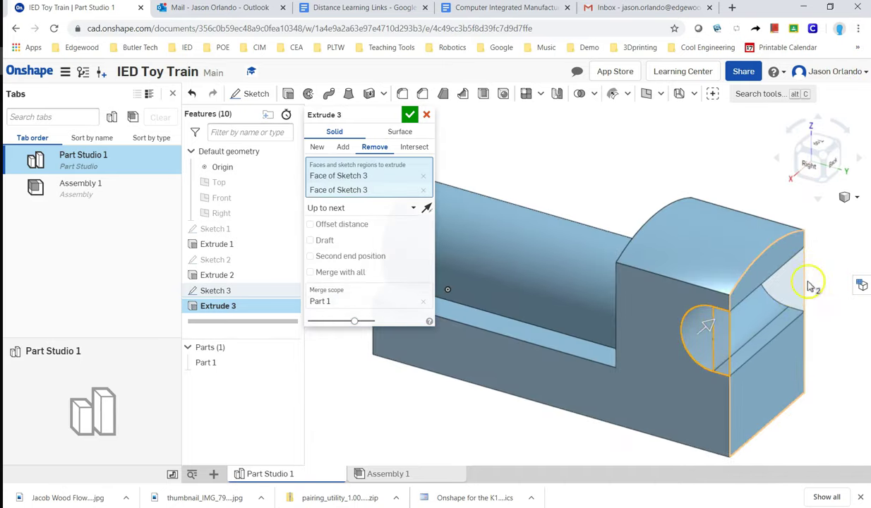
scroll(739, 311, down, 3)
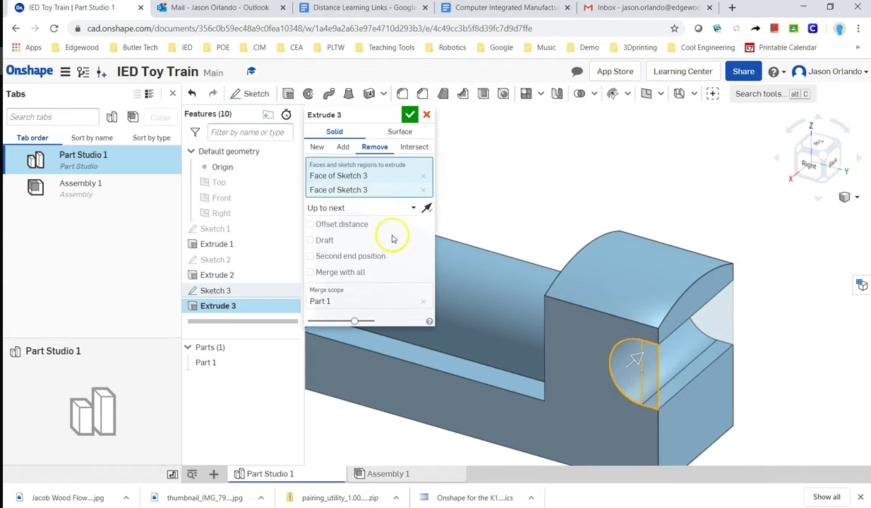
click(413, 115)
scroll(552, 173, up, 2)
scroll(549, 177, down, 4)
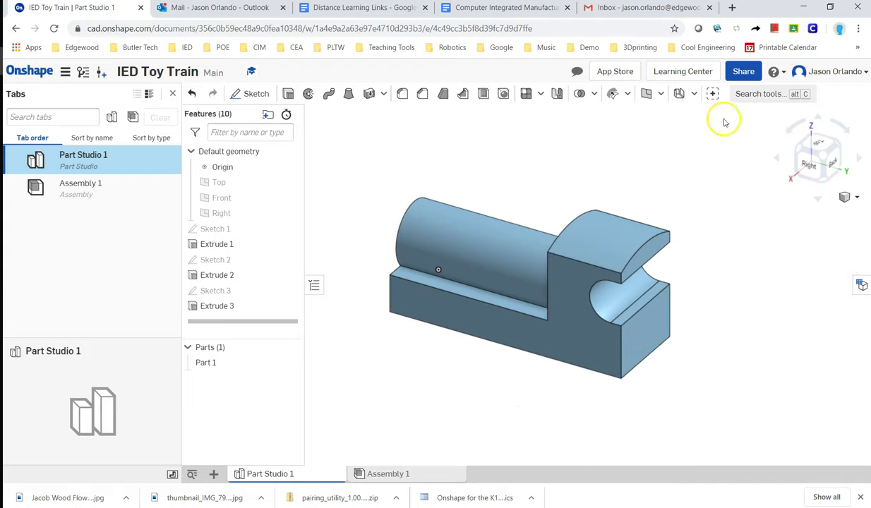
click(802, 151)
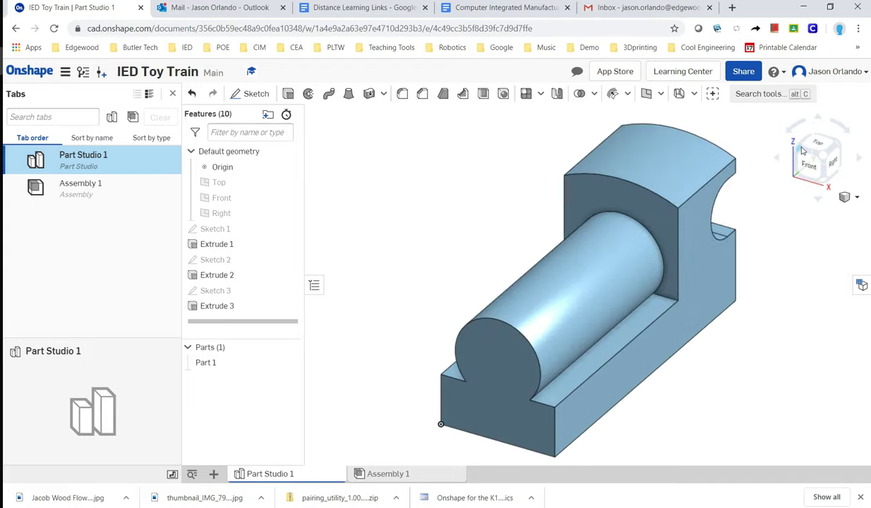
click(802, 151)
Read the hole callouts and R0.1 rounding note in the train drawing, then return to Onshape.
key(alt+Tab)
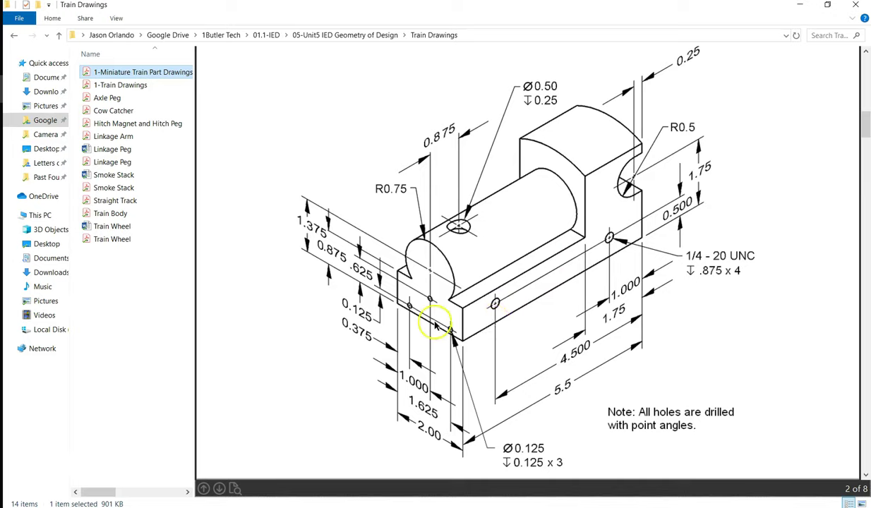
scroll(438, 309, down, 5)
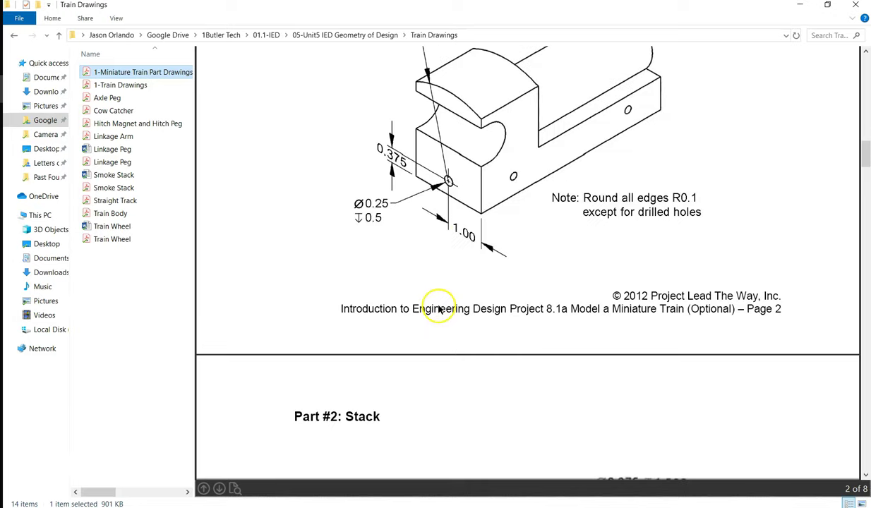
scroll(451, 185, up, 5)
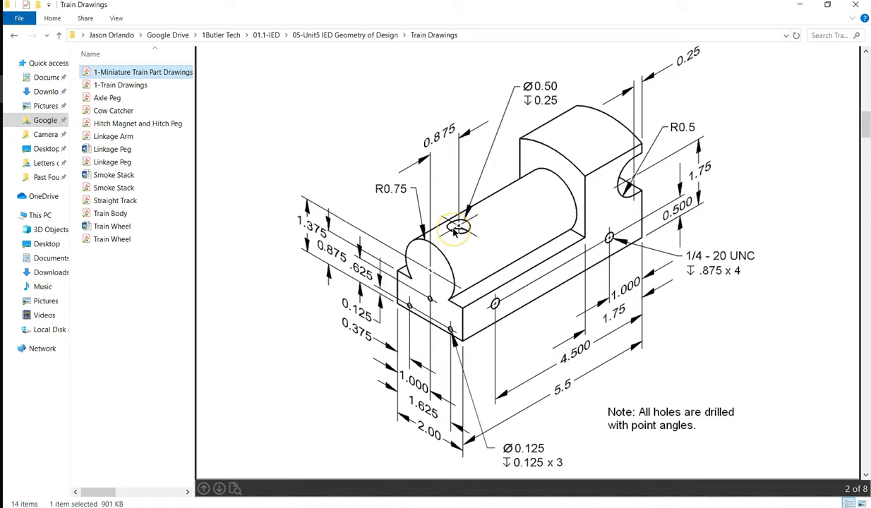
key(alt+Tab)
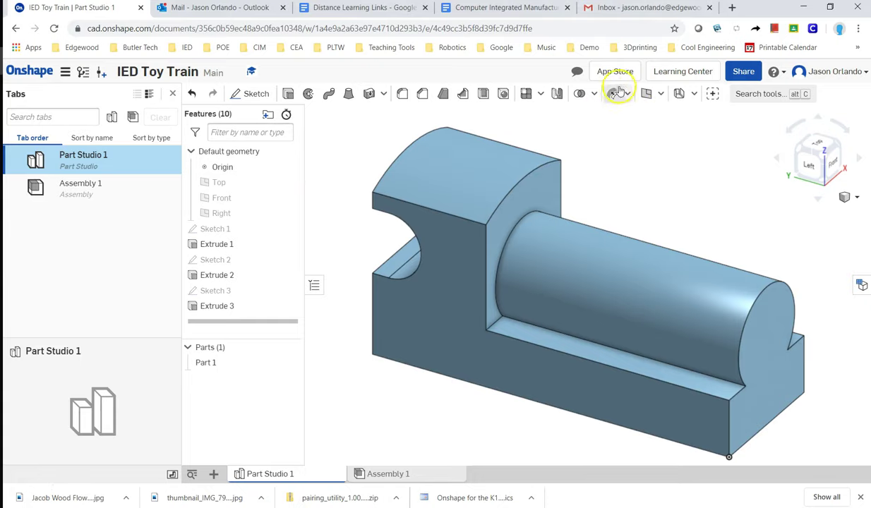
click(662, 94)
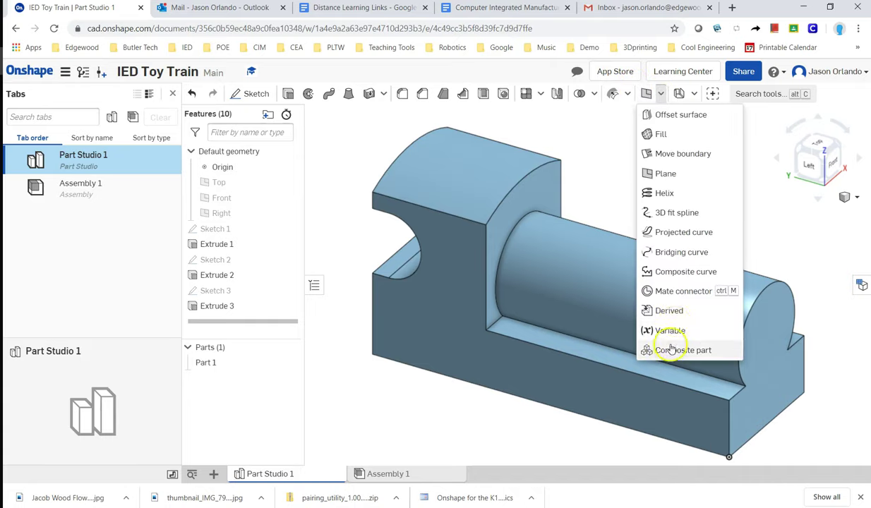
click(665, 192)
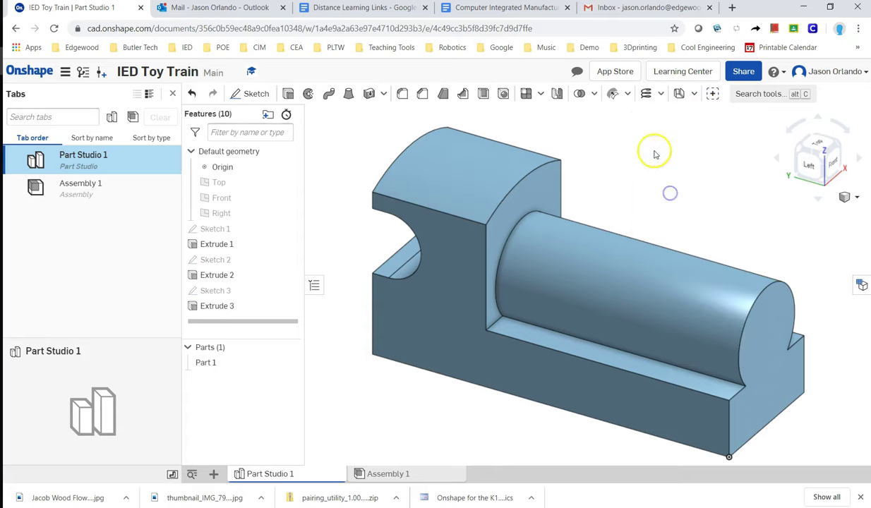
click(661, 96)
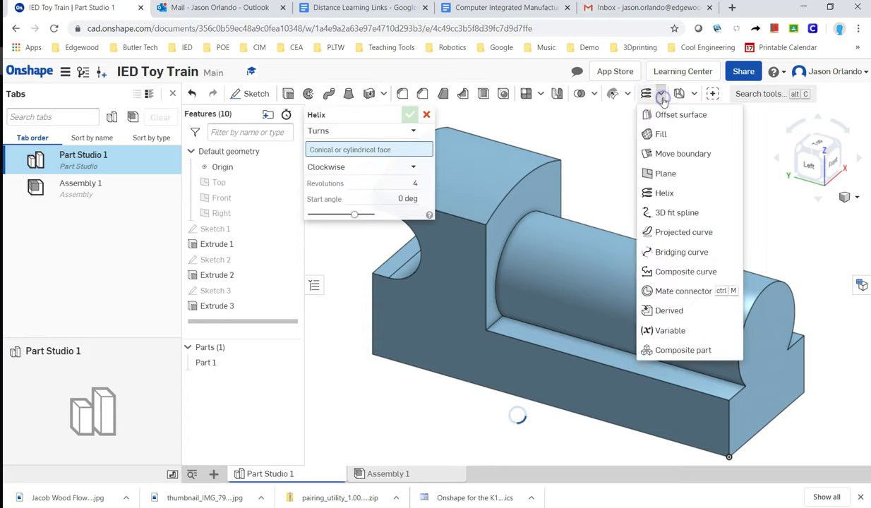
click(669, 175)
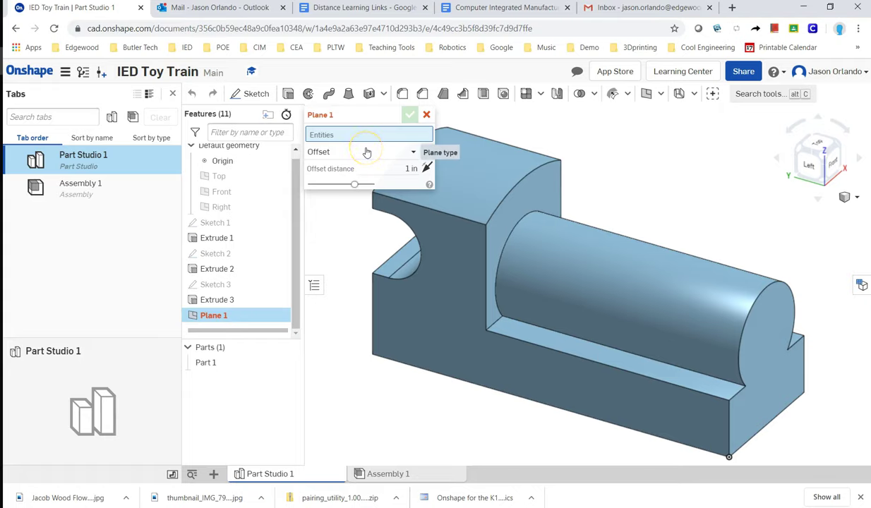
click(409, 153)
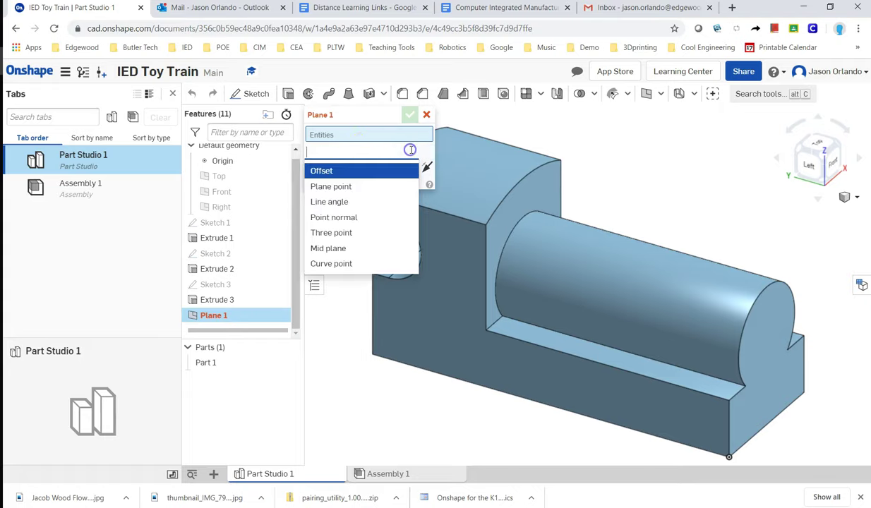
click(346, 171)
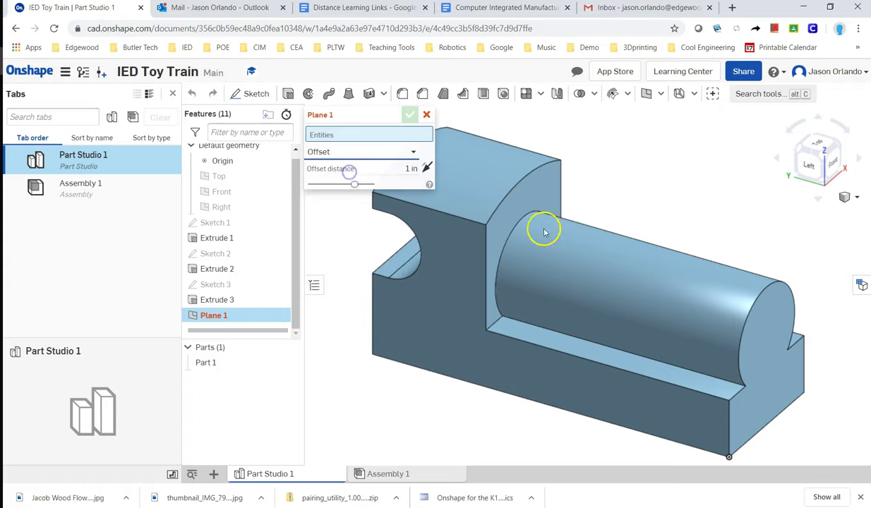
click(674, 376)
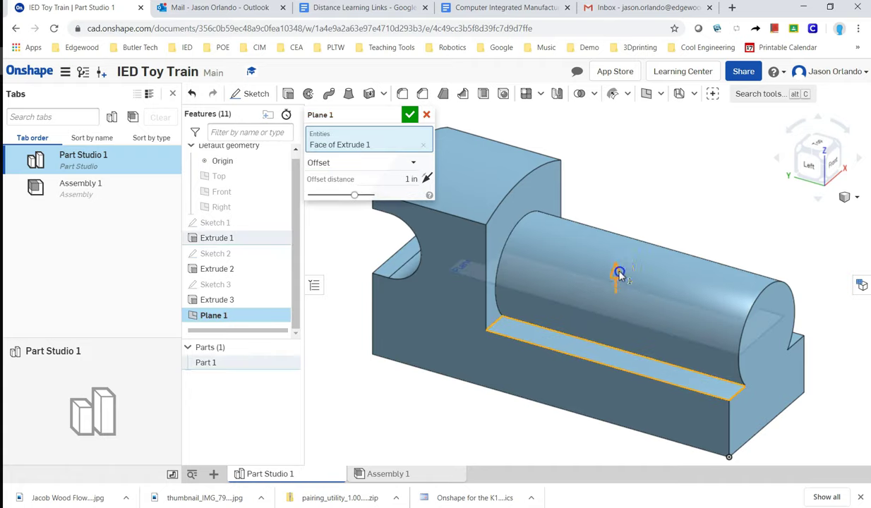
drag(621, 245, 634, 186)
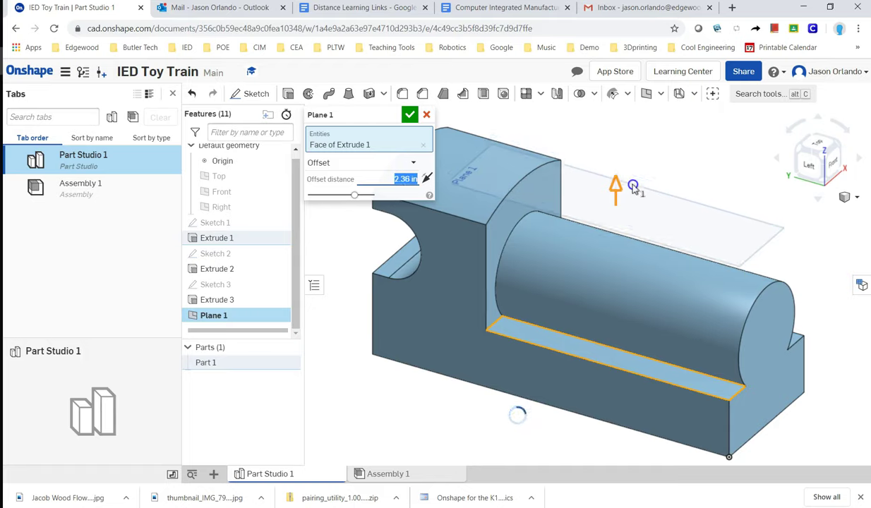
click(426, 115)
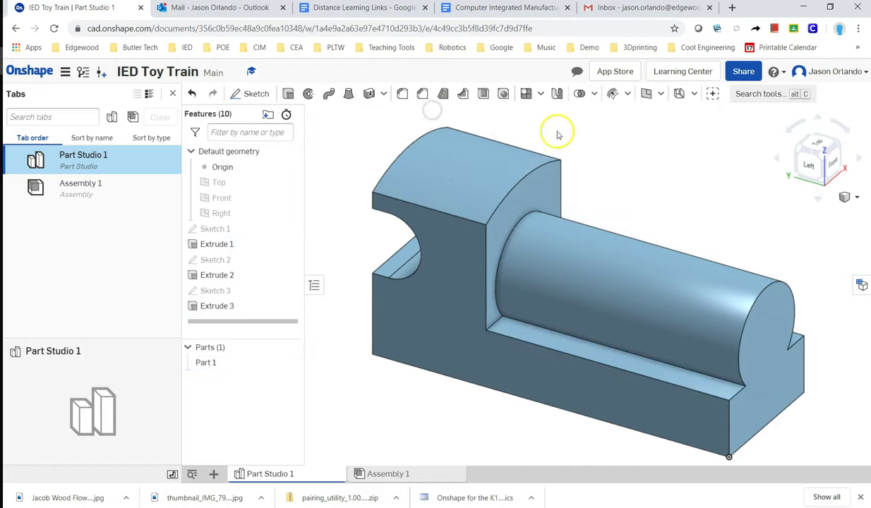
Create Sketch 4 on the cylinder end face, viewed normal, with one point at the arc's top.
click(256, 96)
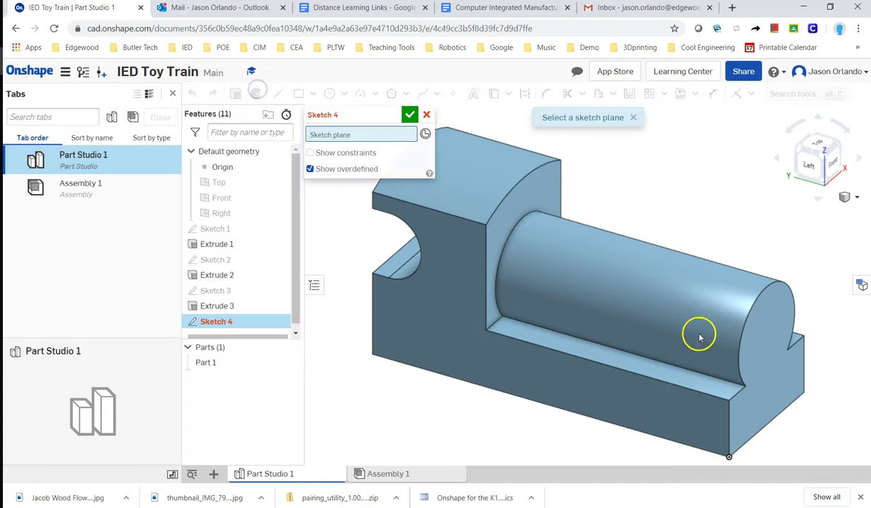
click(776, 351)
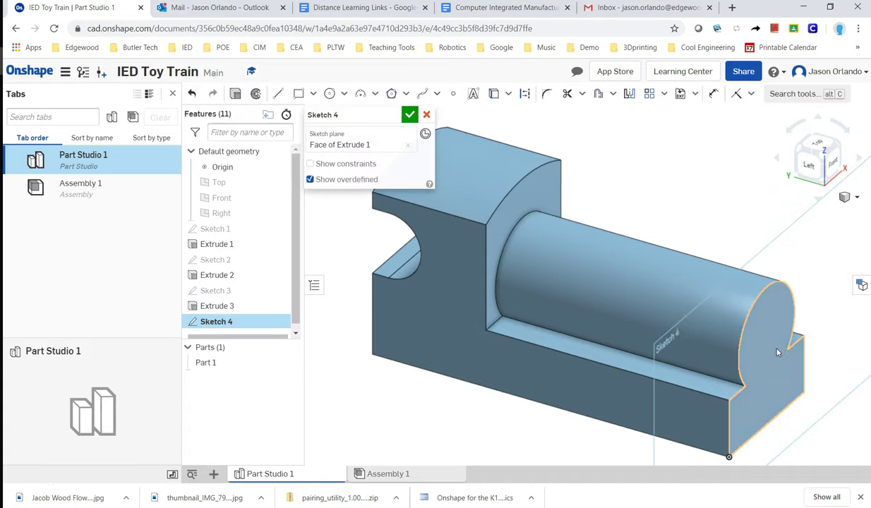
key(n)
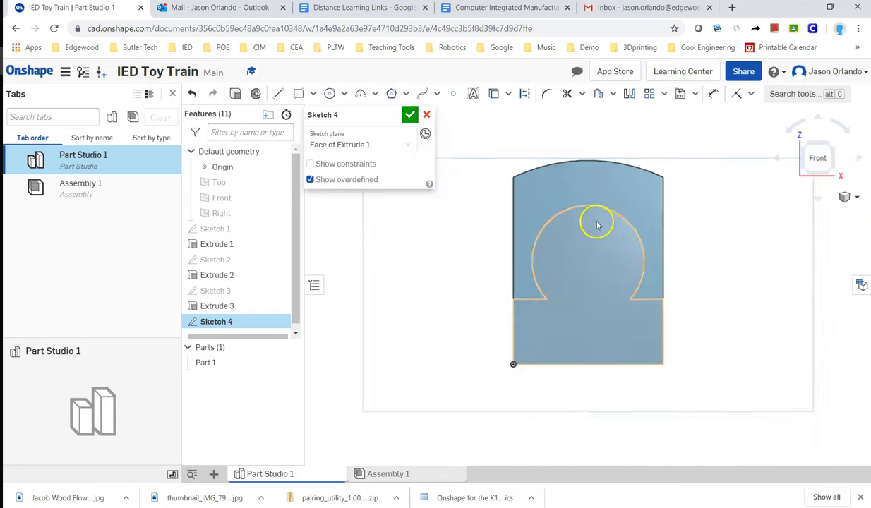
scroll(586, 194, up, 3)
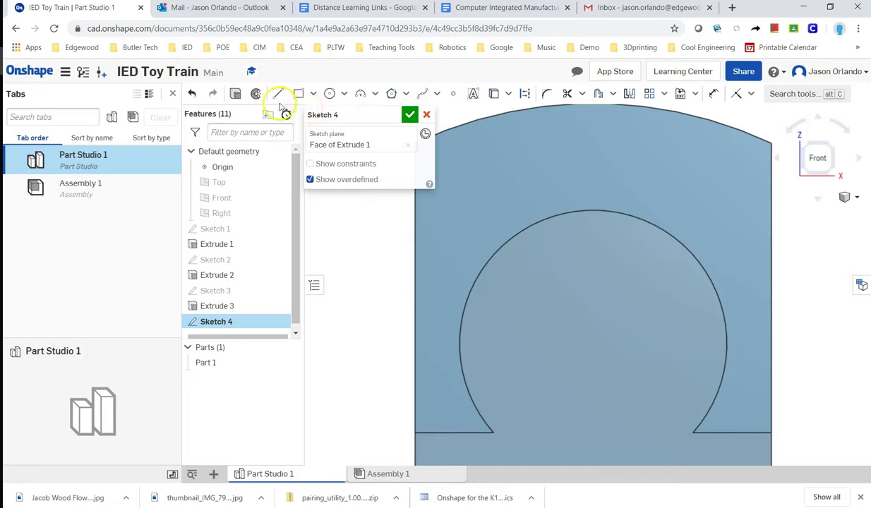
click(454, 96)
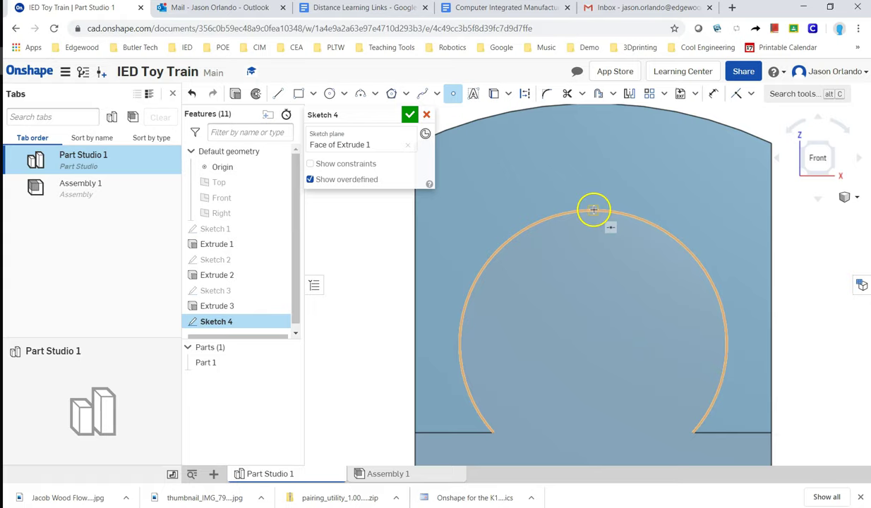
click(593, 209)
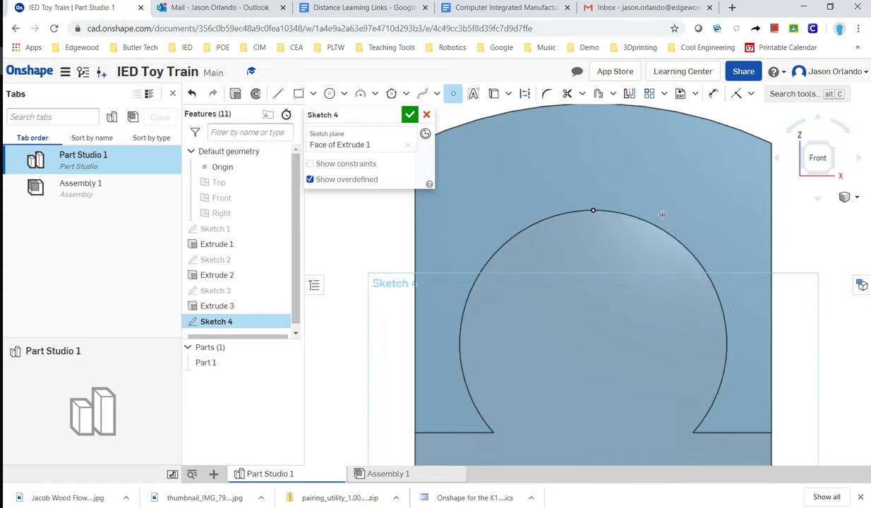
click(410, 115)
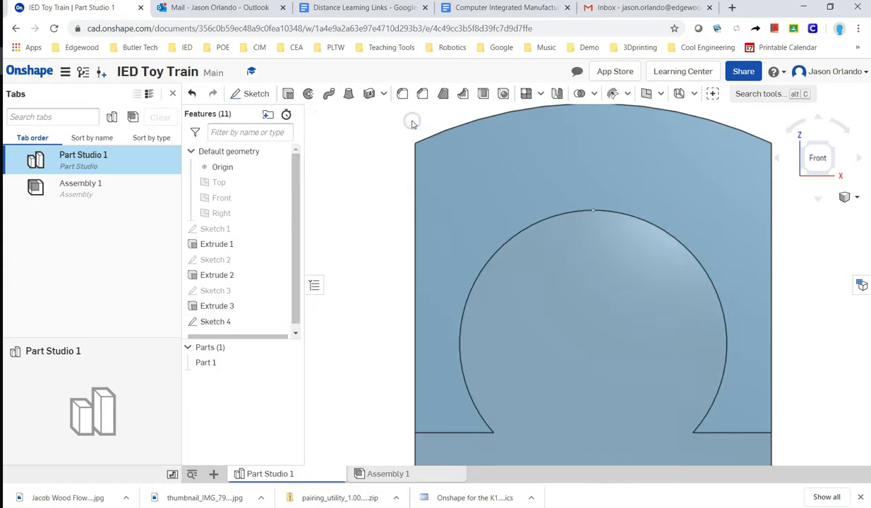
Start a new Plane feature from the isometric view, browse its plane types and open the Plane help article.
click(800, 143)
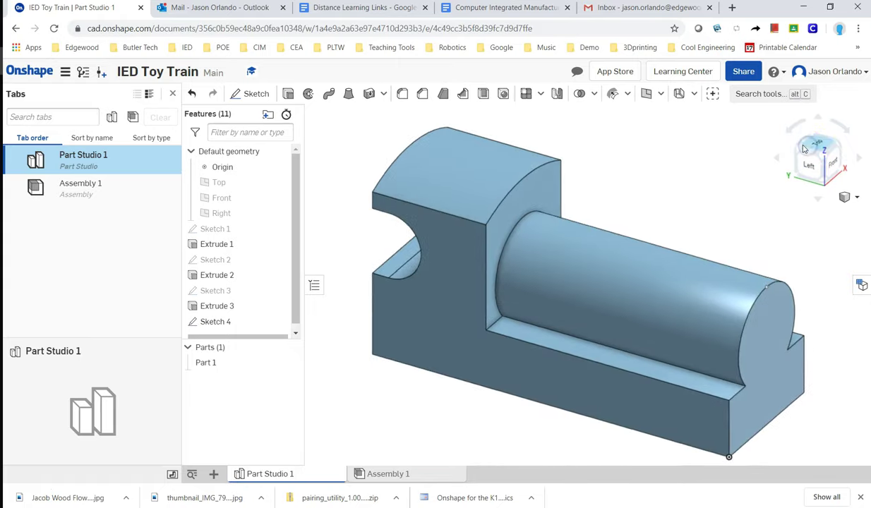
scroll(770, 329, up, 5)
scroll(773, 303, down, 2)
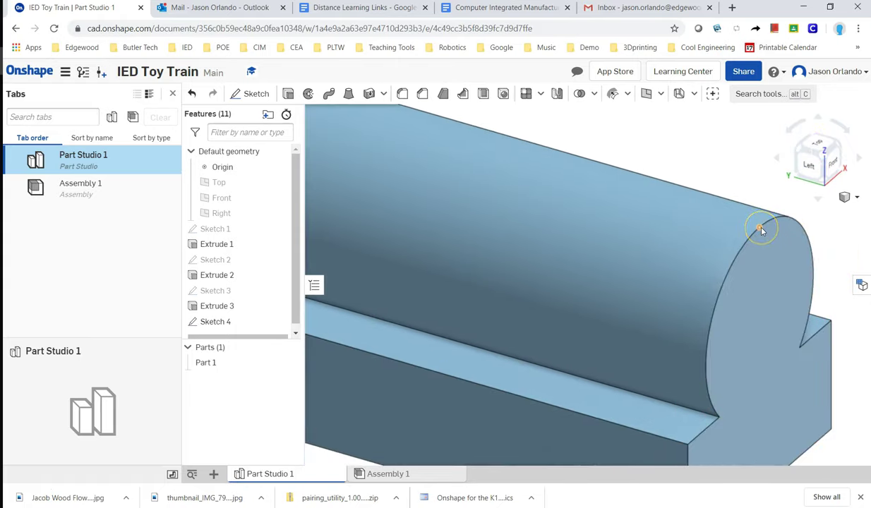
scroll(761, 230, down, 2)
scroll(709, 219, down, 1)
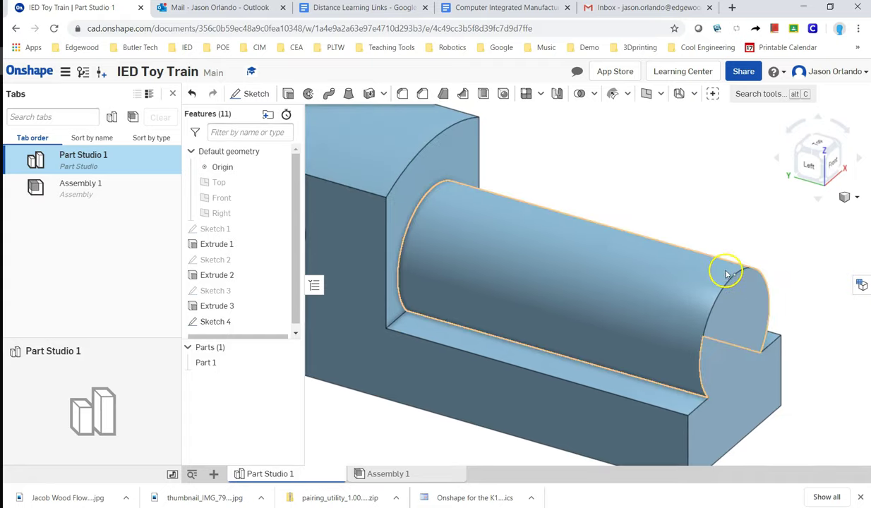
click(646, 93)
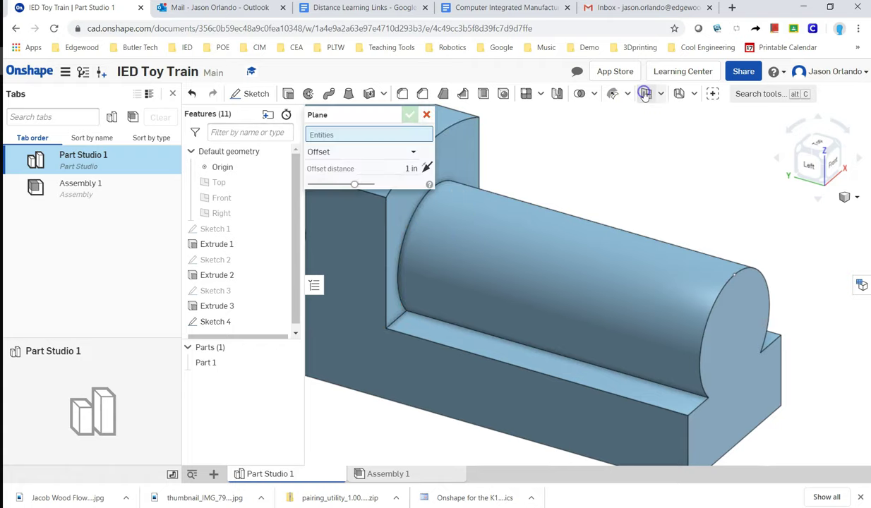
click(417, 151)
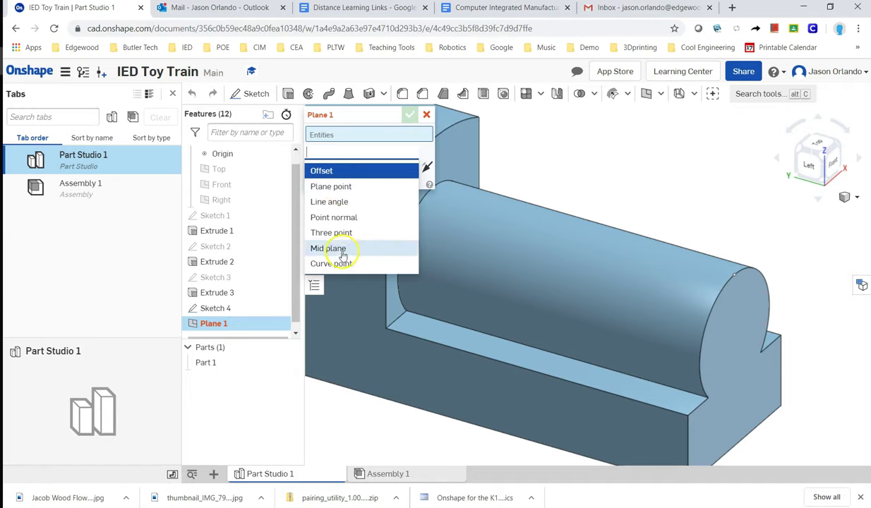
click(430, 187)
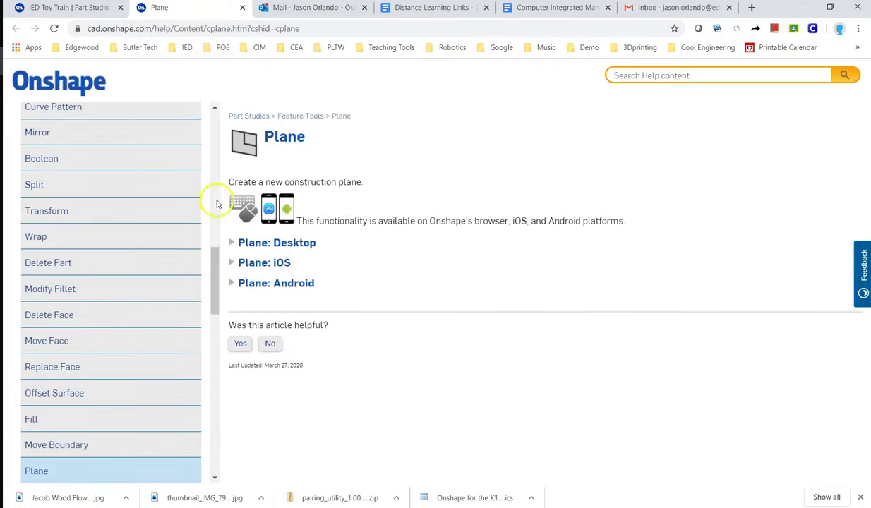
Expand 'Plane: Desktop' and 'Plane Point' to read how a point-and-parallel-plane is defined.
scroll(77, 434, down, 1)
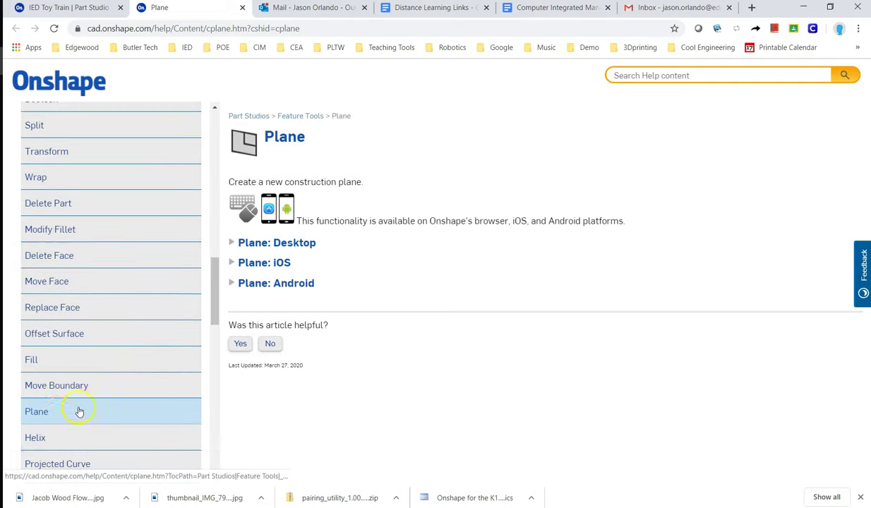
scroll(59, 417, down, 1)
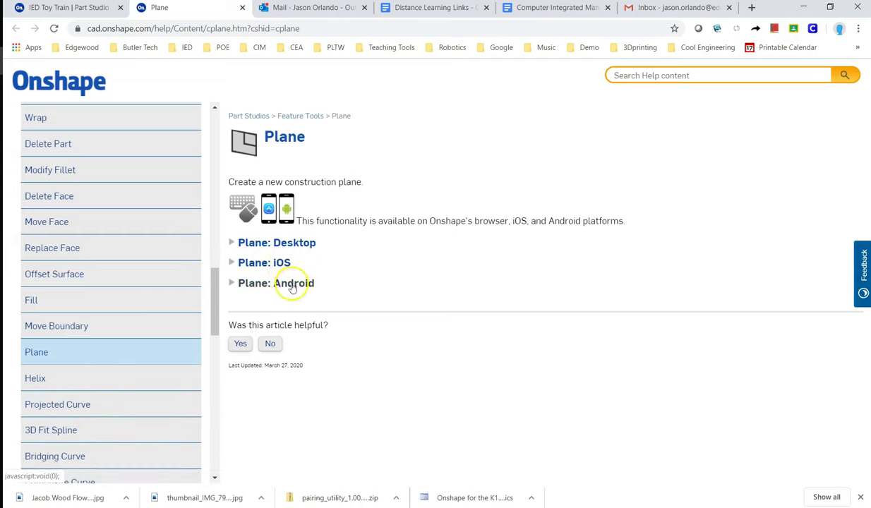
click(232, 243)
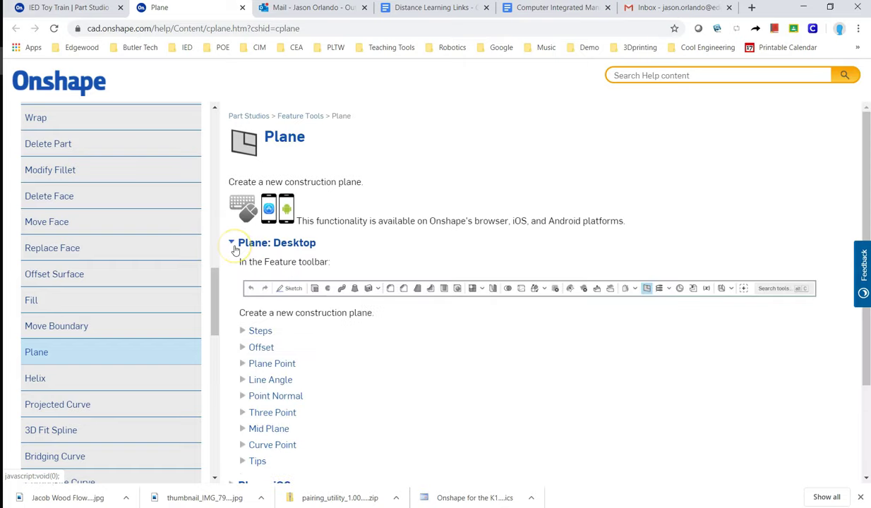
scroll(257, 261, down, 1)
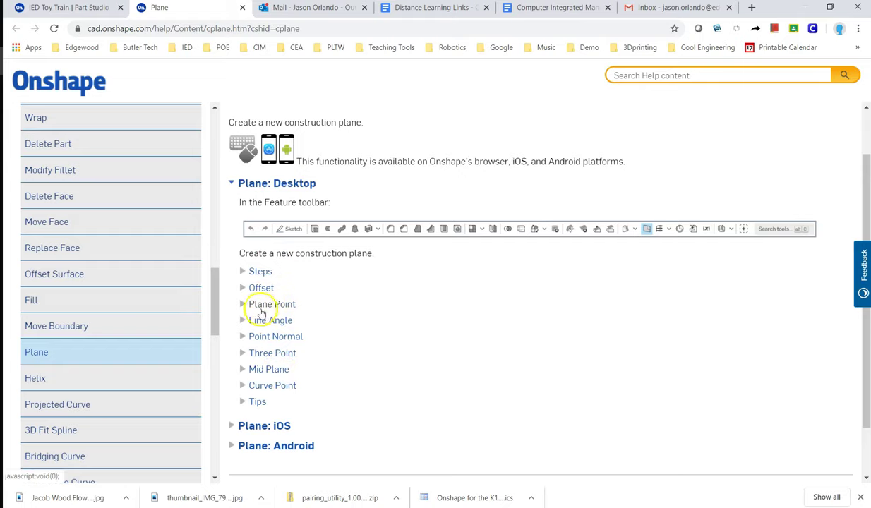
click(247, 305)
scroll(291, 288, down, 3)
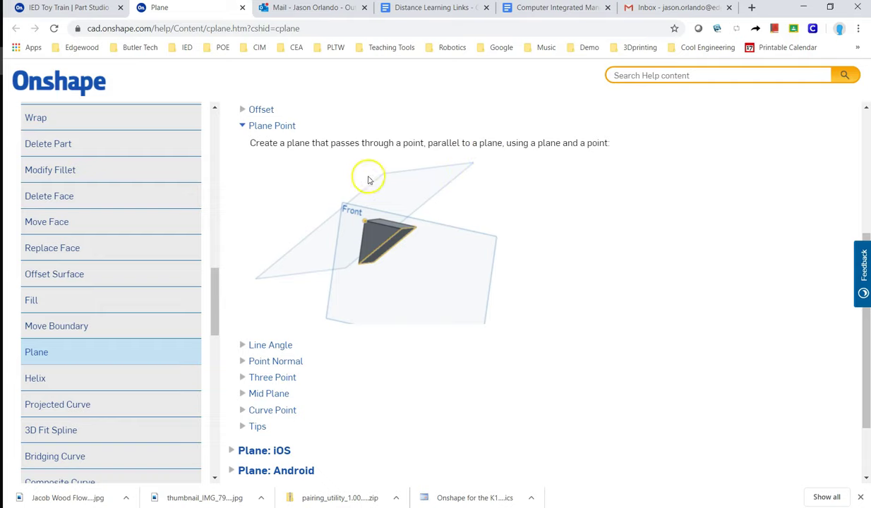
Create Plane 1 as a Plane point through the Sketch 4 vertex, parallel to the ledge face.
click(79, 10)
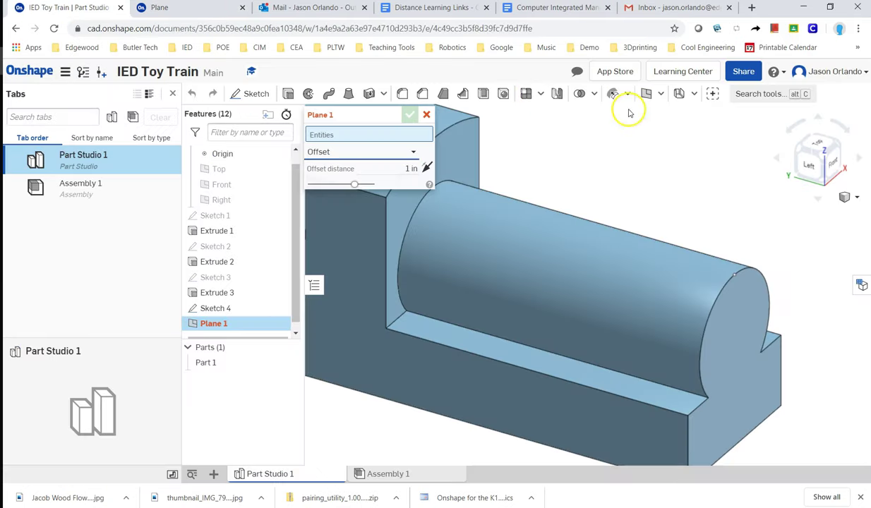
click(395, 151)
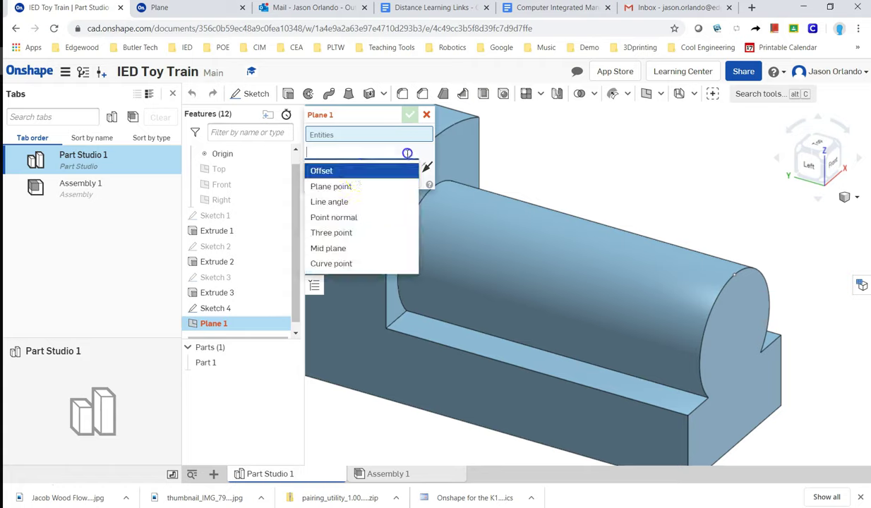
click(342, 186)
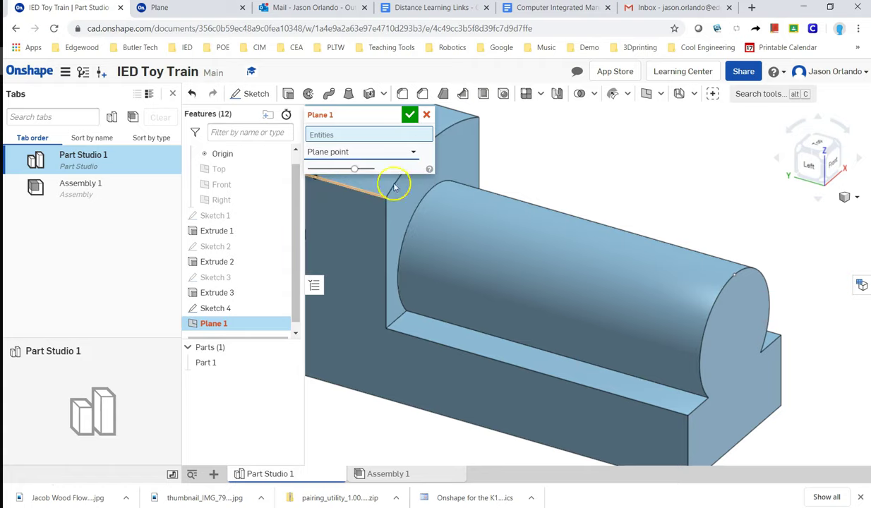
click(734, 275)
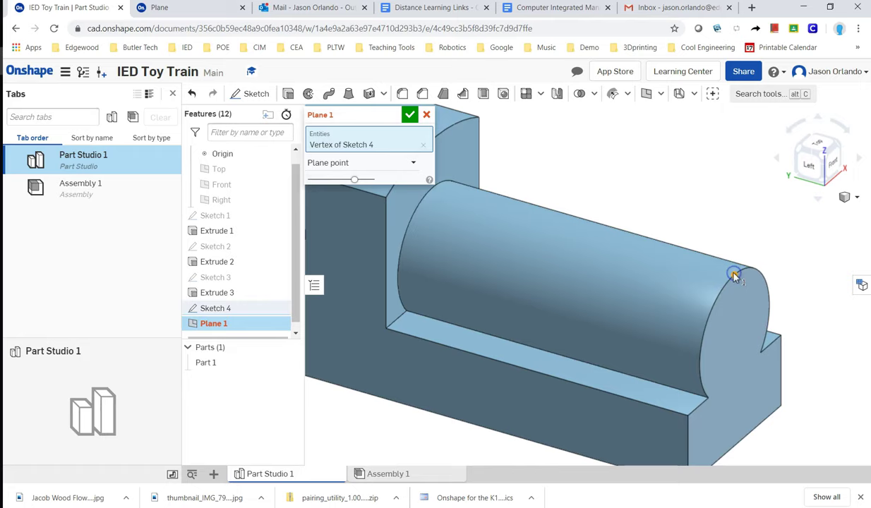
click(632, 384)
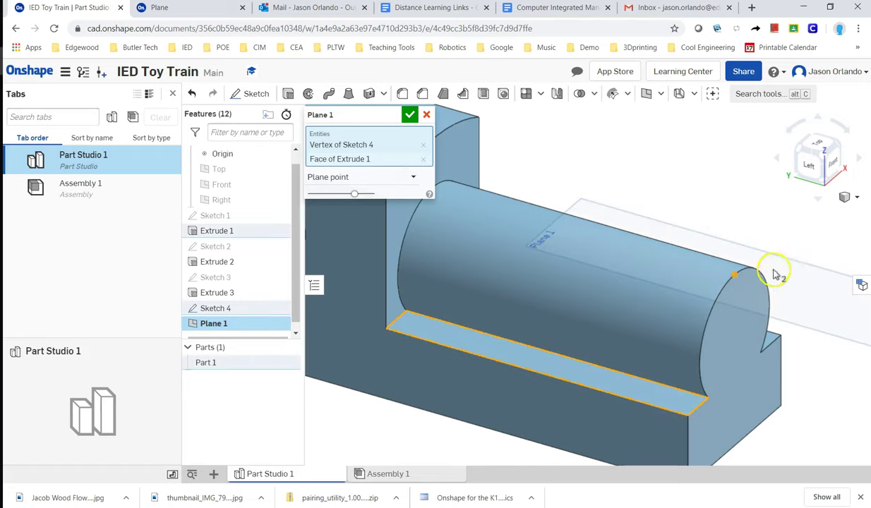
click(411, 116)
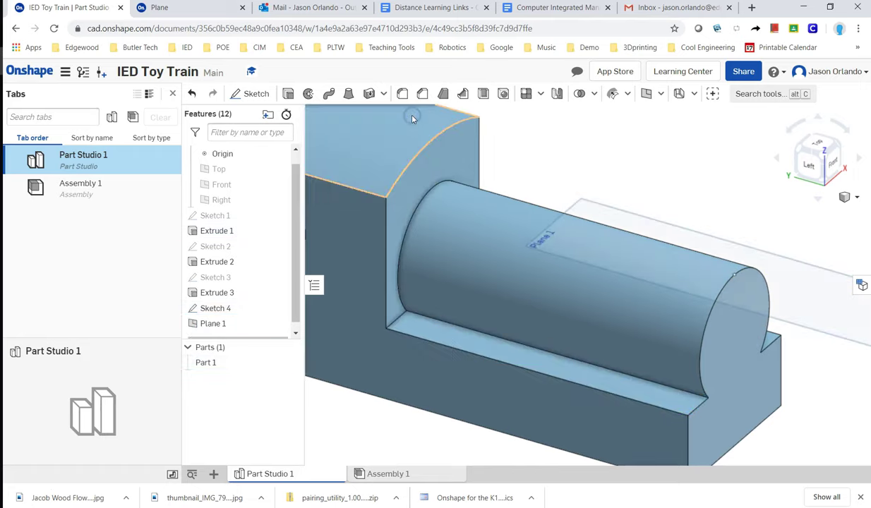
scroll(550, 171, down, 5)
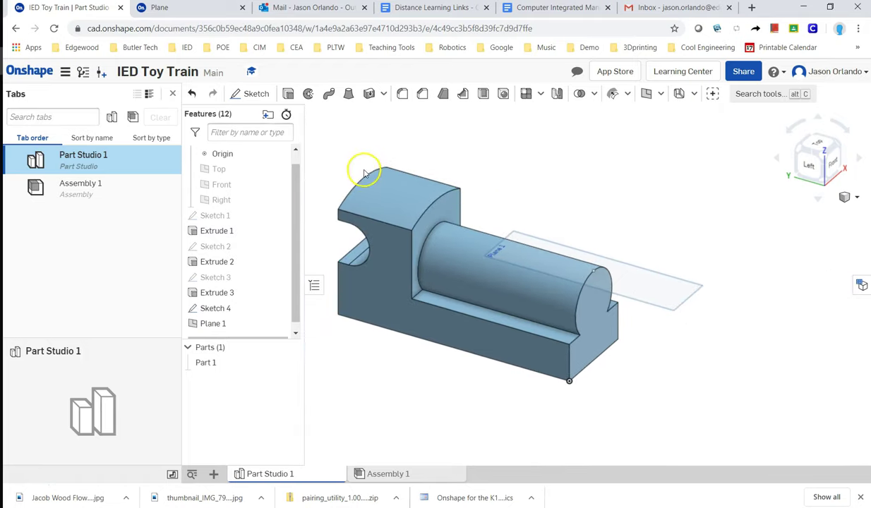
Start Sketch 5 on Plane 1, view it normal and place the hole-centre point.
click(253, 94)
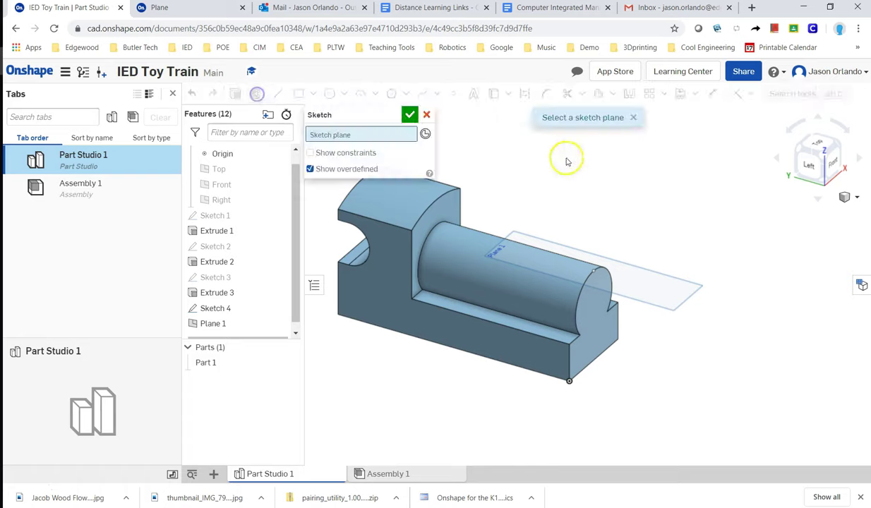
click(636, 259)
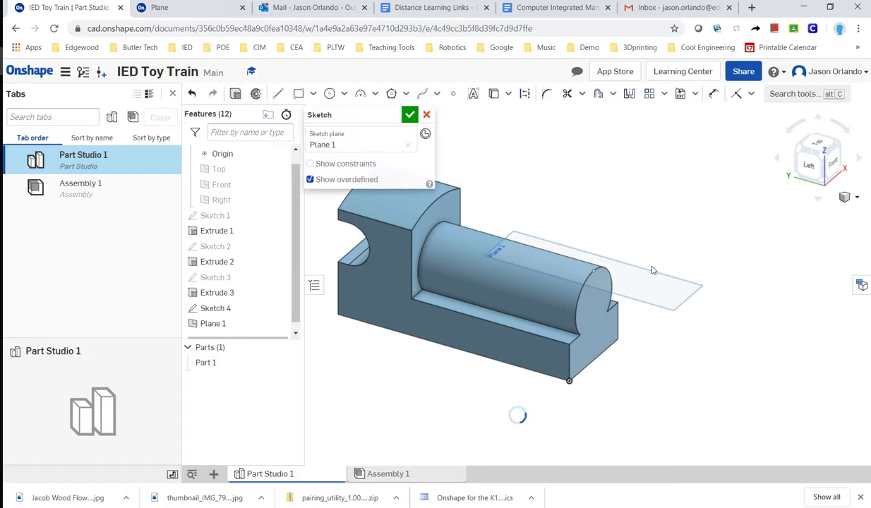
click(655, 192)
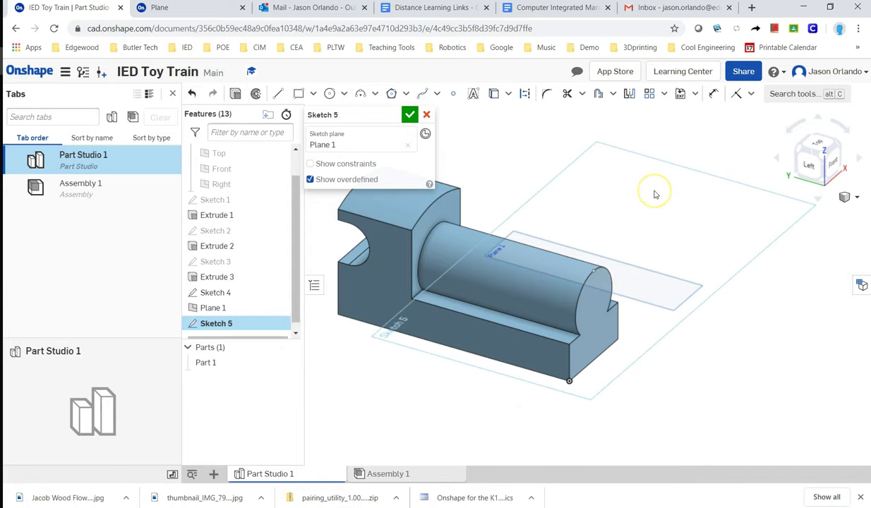
key(n)
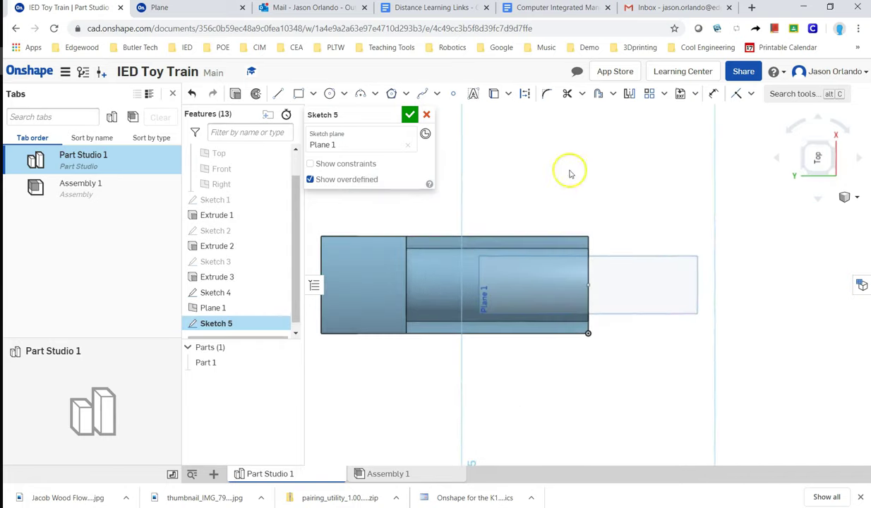
click(452, 94)
scroll(619, 286, down, 2)
scroll(616, 283, up, 4)
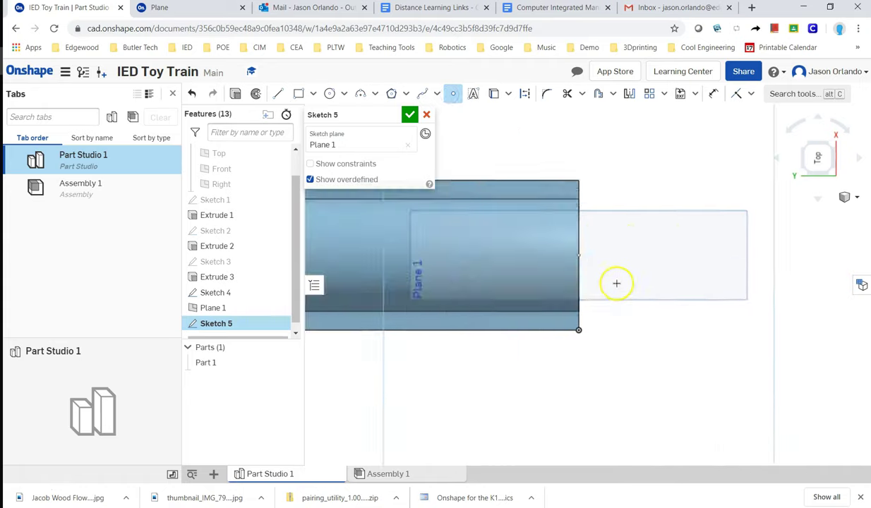
scroll(616, 283, up, 2)
scroll(596, 255, down, 1)
scroll(613, 237, up, 2)
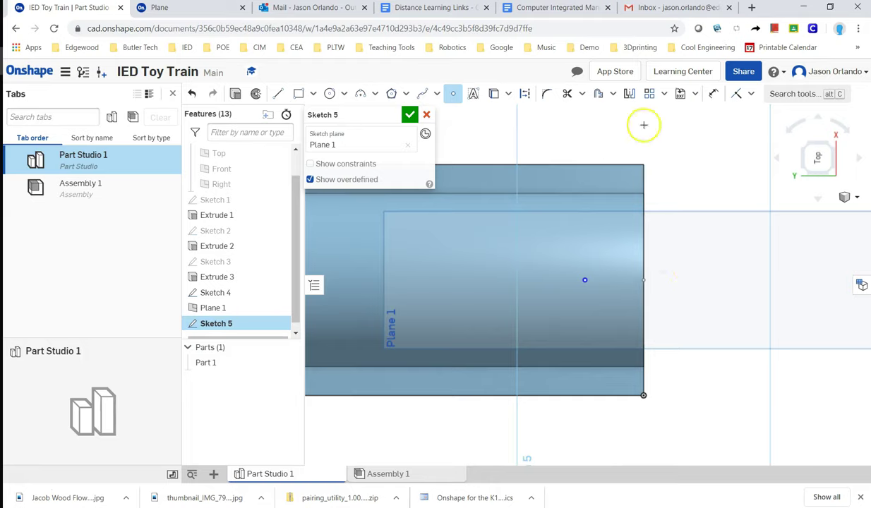
Dimension the point 0.875 in from the cylinder's end edge, checking the drawing for the value.
click(711, 94)
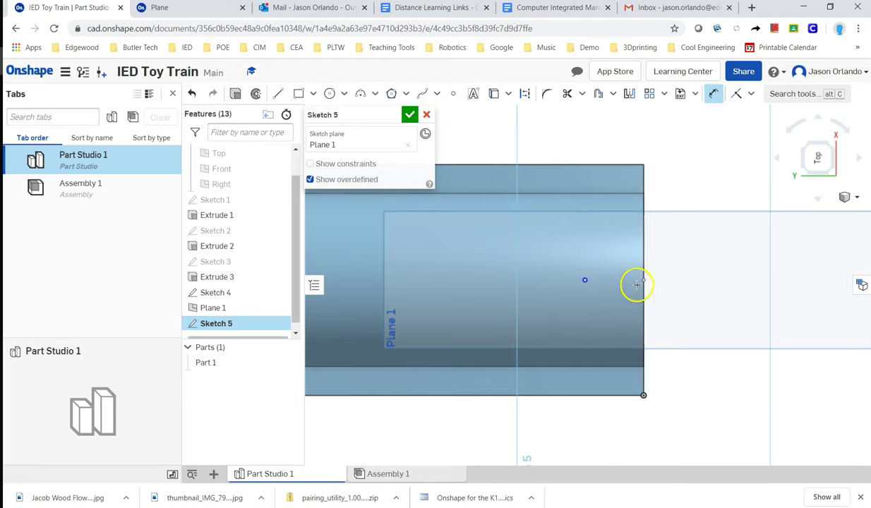
click(643, 282)
click(586, 281)
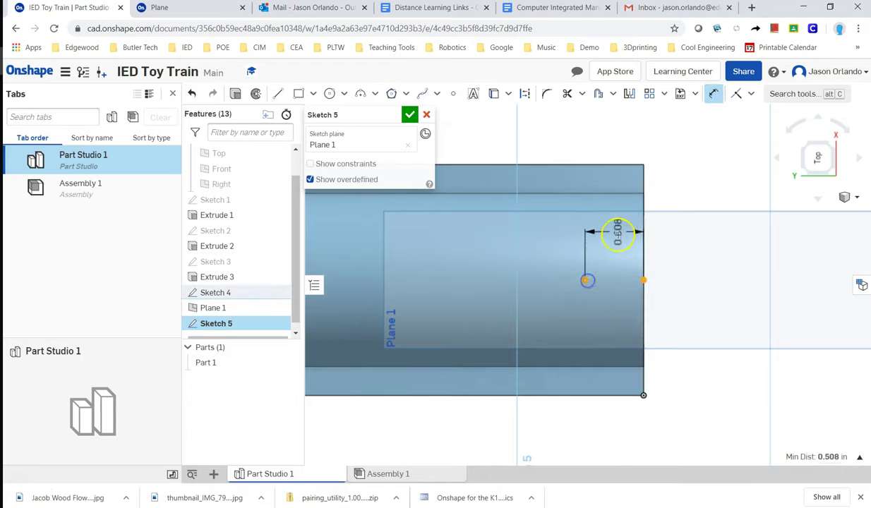
click(618, 240)
key(alt+Tab)
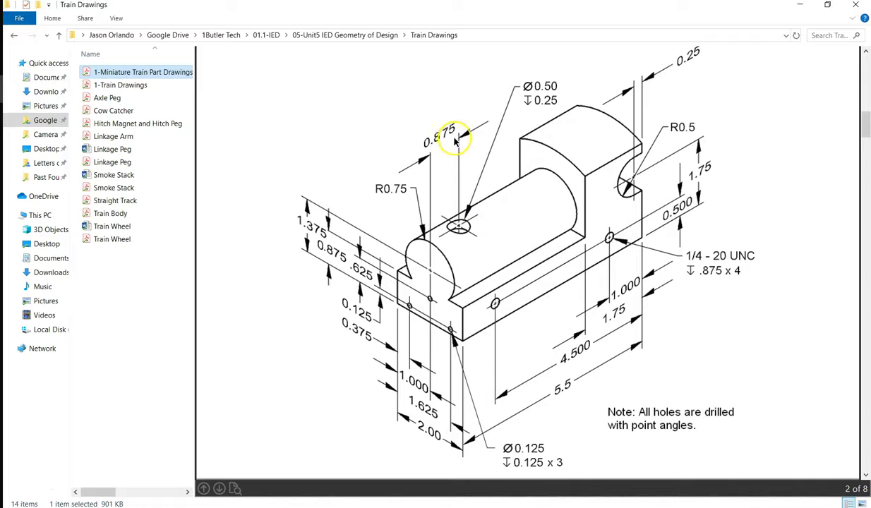
key(alt+Tab)
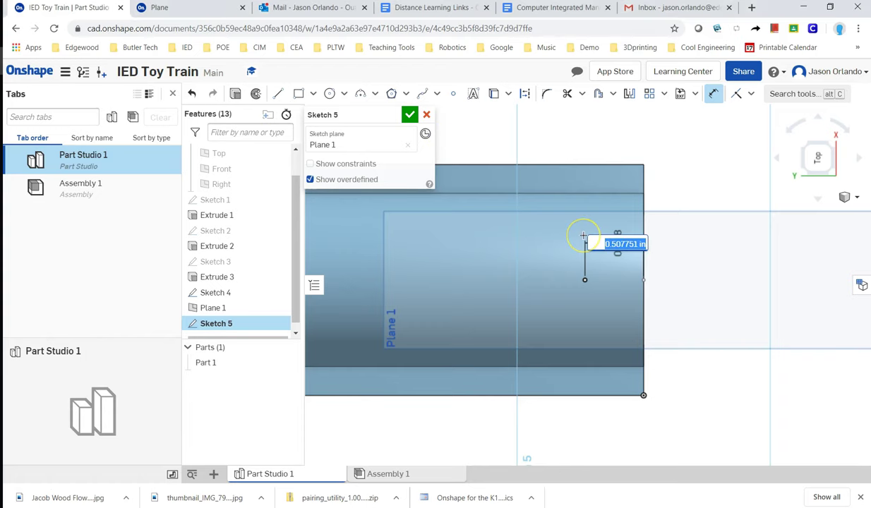
text(0)
text(.875)
key(Return)
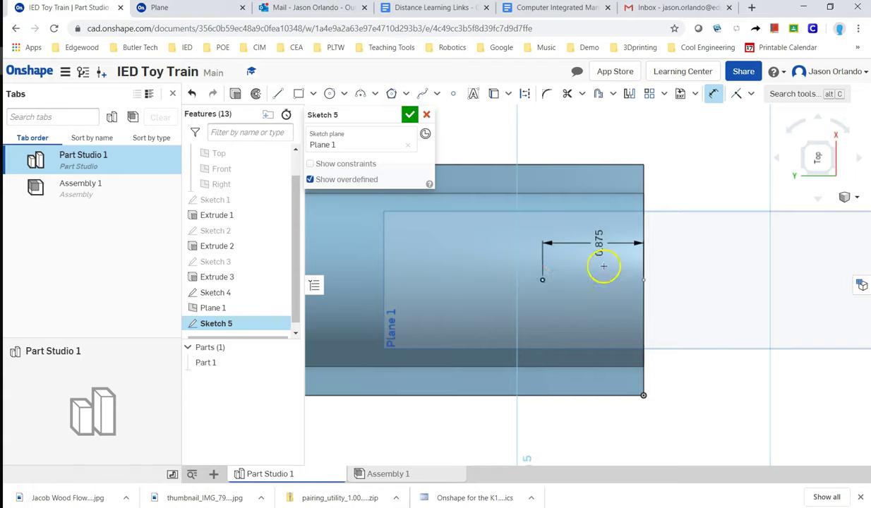
Finish Sketch 5, switch to isometric view, and hide Plane 1 and Sketch 4.
click(409, 114)
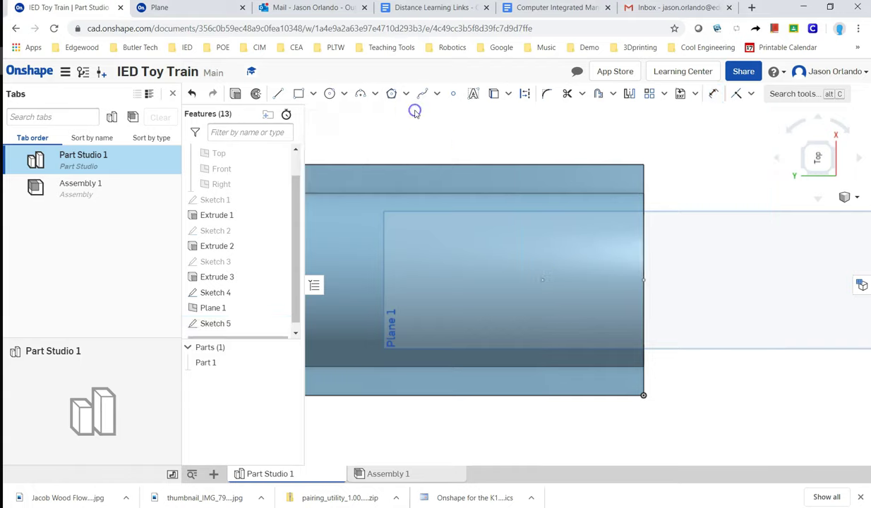
click(836, 172)
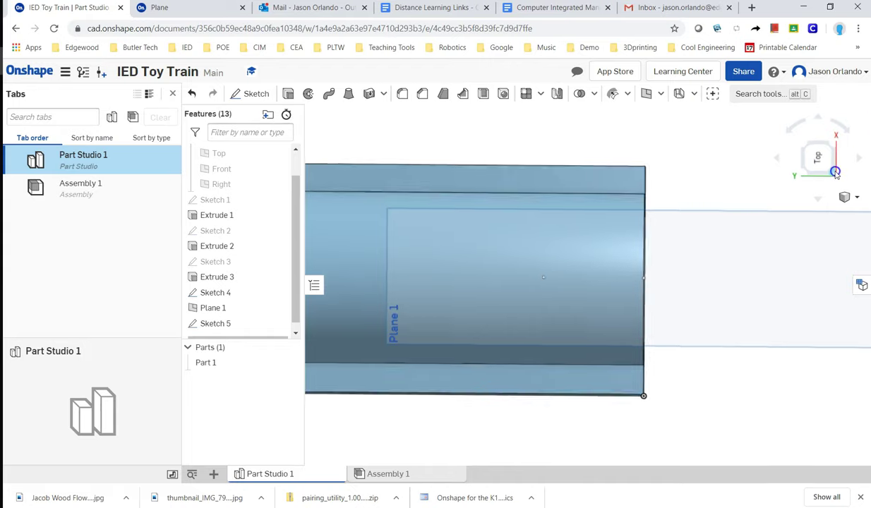
click(653, 181)
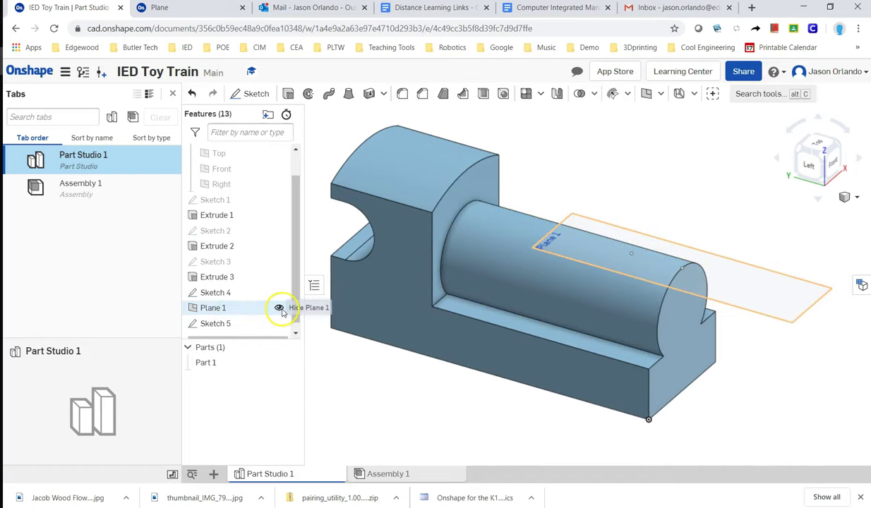
click(279, 310)
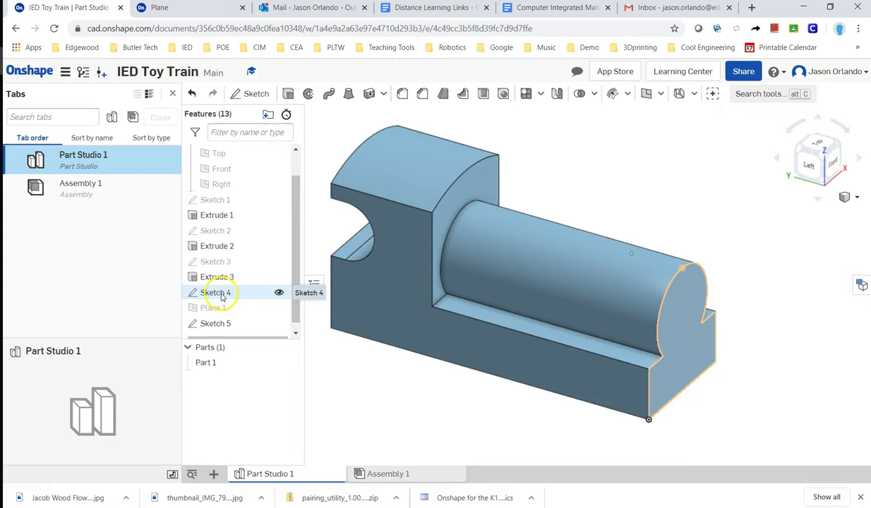
click(280, 293)
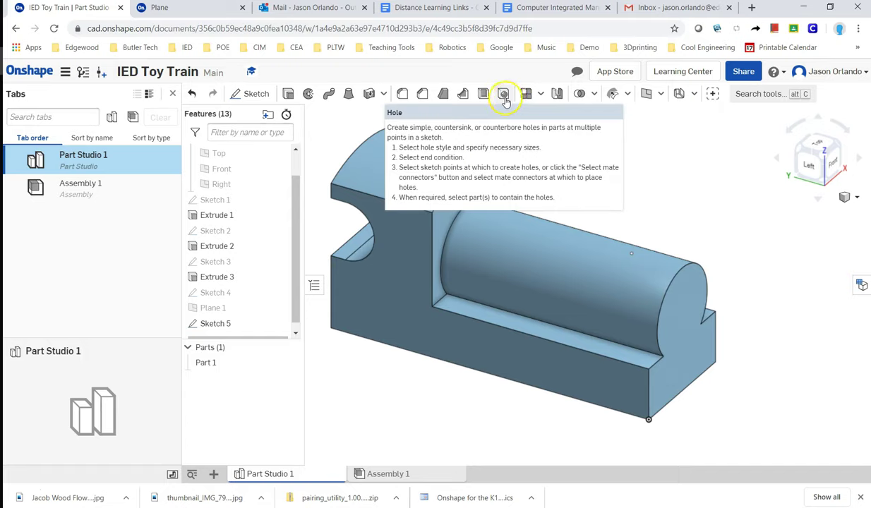
Add a Simple Blind hole, 0.5 in diameter and 0.25 in deep, at the Sketch 5 point.
click(503, 94)
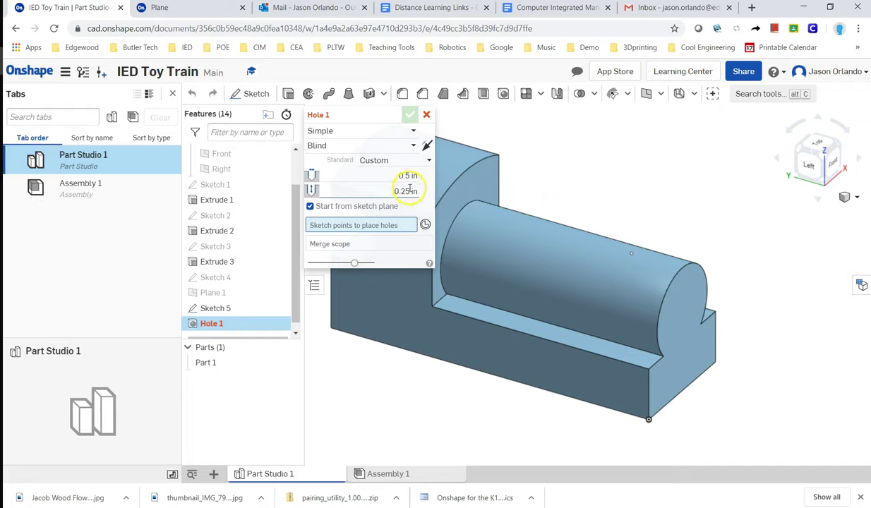
click(632, 255)
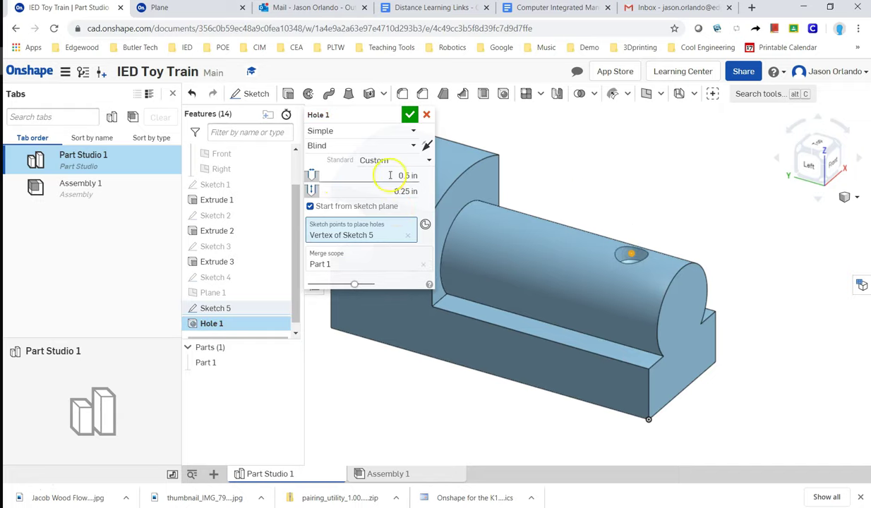
click(411, 115)
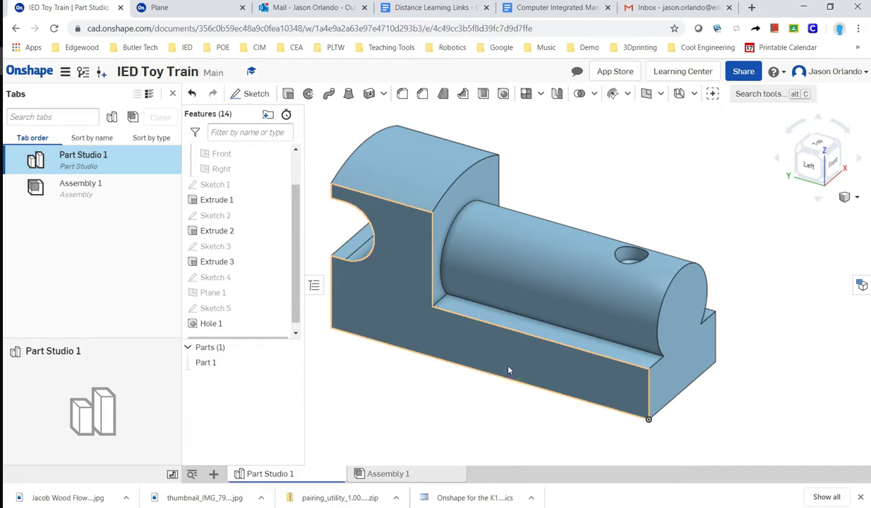
Start Sketch 6 on the body's front face and place a hole-centre point.
click(456, 437)
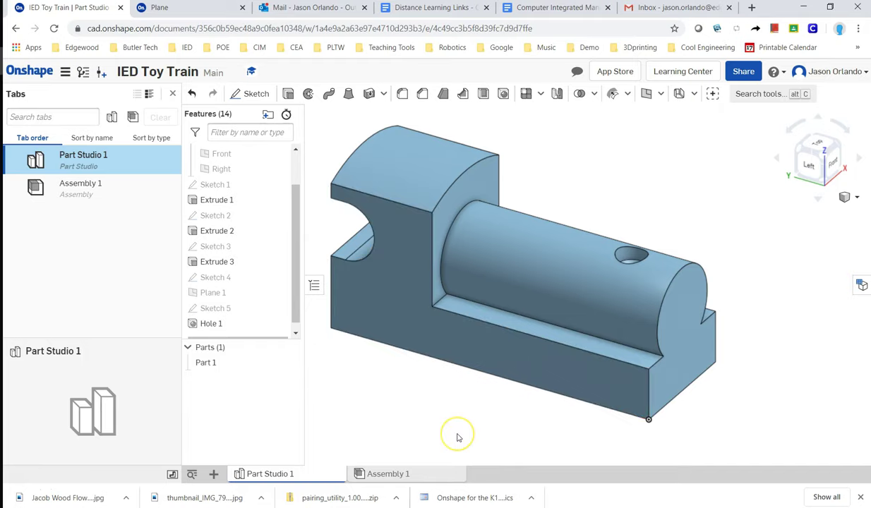
drag(373, 370, 350, 373)
right_drag(597, 130, 607, 138)
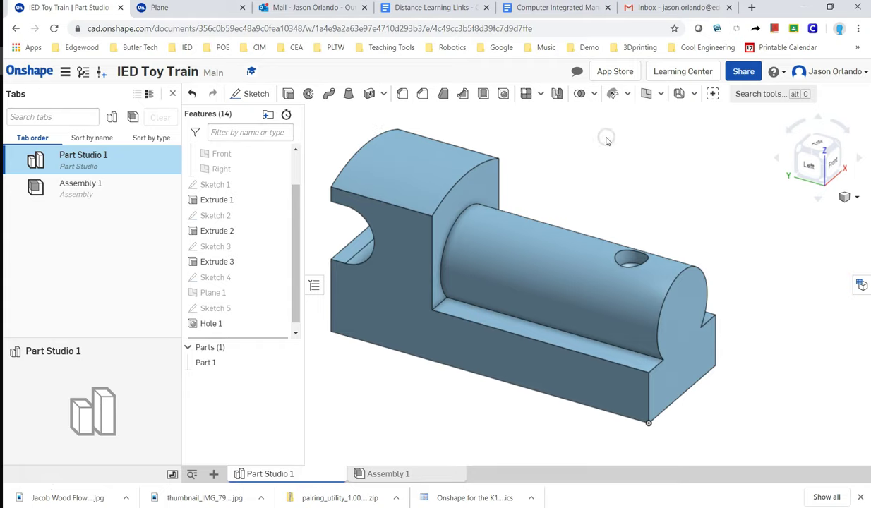
click(250, 94)
click(475, 343)
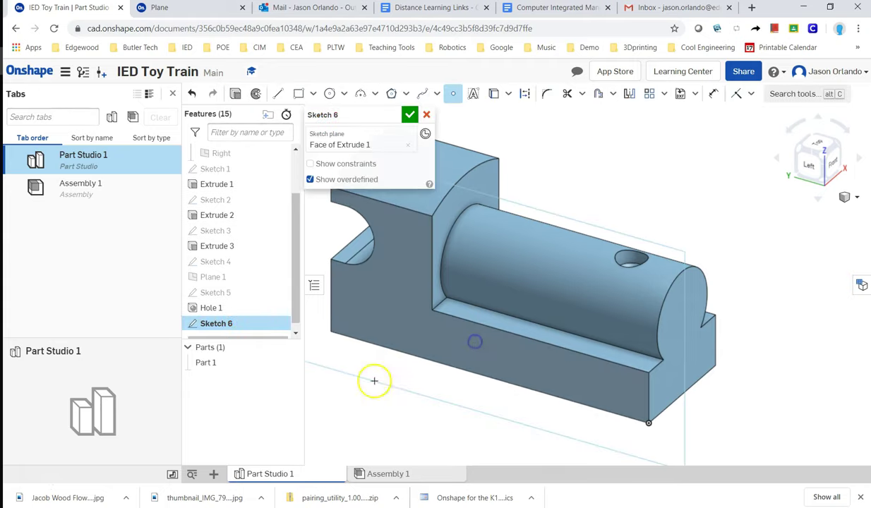
key(alt+Tab)
Dimension the Sketch 6 points 1 in from the end corner and left edge, then finish it.
key(alt+Tab)
click(714, 93)
click(587, 379)
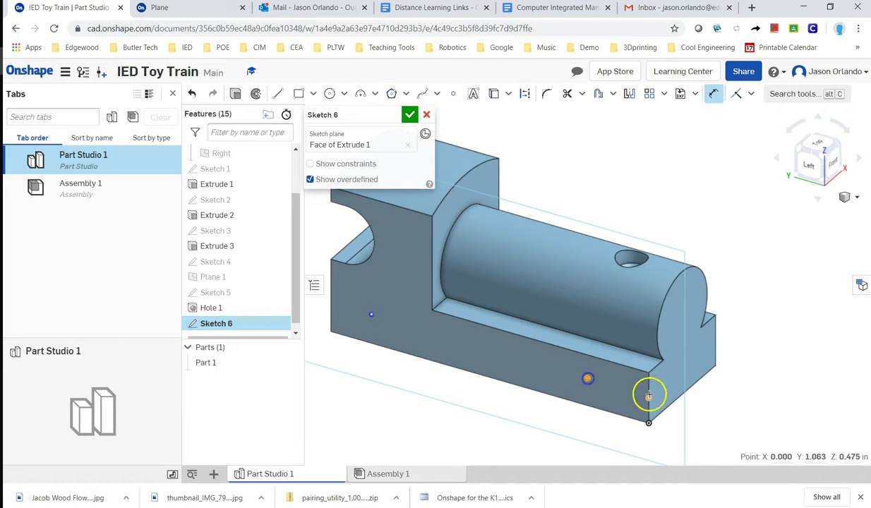
click(648, 397)
key(alt+Tab)
key(alt+Tab)
text(1)
key(Return)
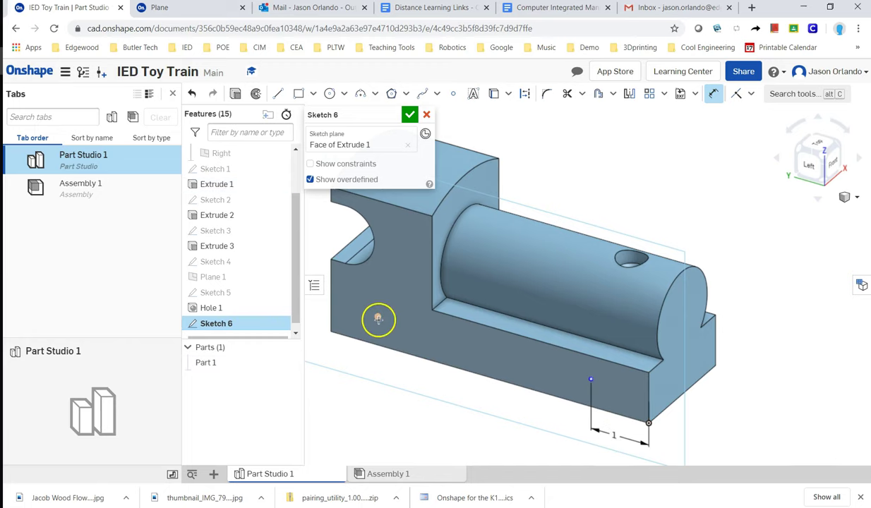
click(342, 351)
text(1)
key(Return)
click(410, 114)
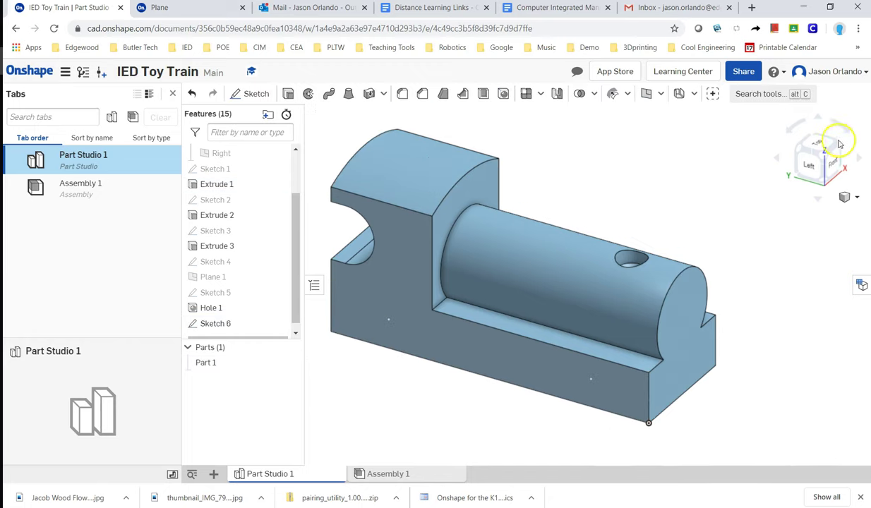
Start Sketch 7 on the back face with a point dimensioned 1 in from the lower corner.
click(835, 140)
key(shift+s)
click(638, 368)
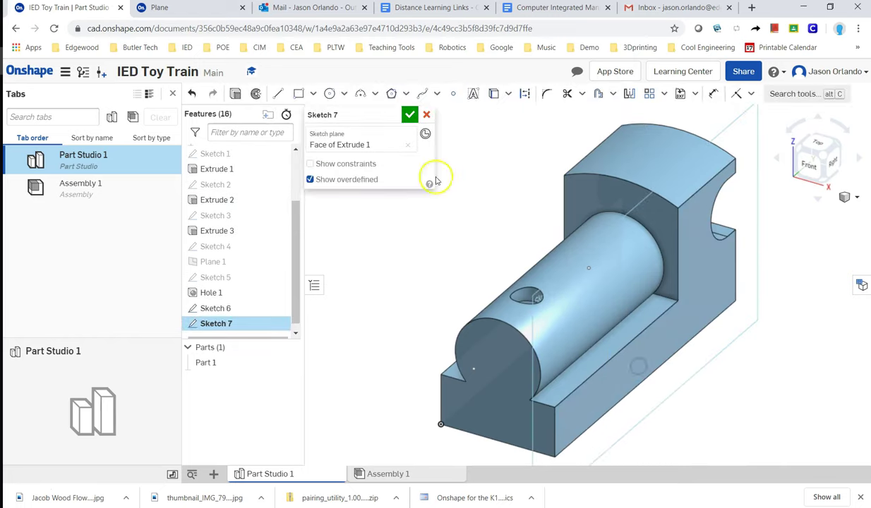
click(713, 93)
click(583, 442)
scroll(565, 396, up, 3)
text(1)
scroll(719, 227, down, 2)
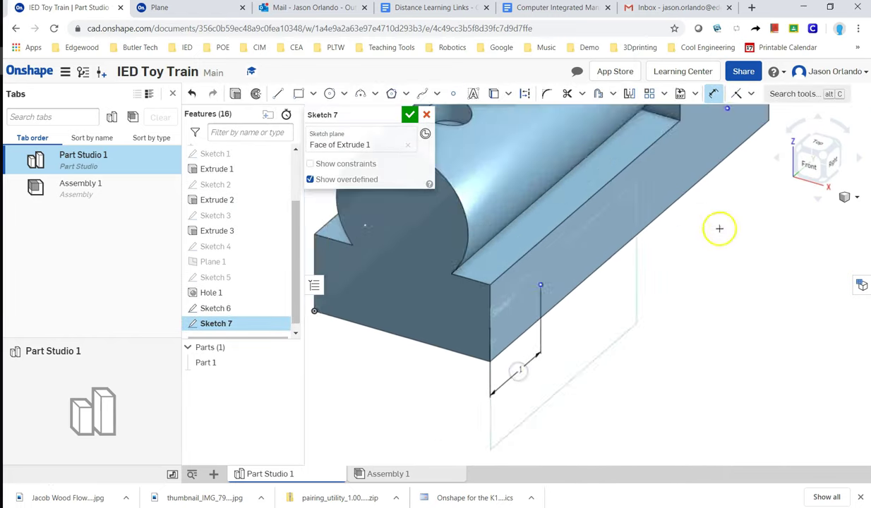
click(665, 176)
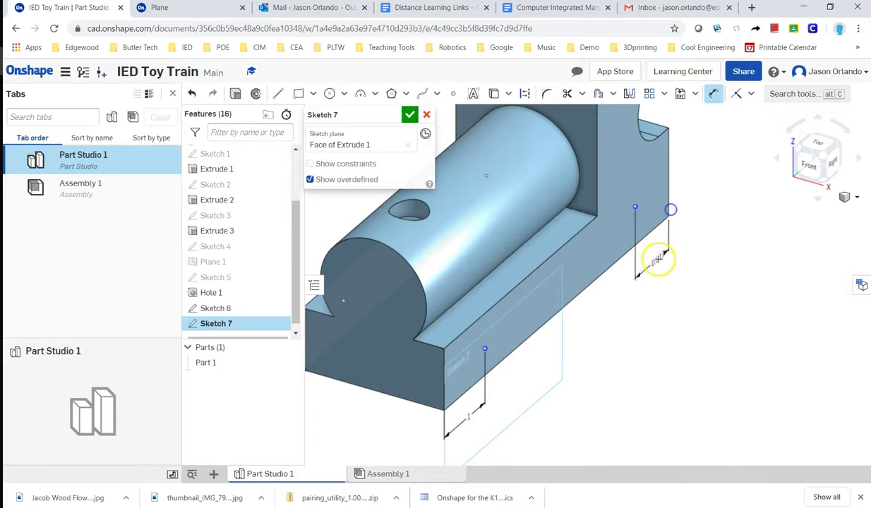
Dimension the upper Sketch 7 point from the edge and finish Sketch 7.
key(alt+Tab)
key(alt+Tab)
click(699, 185)
click(751, 93)
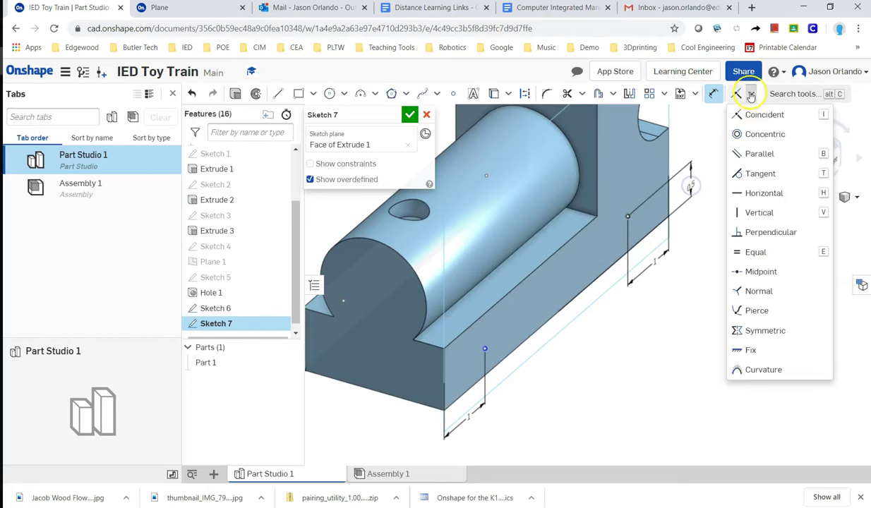
click(410, 114)
Re-edit Sketch 6's dimensions, then begin a hole and check the drawing's side hole size.
double_click(215, 308)
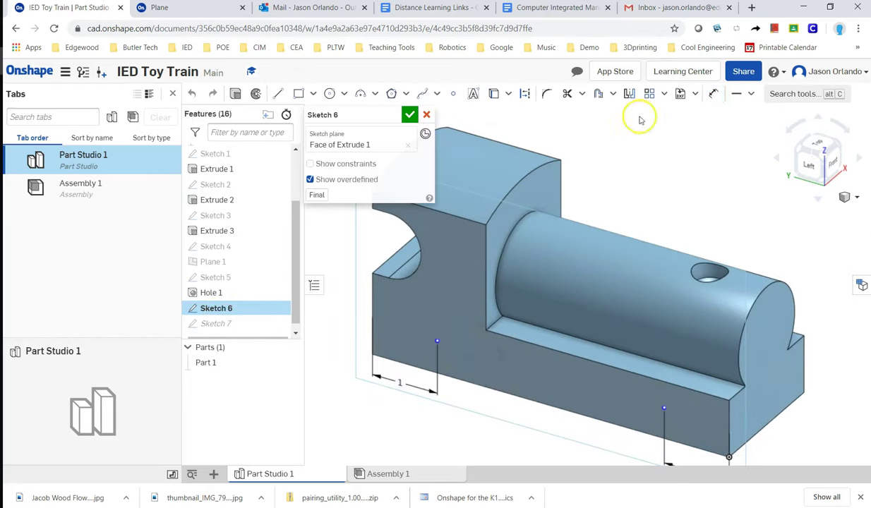
key(d)
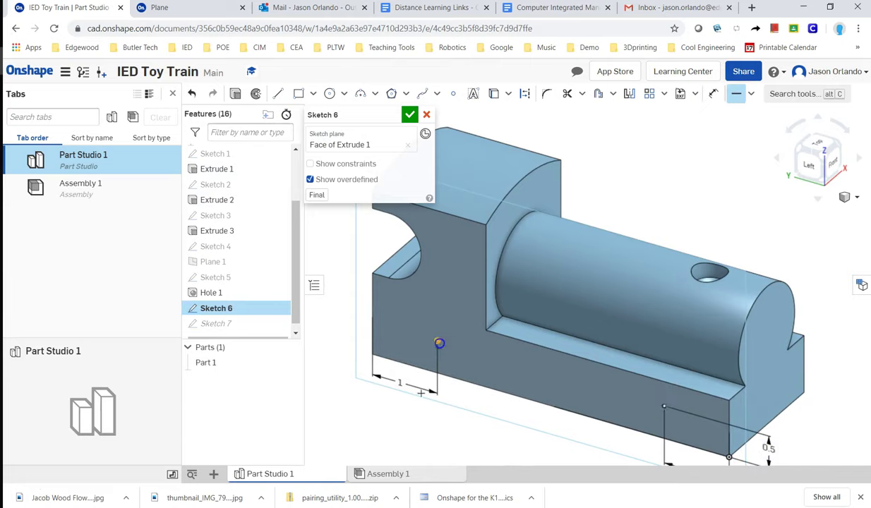
click(409, 114)
click(503, 93)
key(alt+Tab)
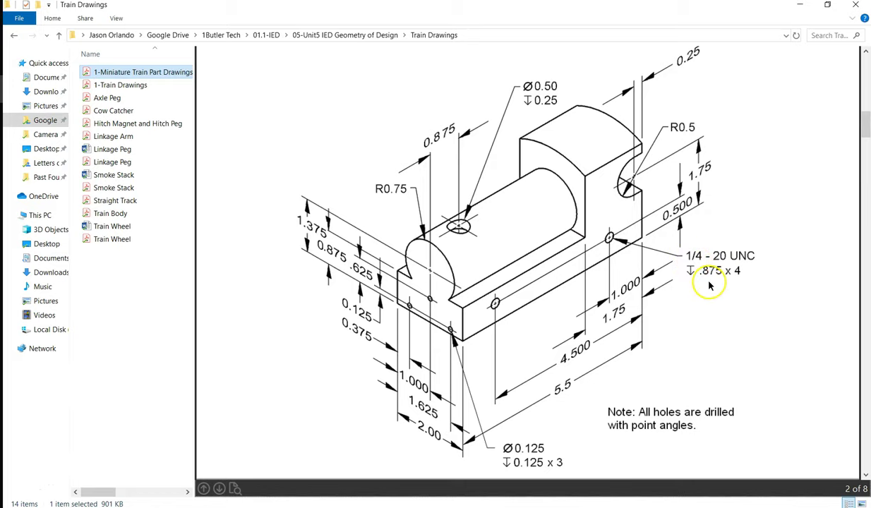
Pick the four side sketch points as hole locations with 0.25 in diameter and 0.875 in depth.
key(alt+Tab)
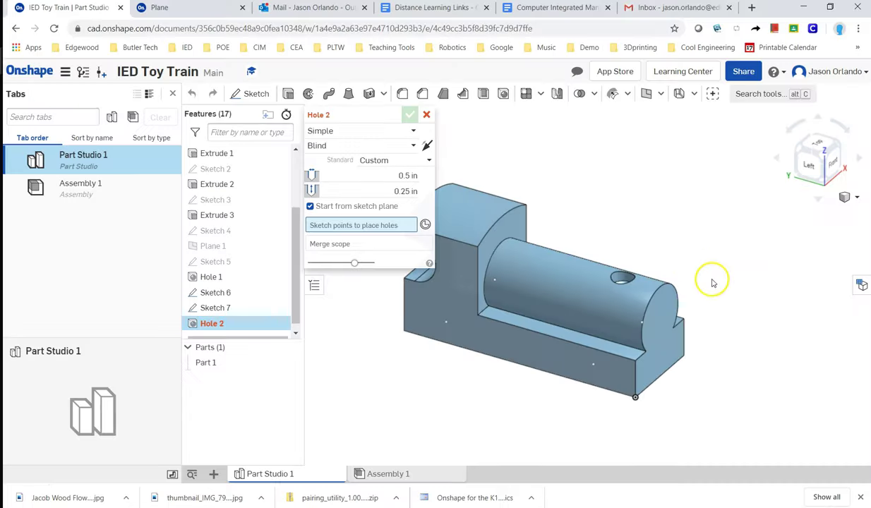
click(593, 365)
click(850, 192)
click(704, 306)
click(375, 175)
text(.25)
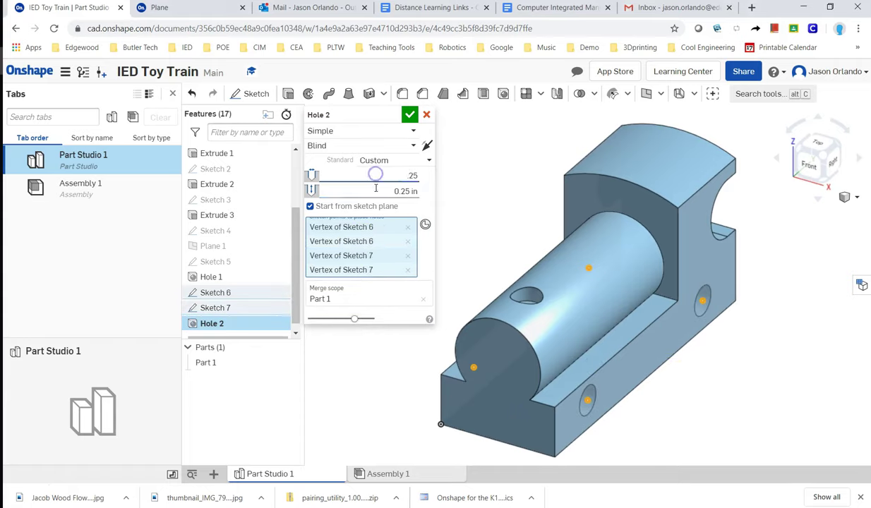
click(381, 191)
text(.875)
Set the hole standard to ANSI and the hole type to Tapped.
click(381, 160)
click(381, 191)
click(387, 200)
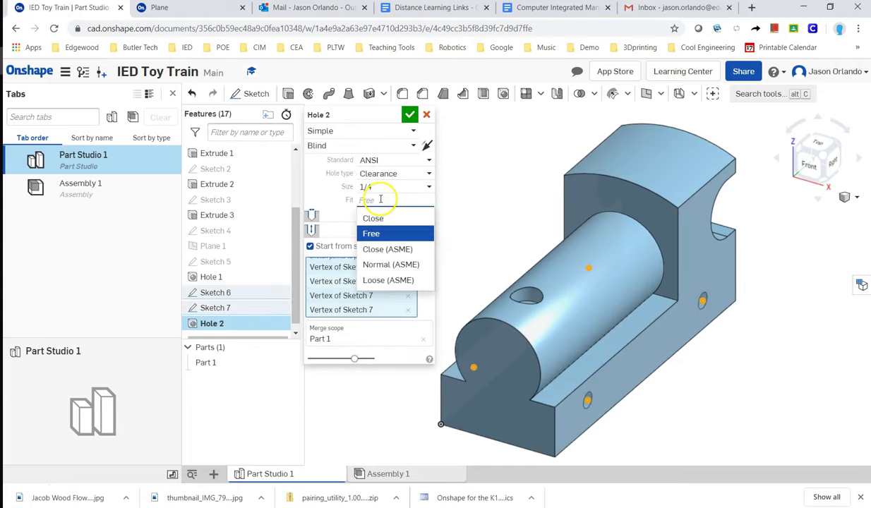
click(391, 176)
click(374, 189)
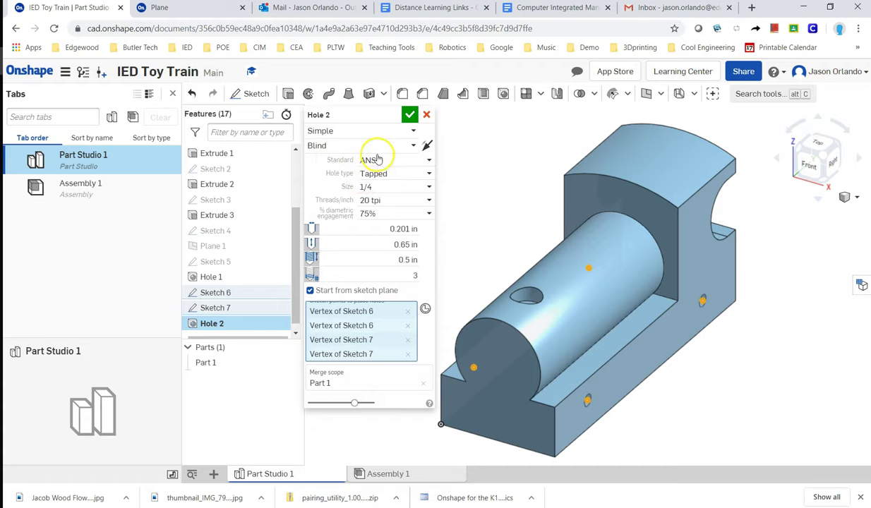
click(387, 160)
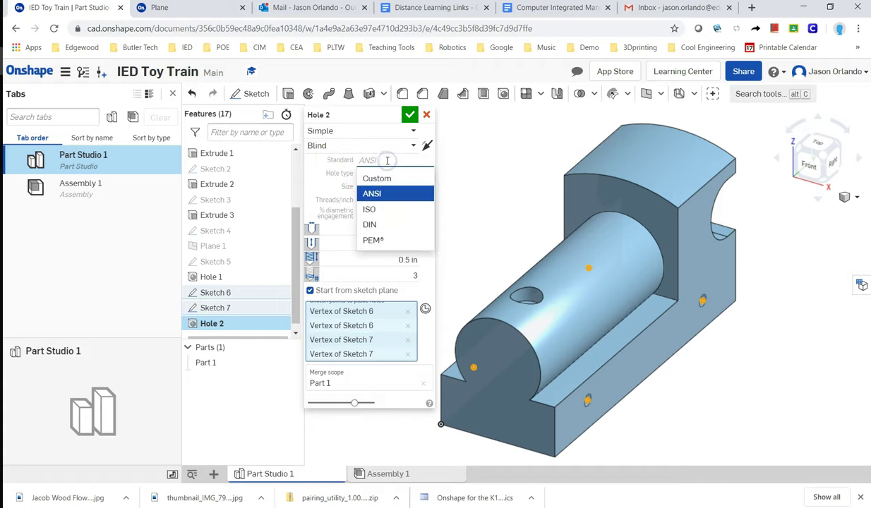
click(382, 195)
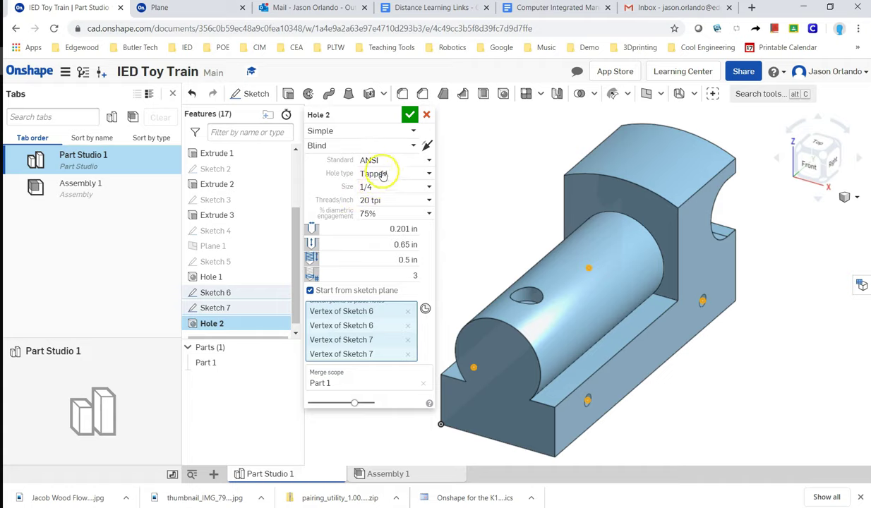
Compare against the drawing's thread callout and set the 0.875 in drill depth.
key(alt+Tab)
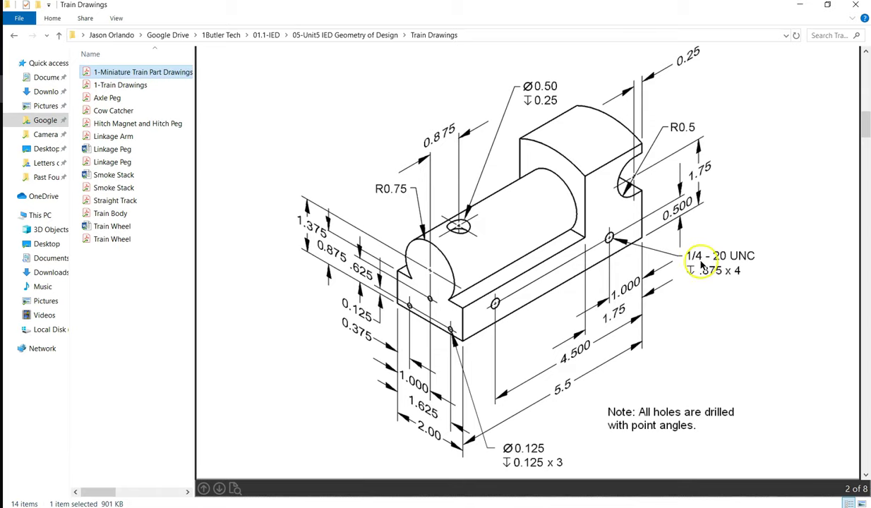
key(alt+Tab)
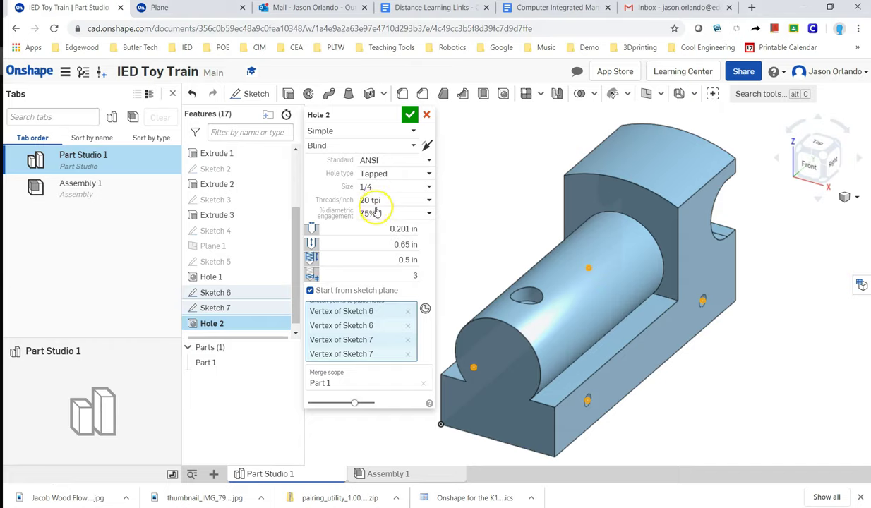
click(393, 245)
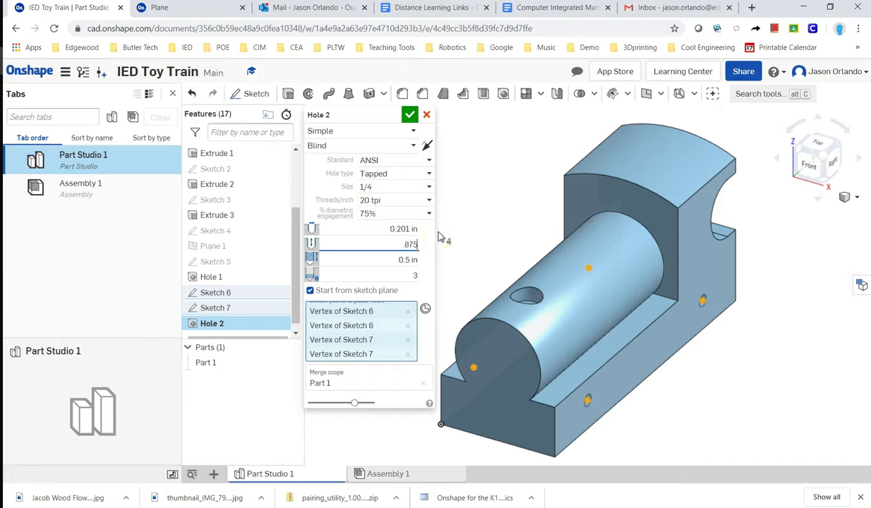
key(Tab)
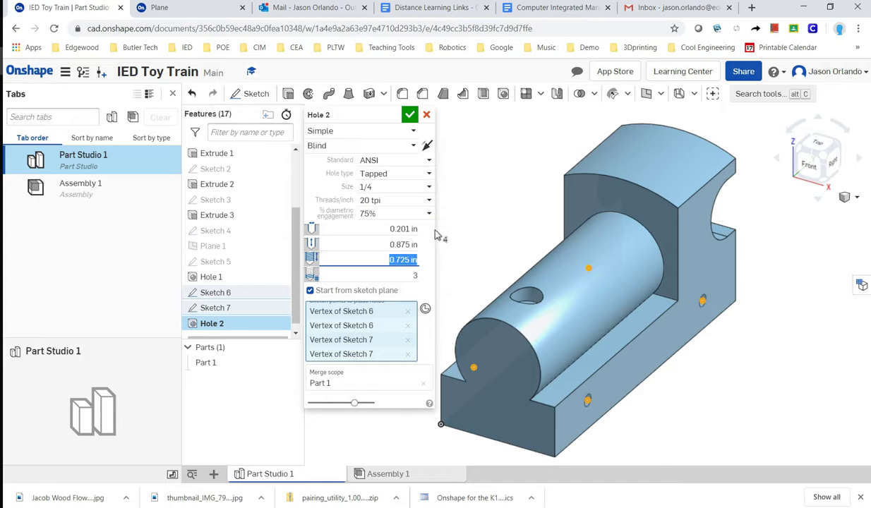
key(alt+Tab)
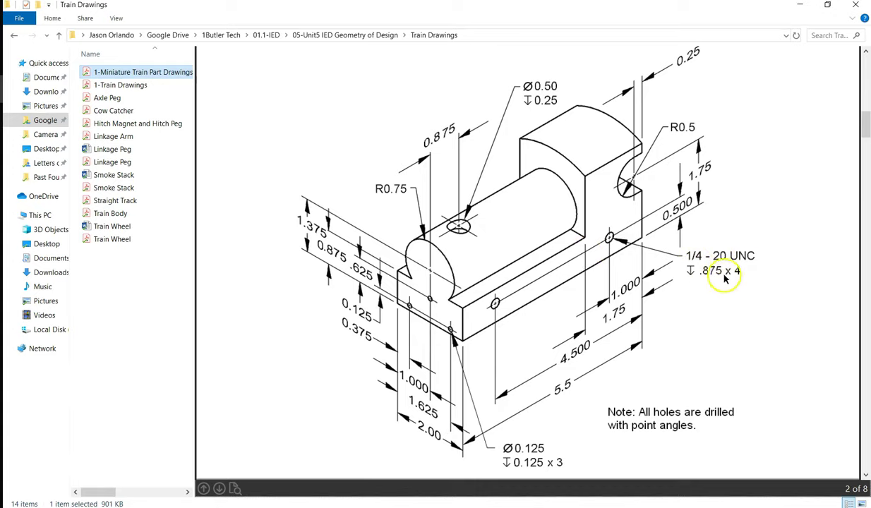
key(alt+Tab)
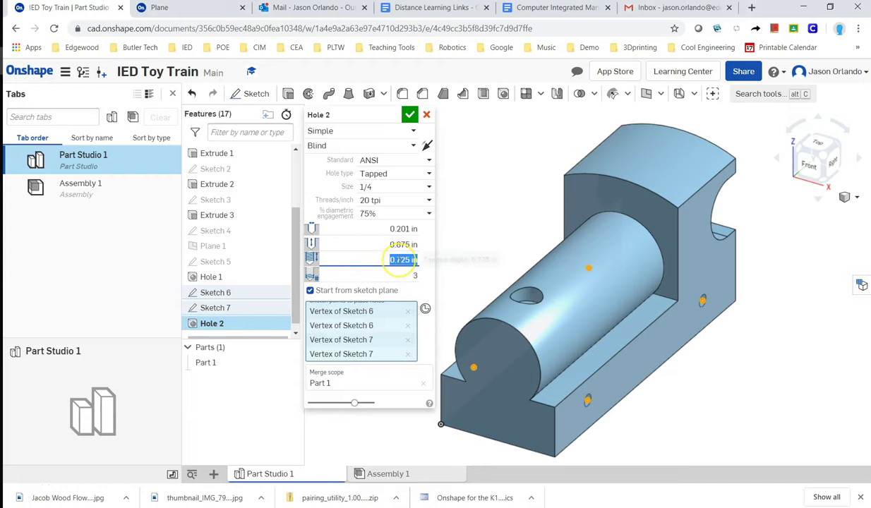
Re-enter the 0.875 in thread depth and 0.25 in diameter.
text(.875)
key(Tab)
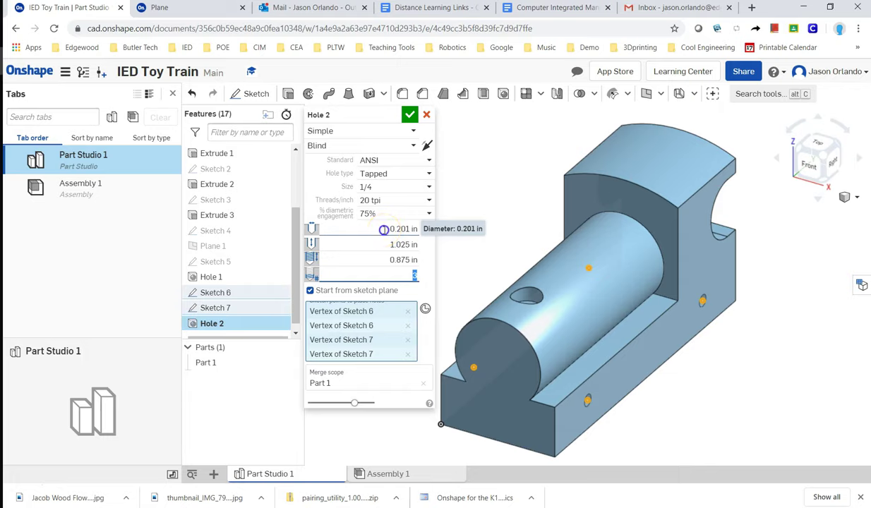
click(383, 230)
text(.25)
key(Tab)
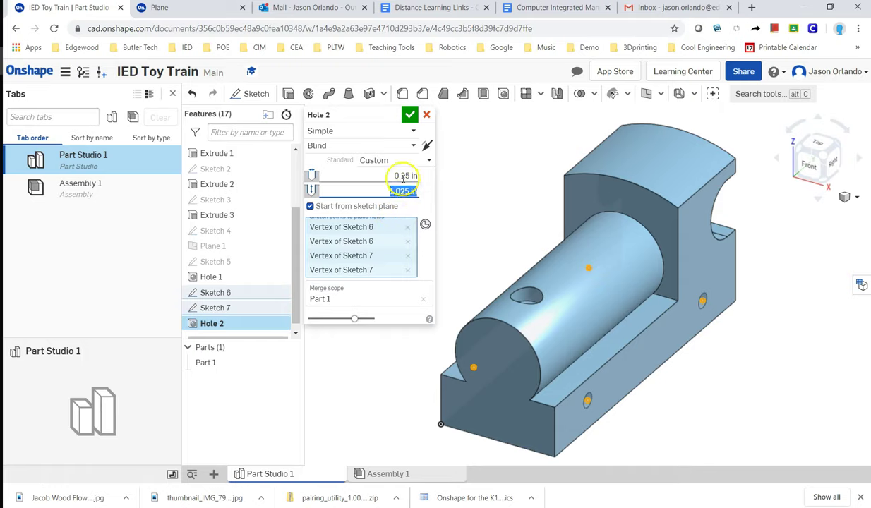
Reconfirm ANSI standard, Tapped type and 75% thread engagement, then accept Hole 2.
click(389, 159)
click(381, 194)
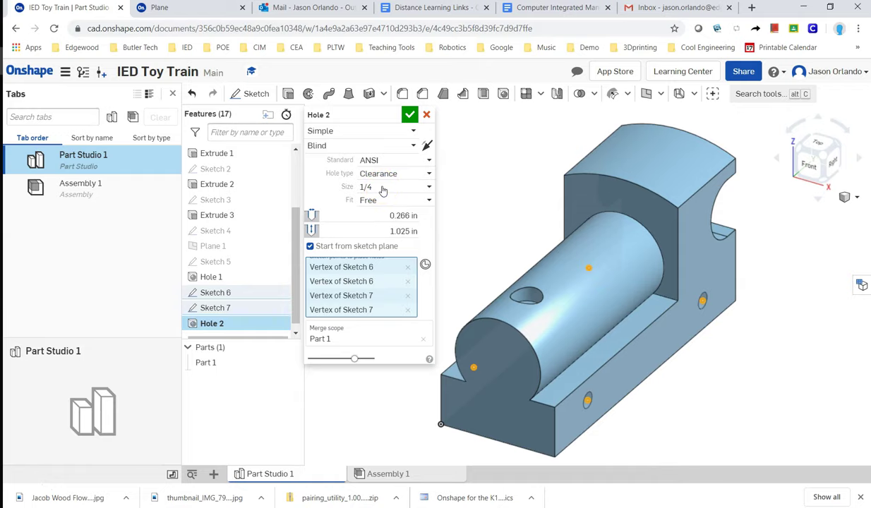
click(388, 214)
click(389, 174)
click(378, 208)
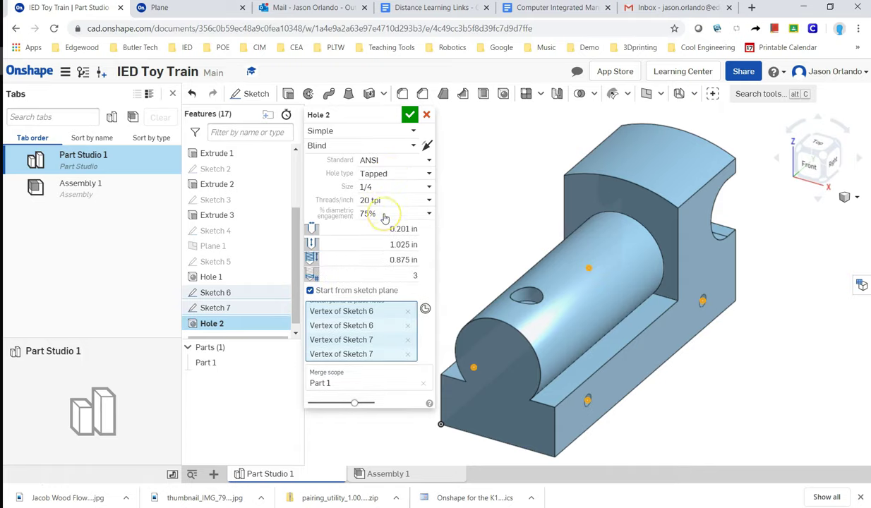
click(384, 212)
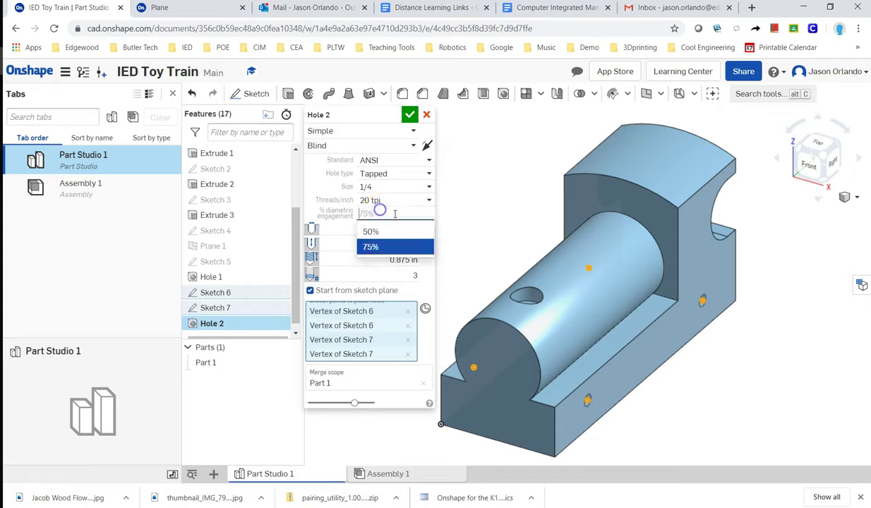
click(405, 260)
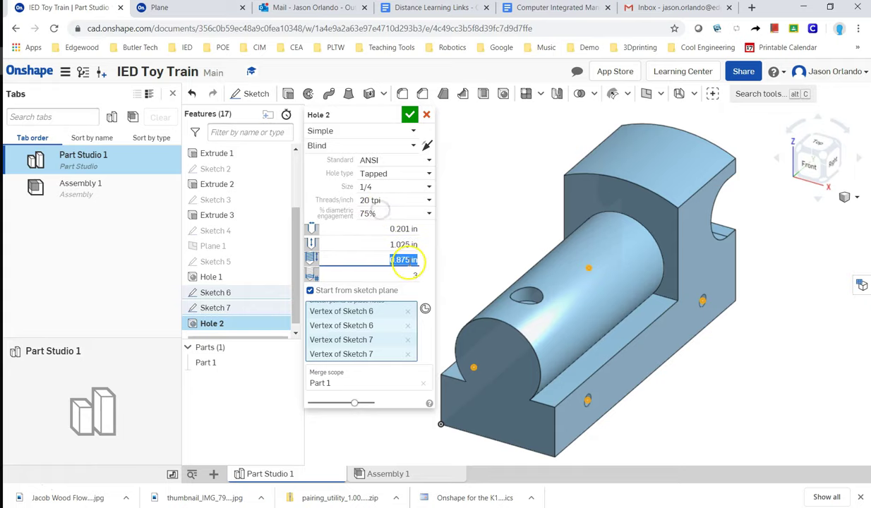
click(409, 114)
Inspect the new holes, orbit to the back, and start a sketch on the body's end face.
scroll(609, 431, up, 10)
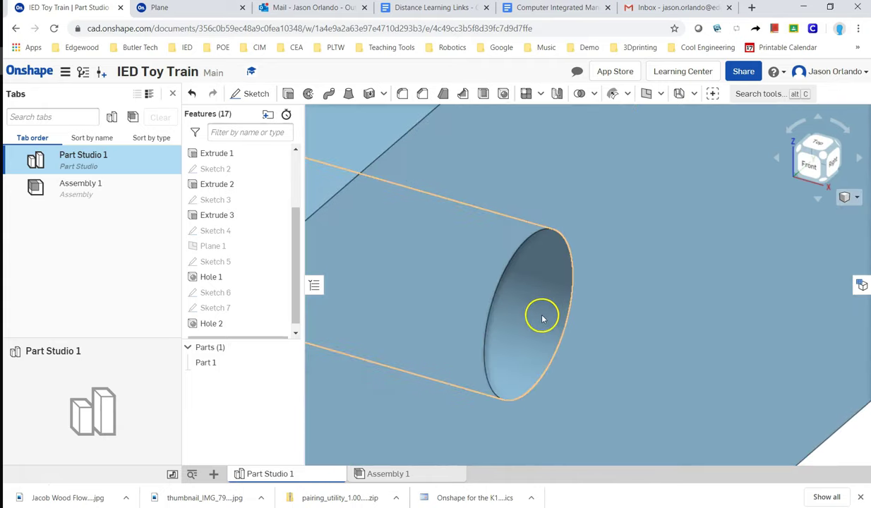
scroll(541, 315, down, 10)
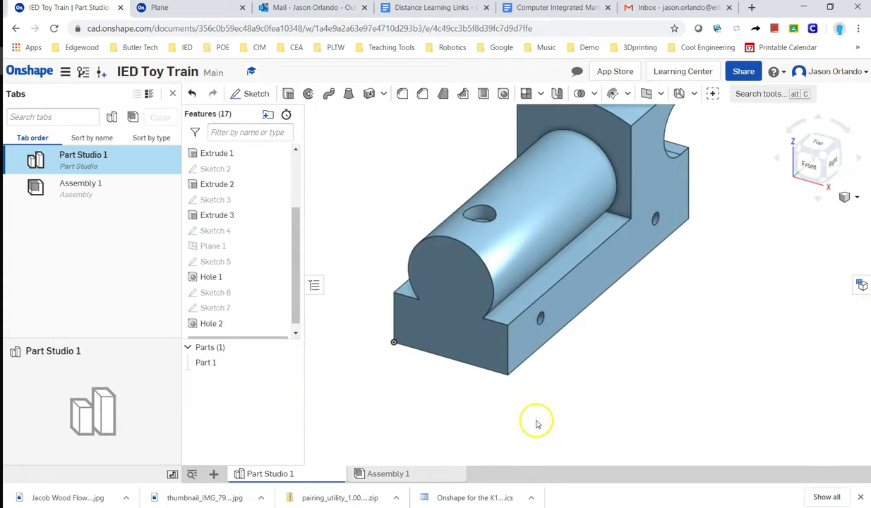
right_drag(572, 379, 628, 385)
scroll(628, 385, down, 4)
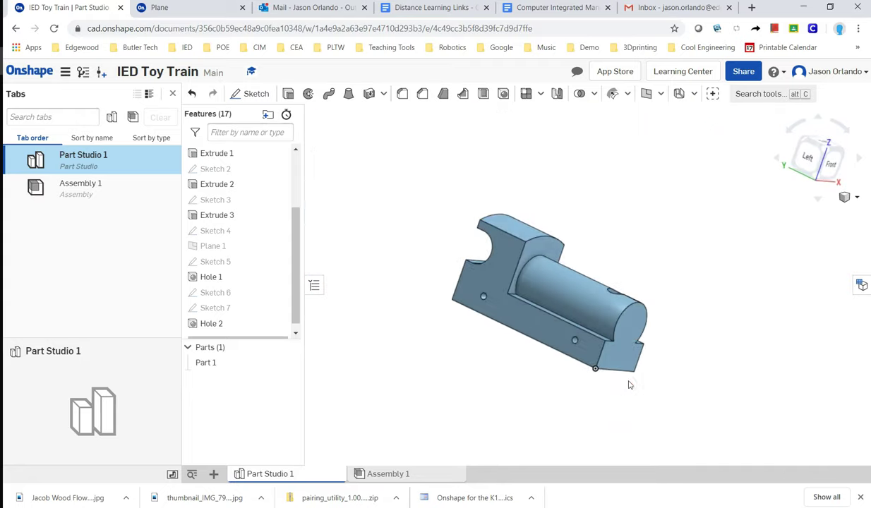
scroll(621, 395, up, 4)
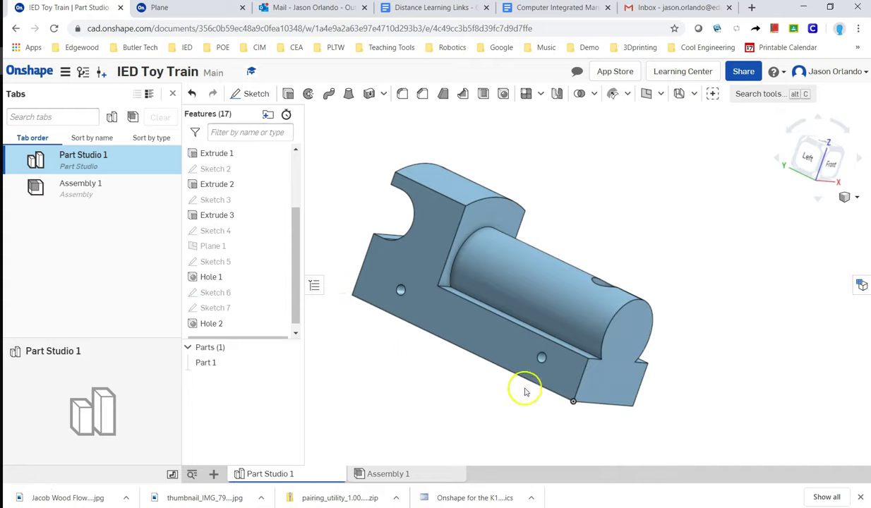
click(250, 93)
click(593, 368)
Place the end-face hole points and dimension the left and right ones 0.375 in from the sides.
key(alt+Tab)
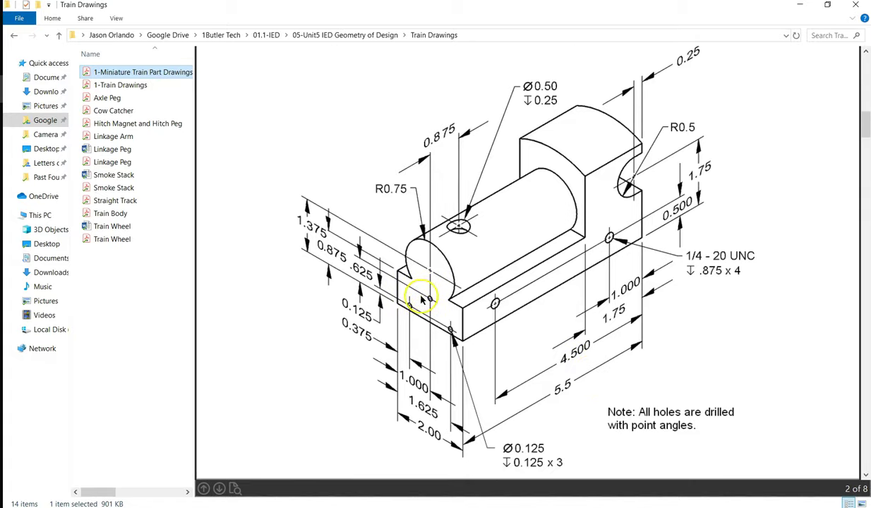
key(alt+Tab)
click(558, 329)
click(588, 308)
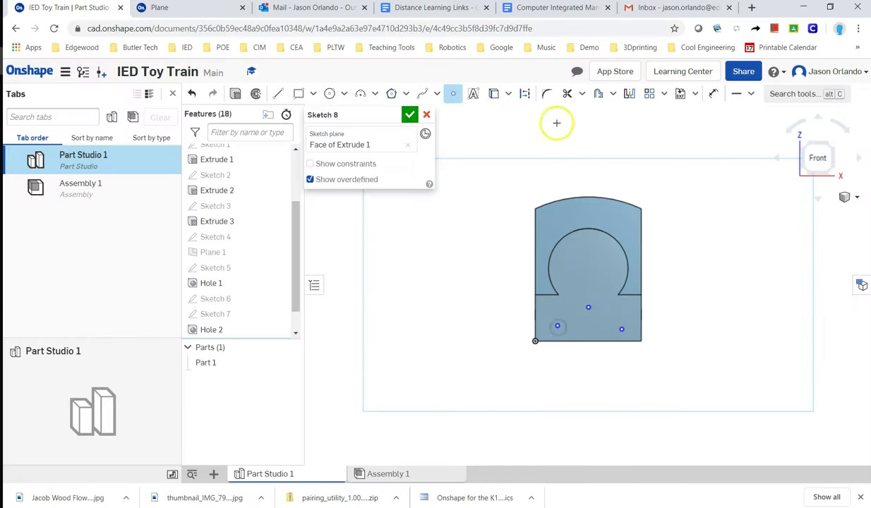
click(713, 93)
click(555, 325)
click(535, 341)
click(511, 375)
text(0.375)
key(Return)
click(641, 329)
click(619, 329)
click(651, 364)
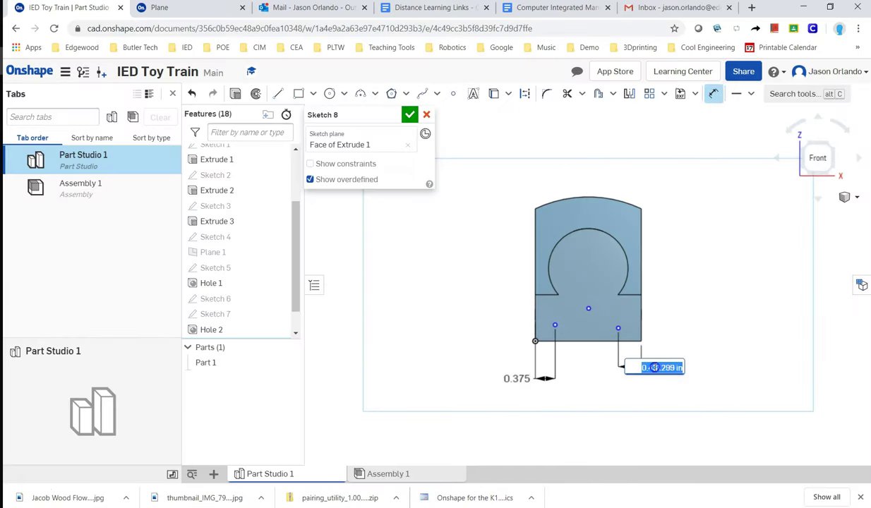
key(Return)
Dimension the points 0.125 in high and the centre point 1 in from the right, then finish Sketch 8.
click(555, 325)
click(544, 341)
click(462, 357)
key(alt+Tab)
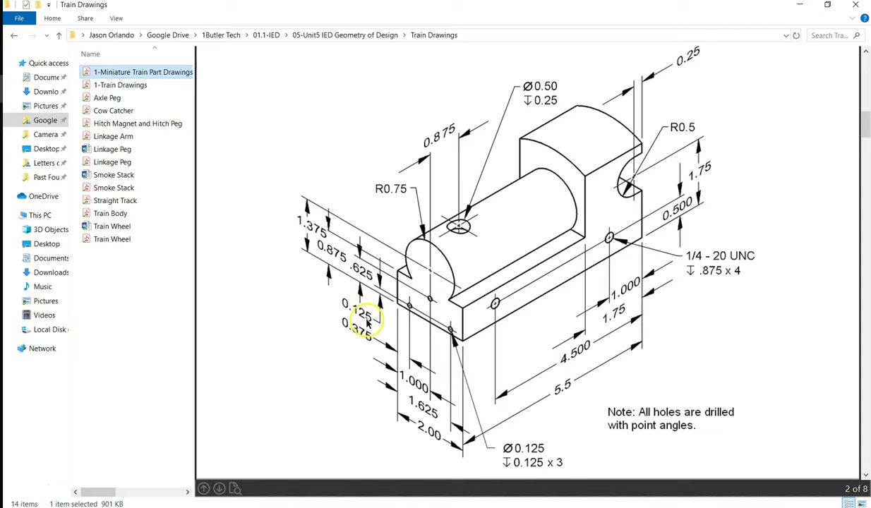
key(alt+Tab)
text(0.125)
key(Return)
click(583, 342)
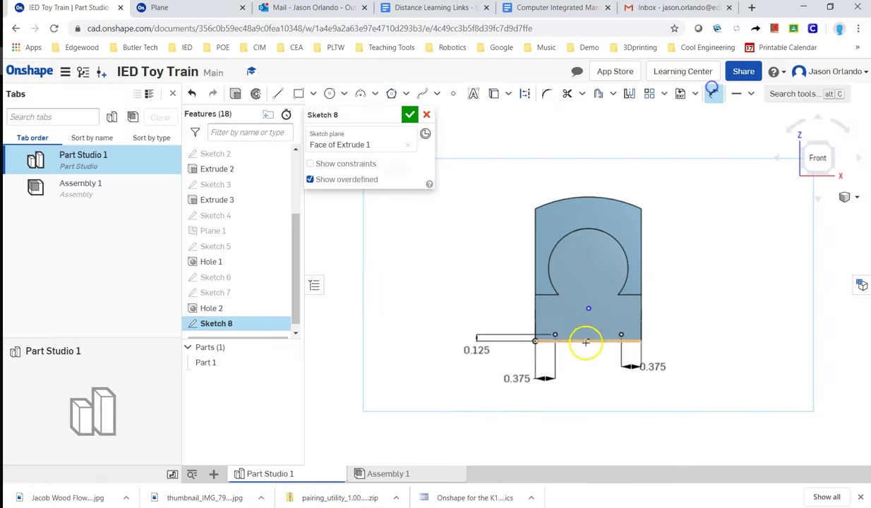
click(443, 326)
key(alt+Tab)
key(alt+Tab)
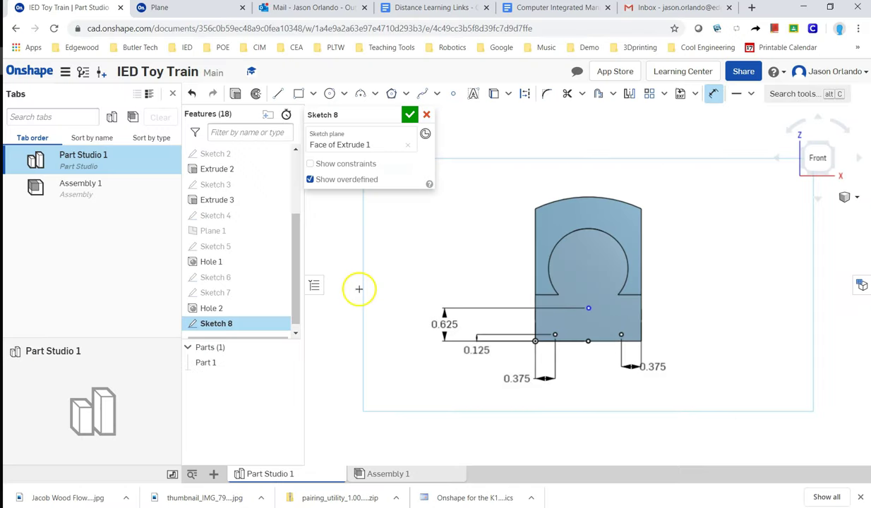
click(556, 326)
click(618, 395)
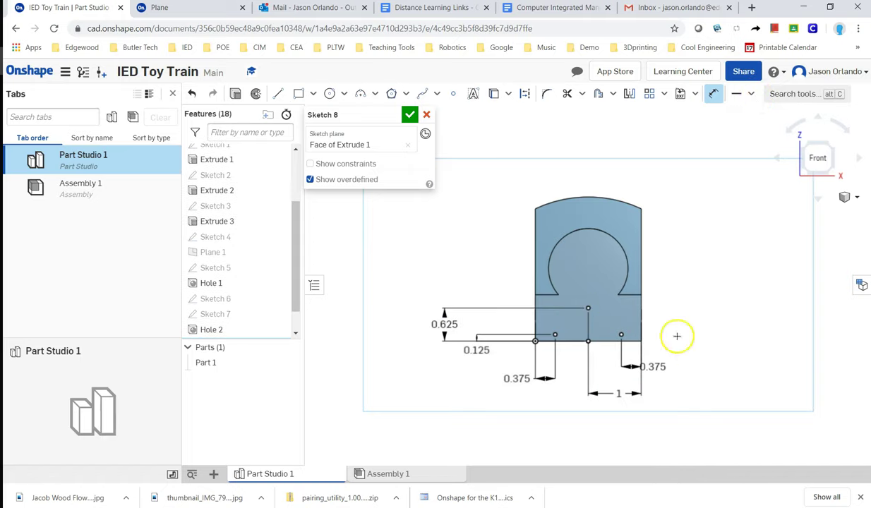
click(410, 115)
Create Hole 3 at the three Sketch 8 points with 0.125 in diameter.
click(503, 97)
click(588, 308)
click(555, 334)
click(621, 334)
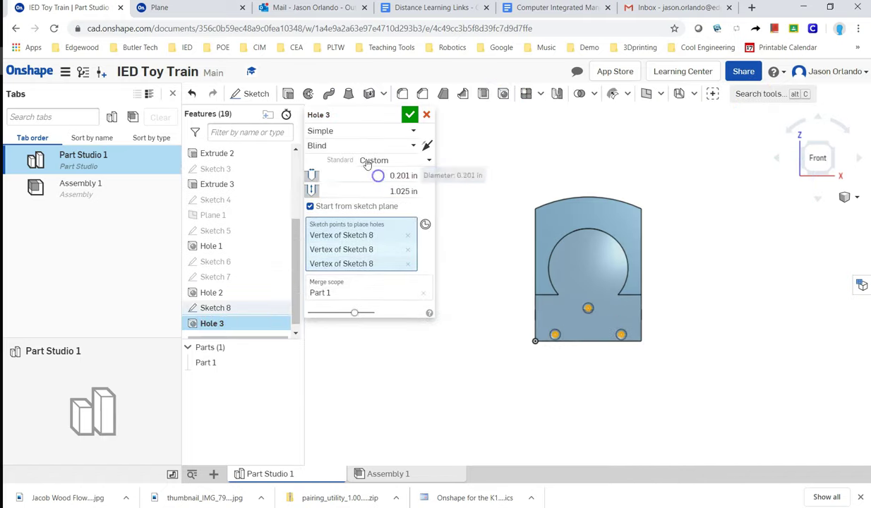
key(alt+Tab)
key(alt+Tab)
double_click(403, 176)
text(0.125)
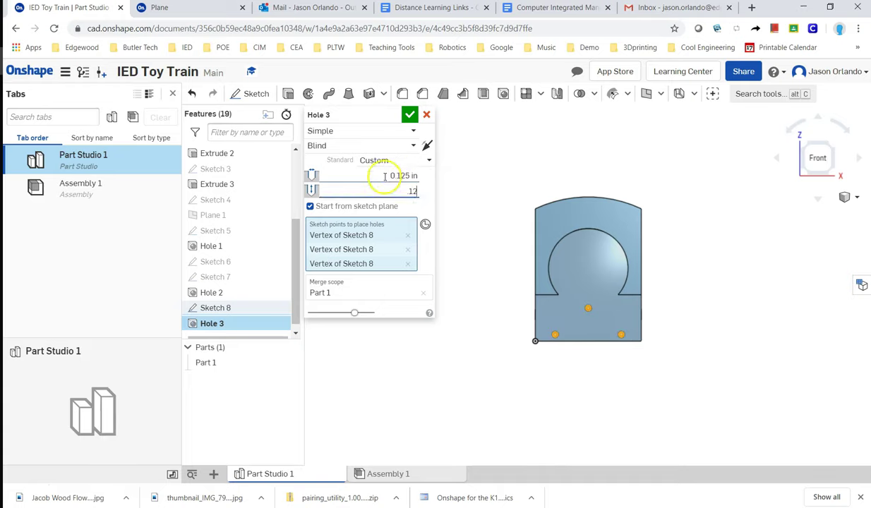
double_click(404, 191)
text(0.125)
click(409, 114)
mouse_move(452, 296)
right_down()
mouse_move(488, 297)
mouse_move(546, 324)
right_up()
Start a sketch on the back face, view it head-on, and switch to the Point tool.
key(shift+s)
click(374, 311)
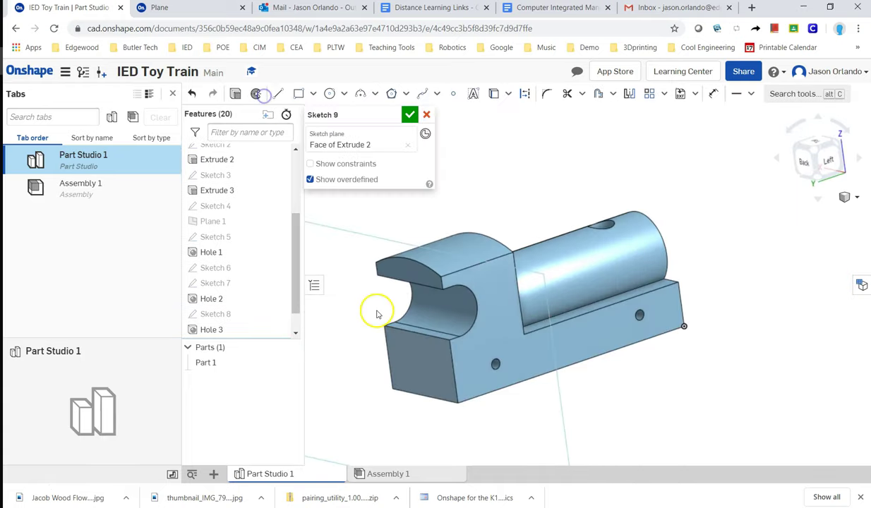
key(n)
click(453, 94)
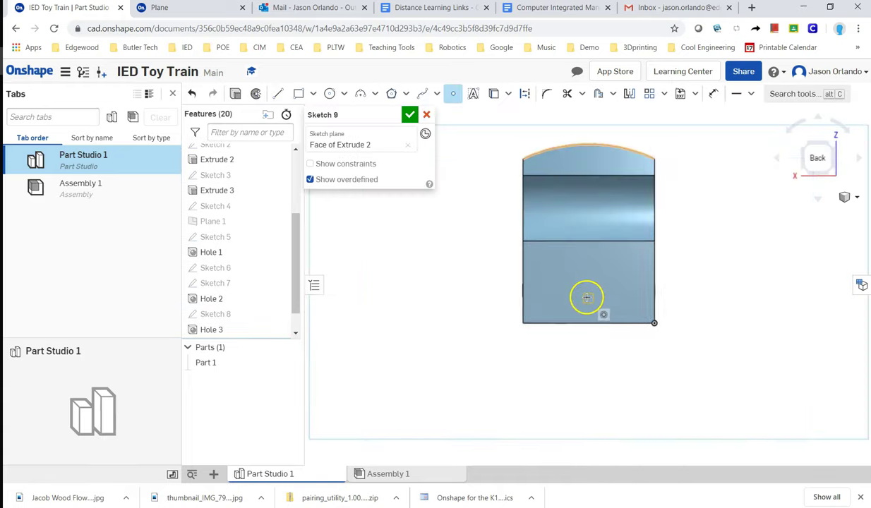
scroll(627, 349, down, 2)
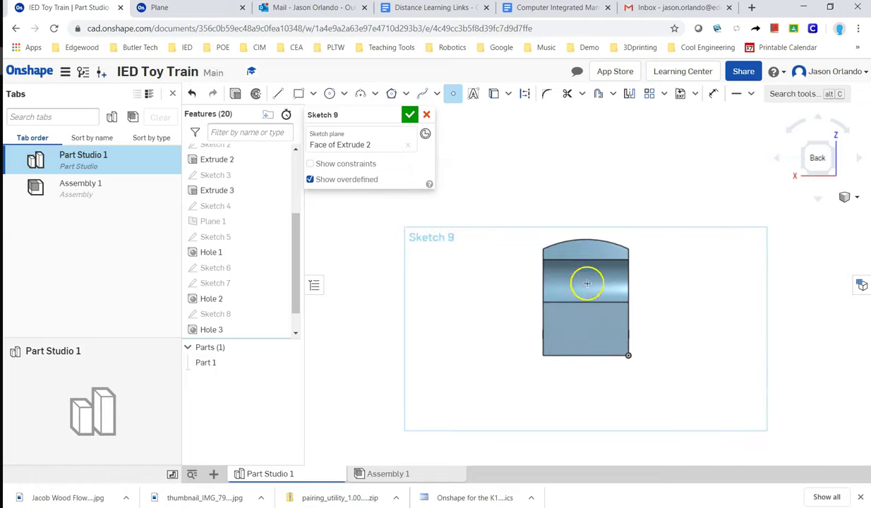
scroll(588, 358, up, 2)
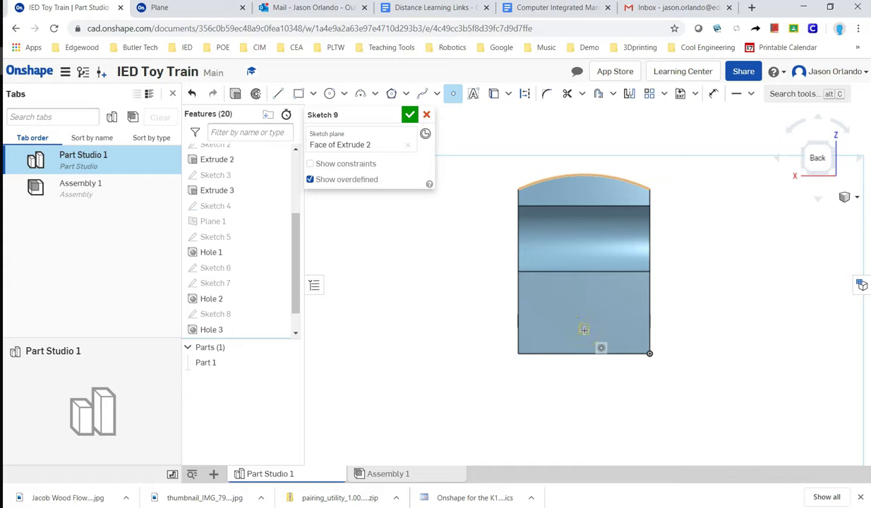
click(613, 173)
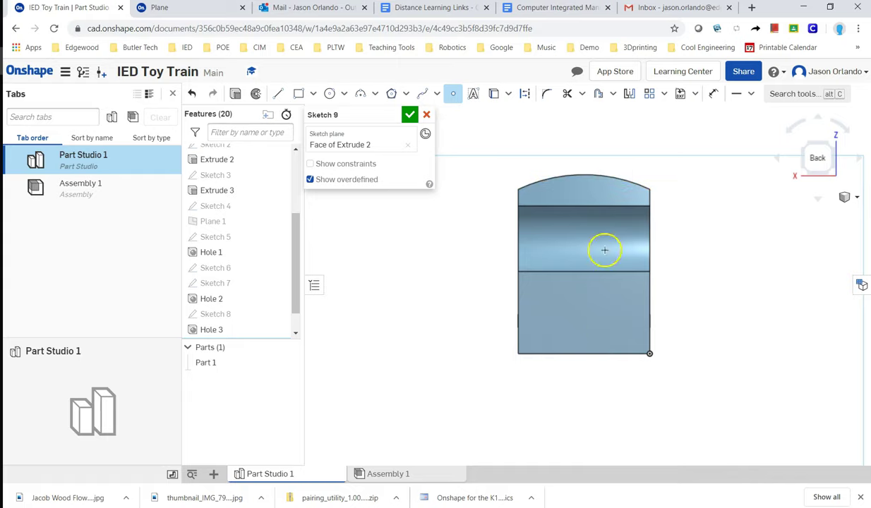
scroll(583, 329, up, 3)
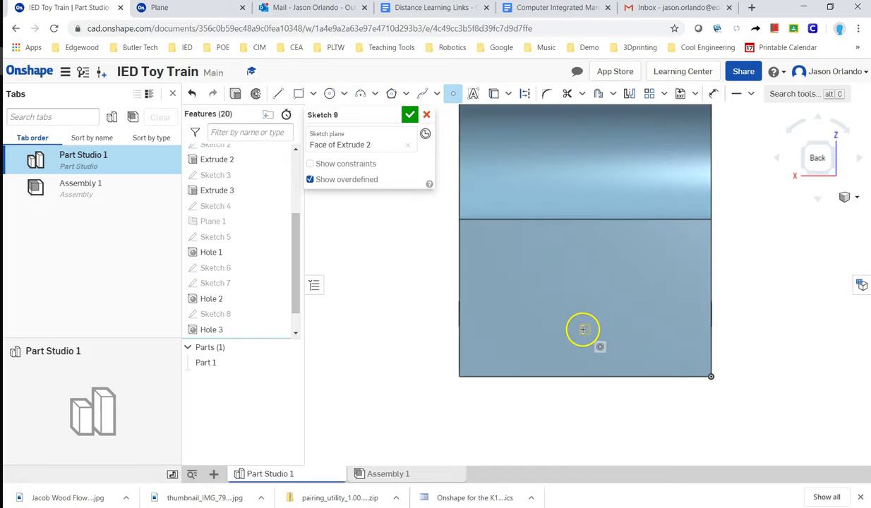
scroll(583, 329, up, 2)
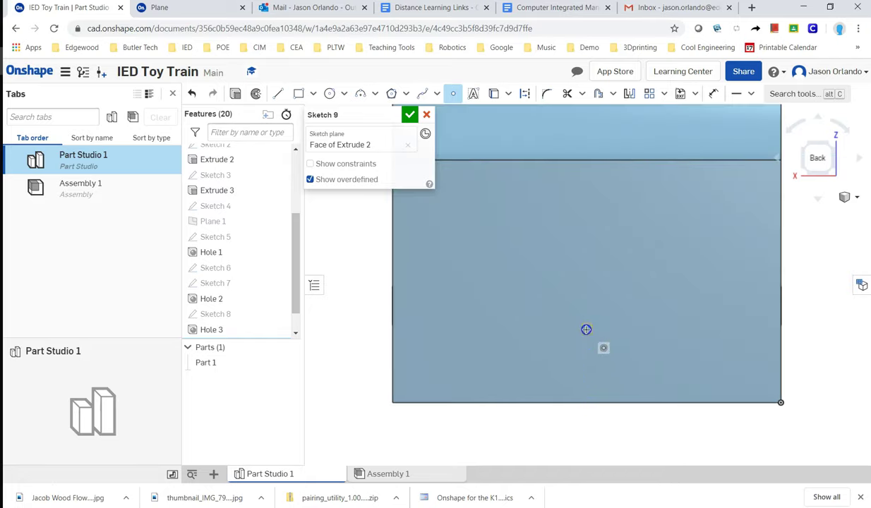
scroll(633, 323, down, 2)
Check the drawing's rear hole dimensions, place one point near the lower middle, and finish Sketch 9.
key(alt+Tab)
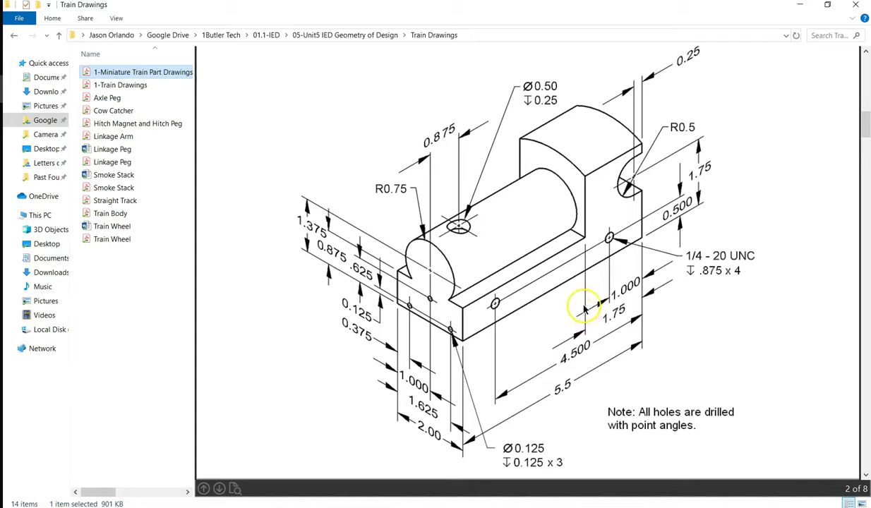
scroll(577, 305, down, 5)
scroll(579, 304, down, 2)
scroll(489, 273, up, 2)
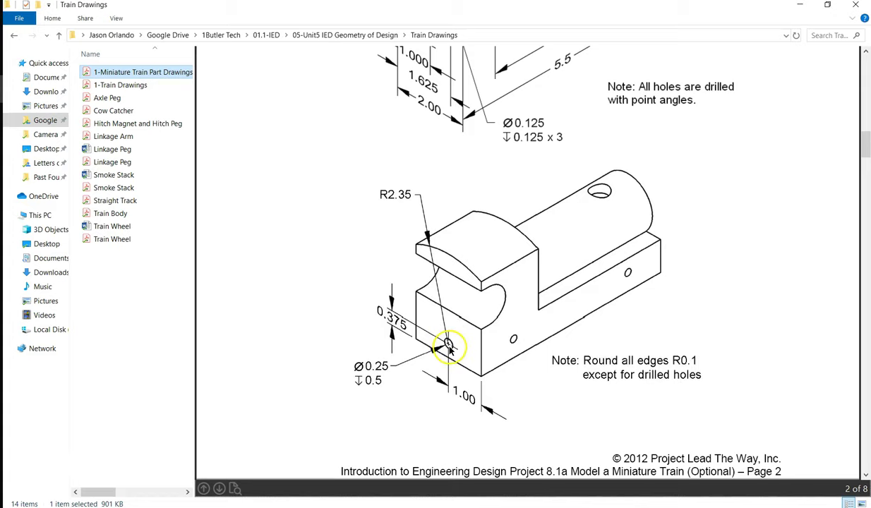
key(alt+Tab)
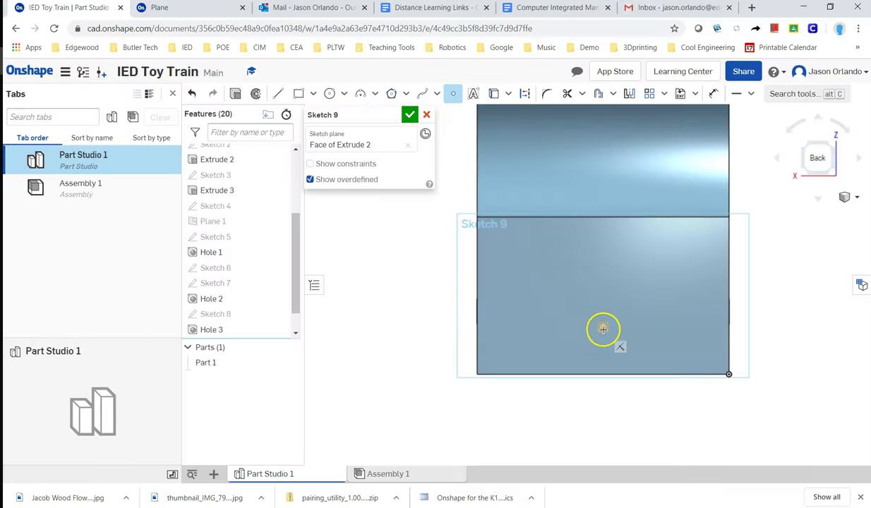
click(603, 327)
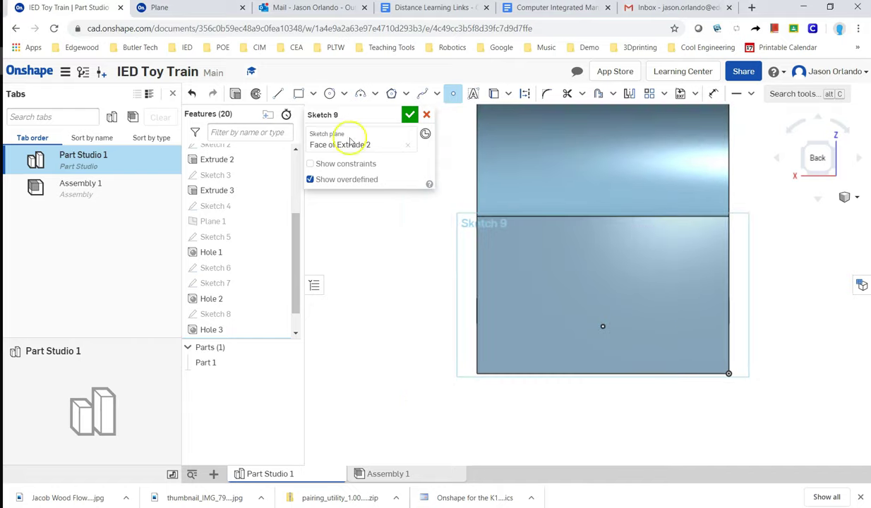
click(408, 115)
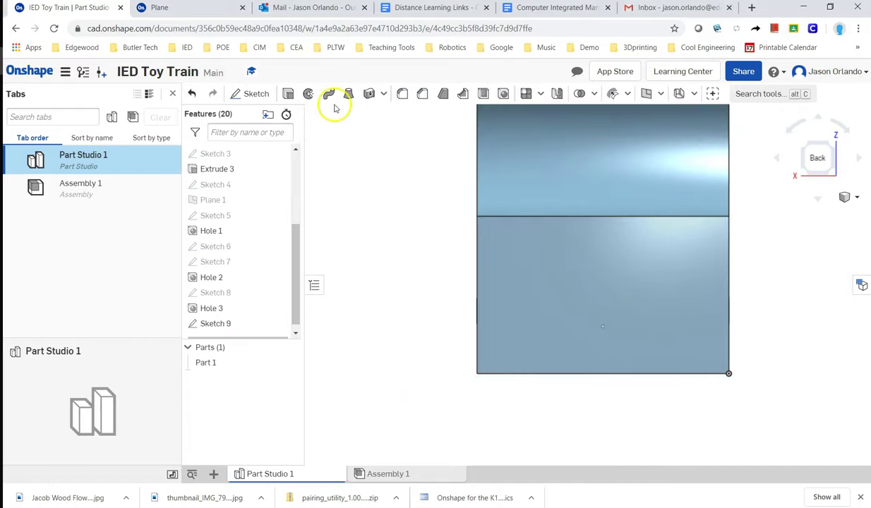
Create Hole 4 at the Sketch 9 point, 0.25 in wide and 0.50 in deep, then view isometric.
click(502, 95)
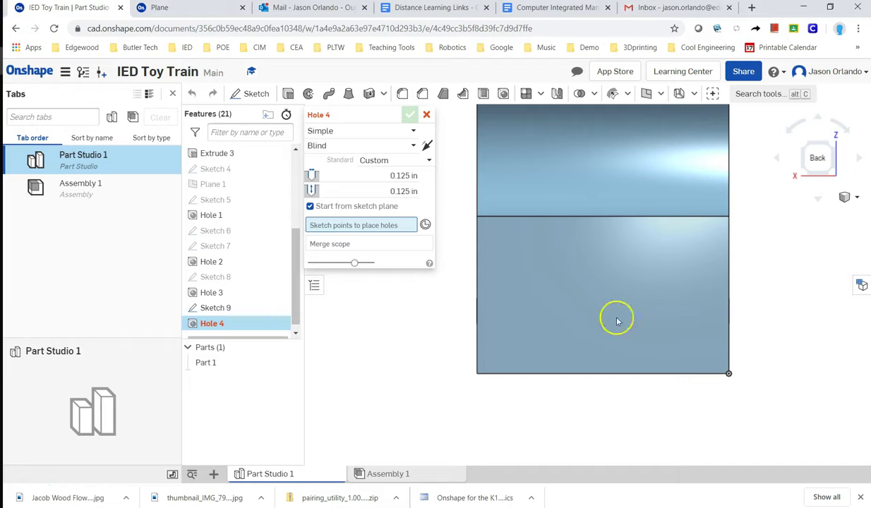
click(603, 328)
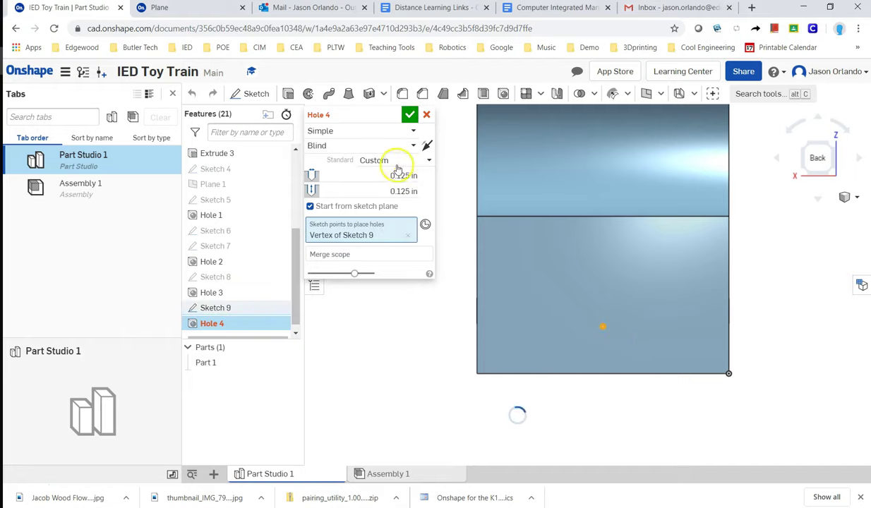
drag(385, 173, 438, 159)
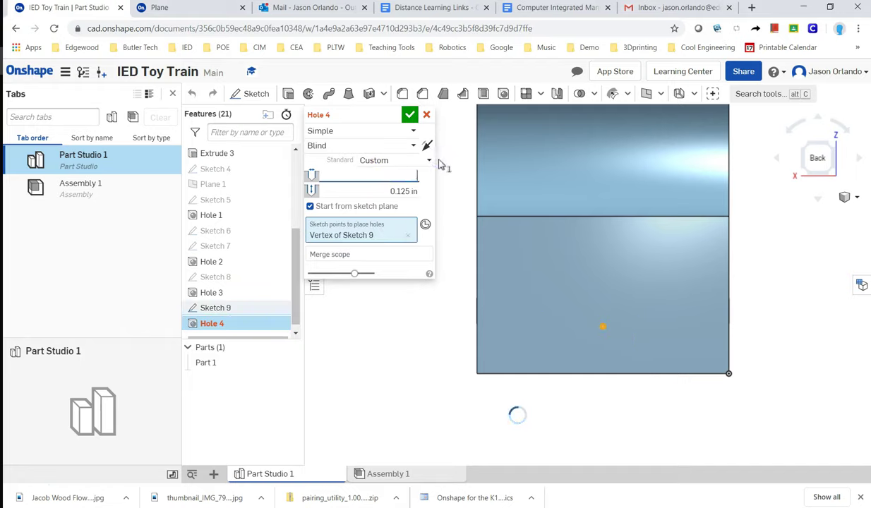
key(Tab)
text(50)
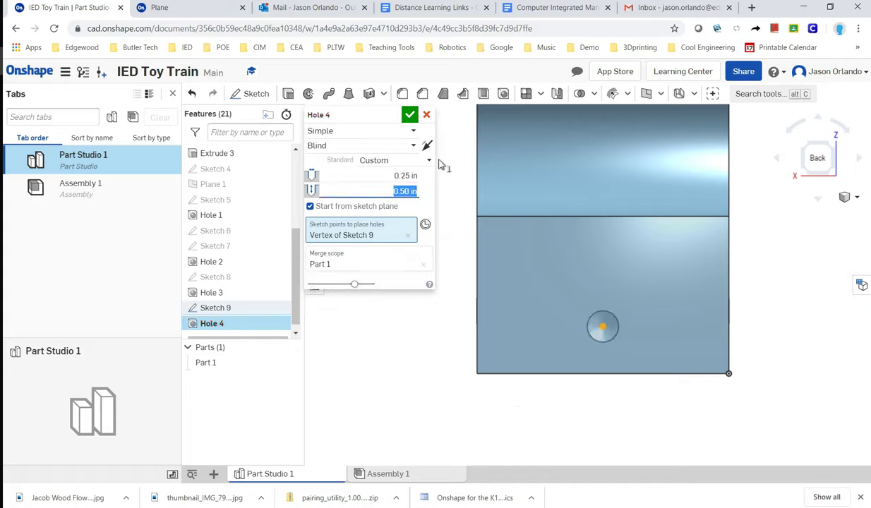
click(410, 116)
right_drag(768, 294, 715, 303)
scroll(715, 304, down, 10)
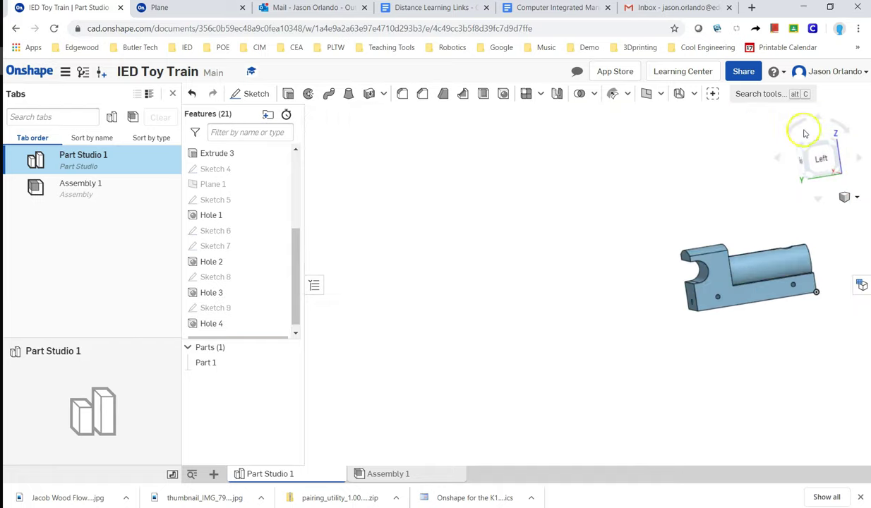
click(834, 146)
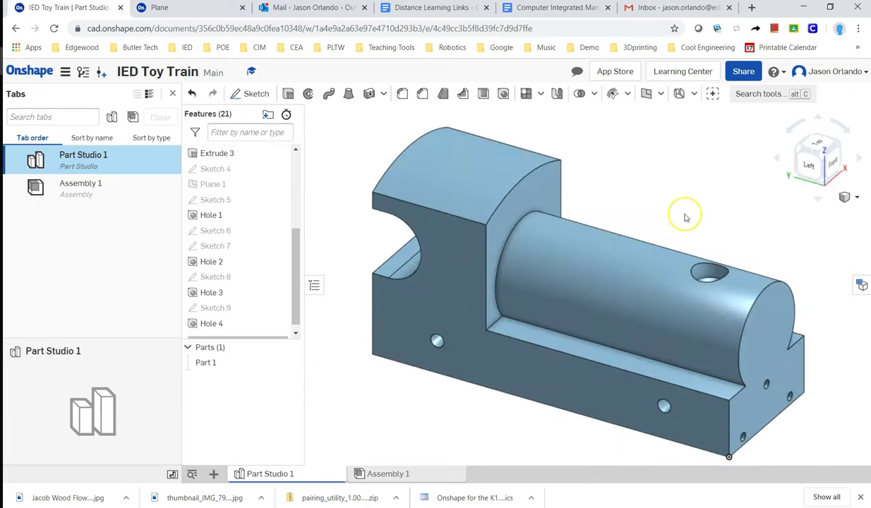
key(alt+Tab)
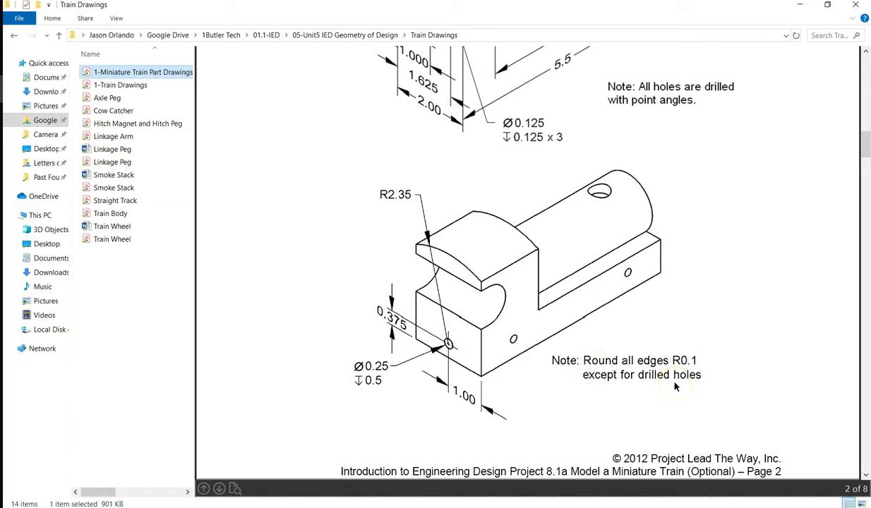
key(alt+Tab)
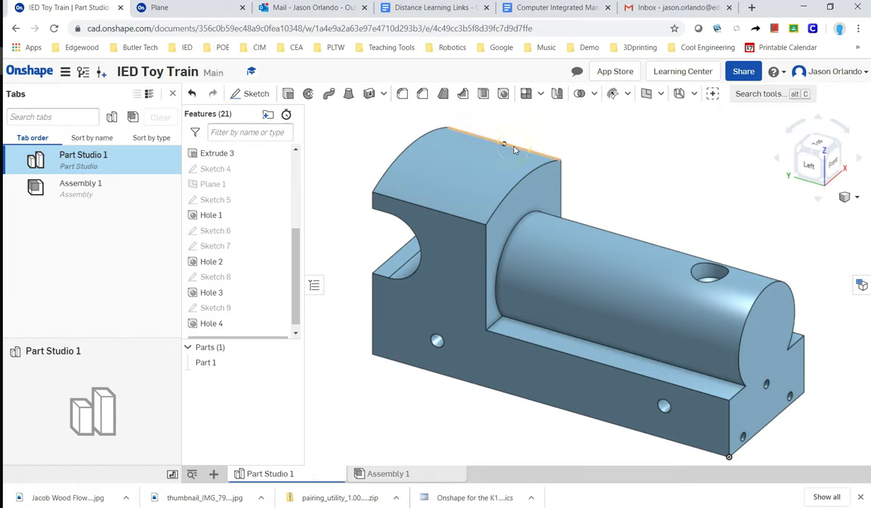
Fillet the edges of Extrude 1's large side face with a 0.1 in radius.
click(404, 95)
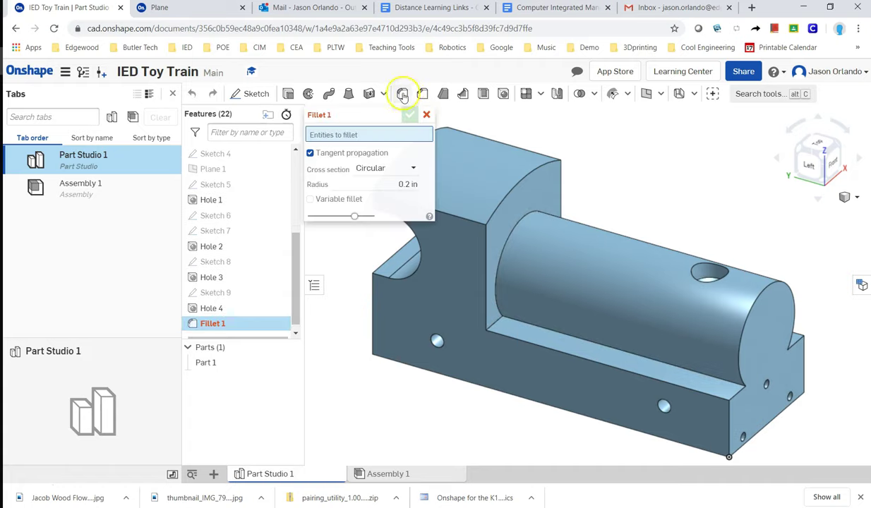
click(372, 182)
text(1)
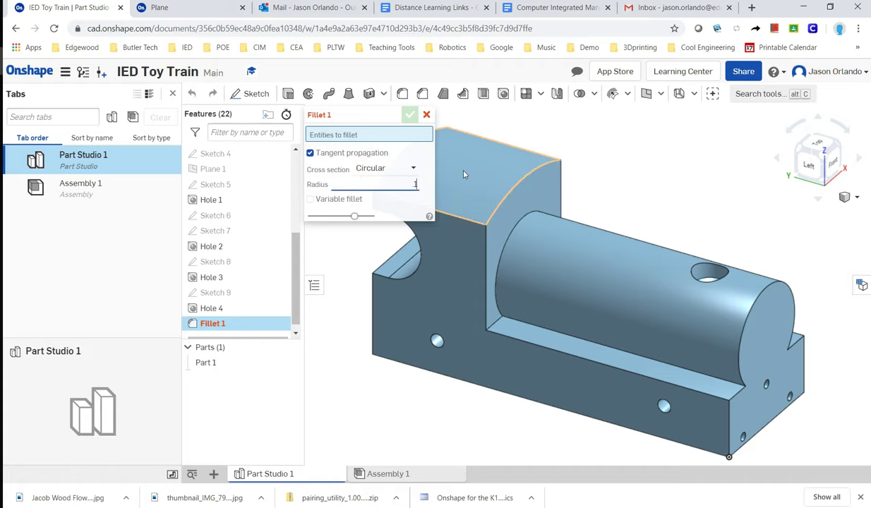
click(474, 279)
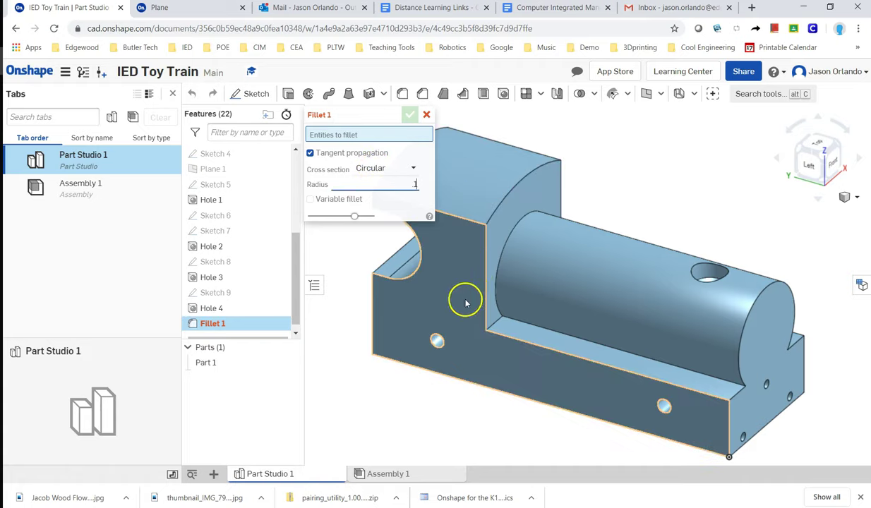
click(466, 303)
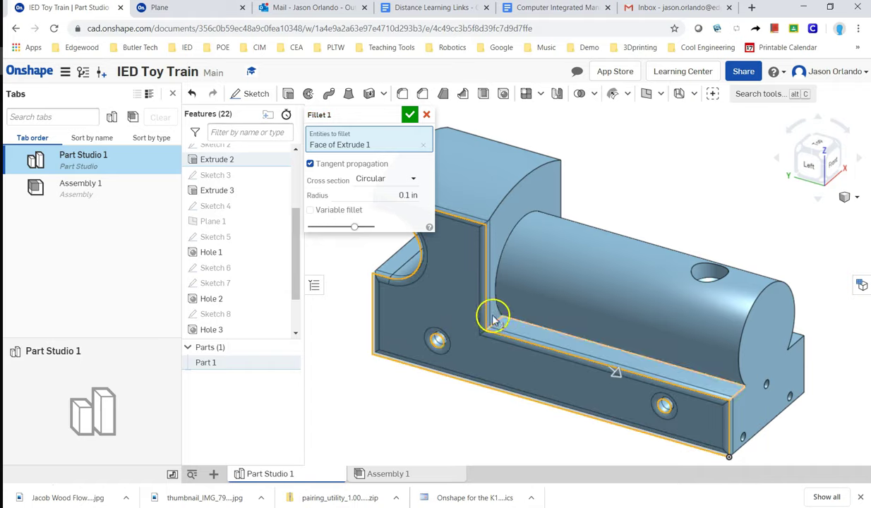
click(409, 114)
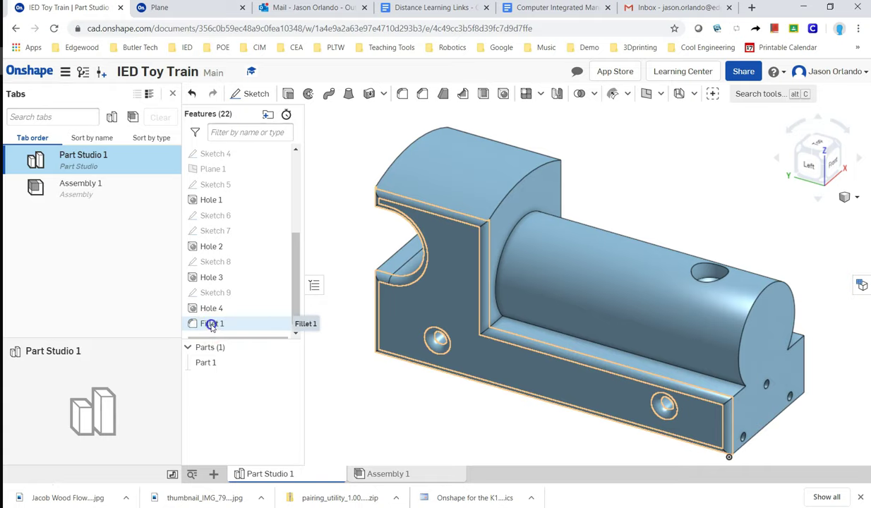
Drag Fillet 1 above Hole 1 in the feature history and select it.
drag(210, 325, 216, 195)
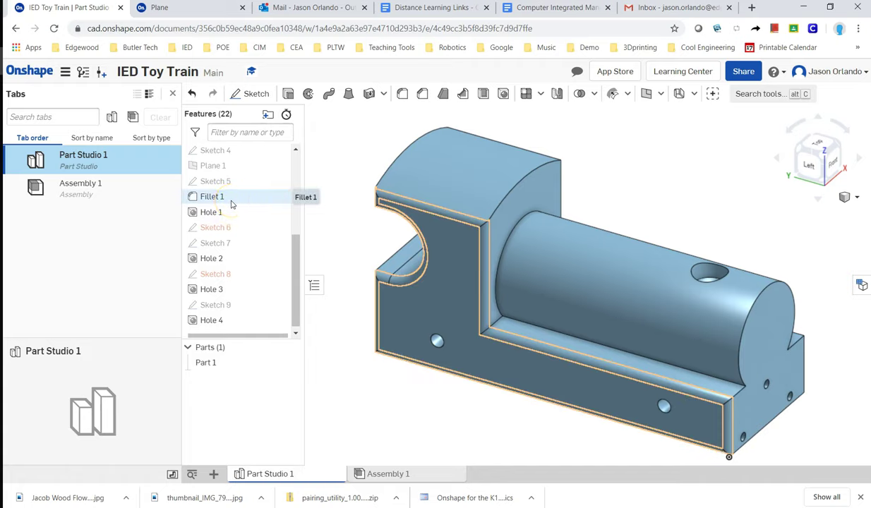
click(221, 203)
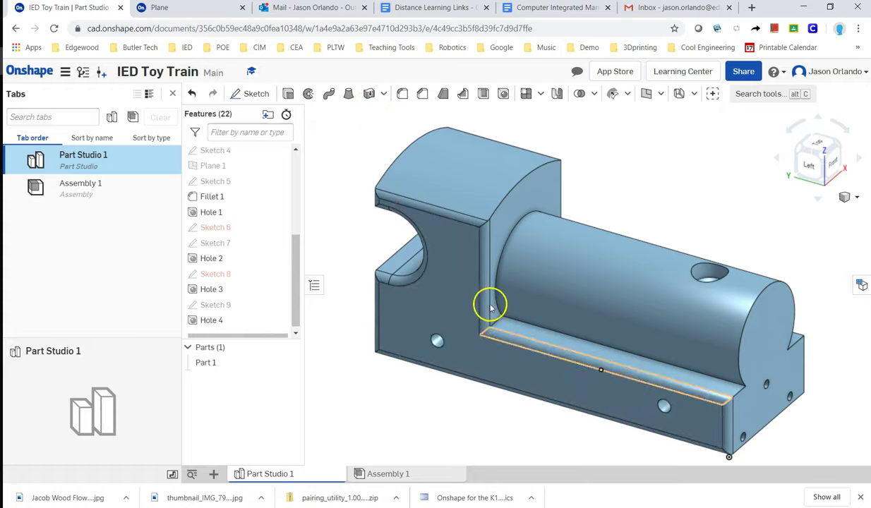
Reopen Fillet 1 and add the cylinder end face, upper block's curved face and top faces.
double_click(214, 197)
scroll(215, 199, up, 2)
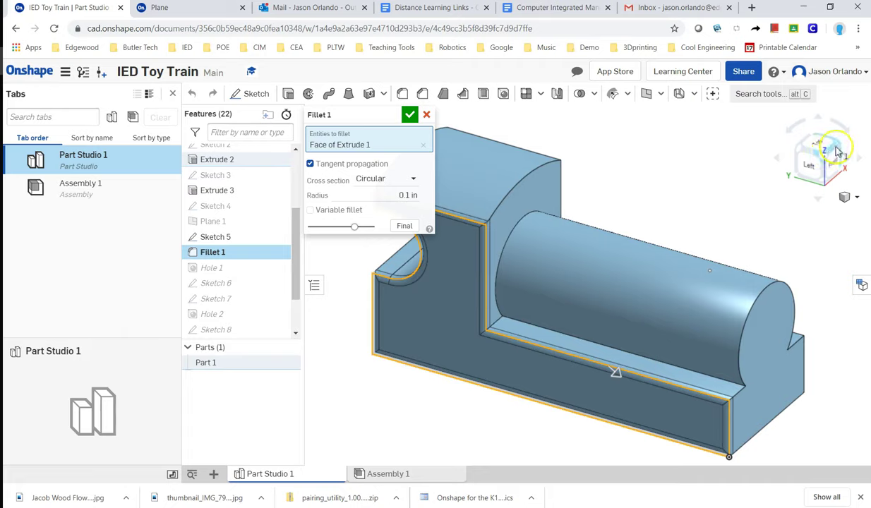
click(768, 391)
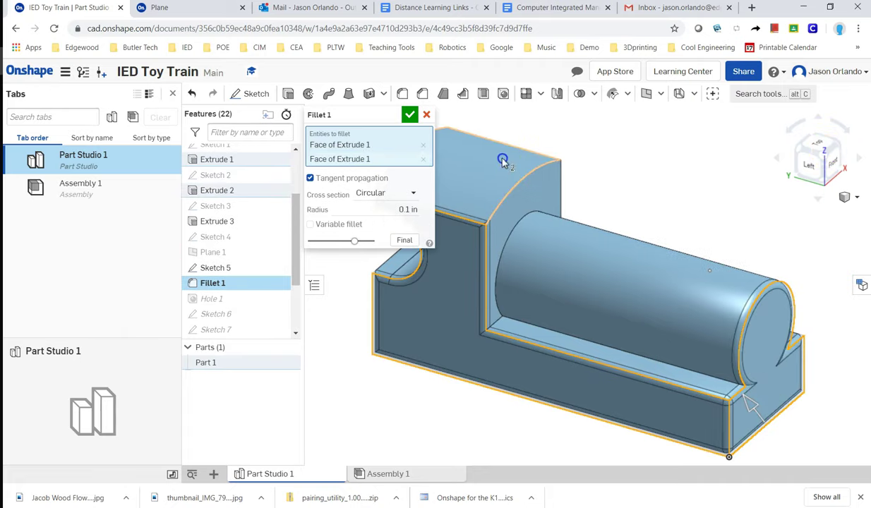
click(528, 189)
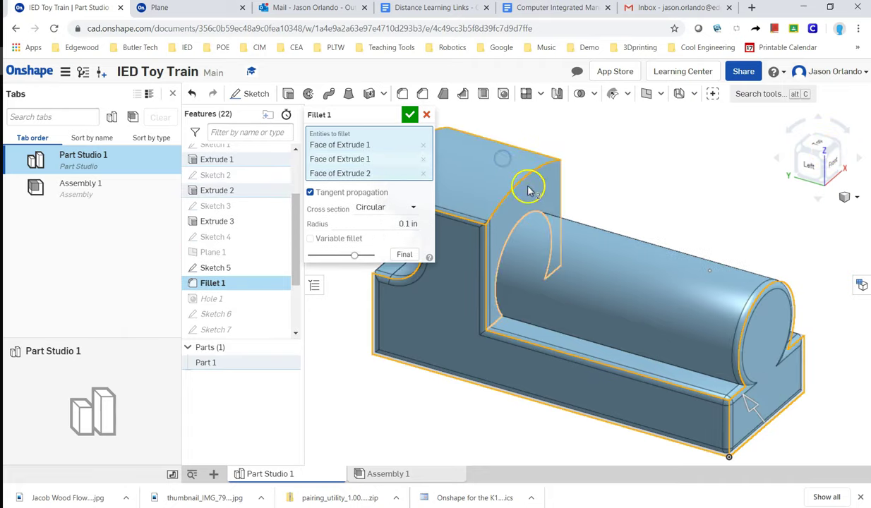
click(652, 258)
Add the remaining underside and side body faces plus the arc cutout face, committing the 0.1 in fillet.
click(842, 149)
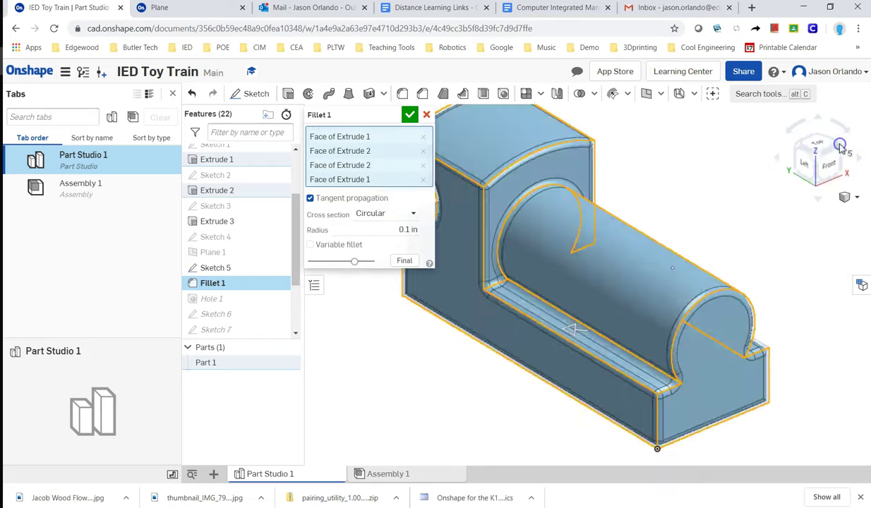
click(598, 406)
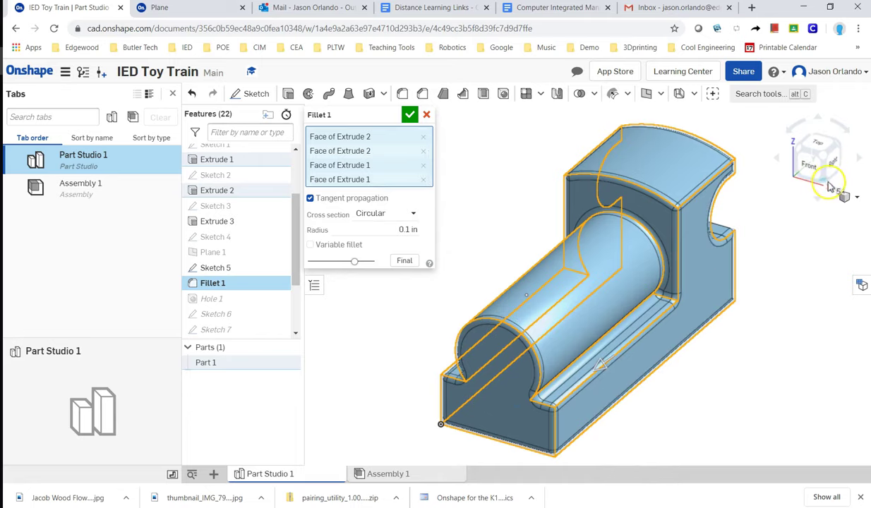
click(830, 192)
click(622, 381)
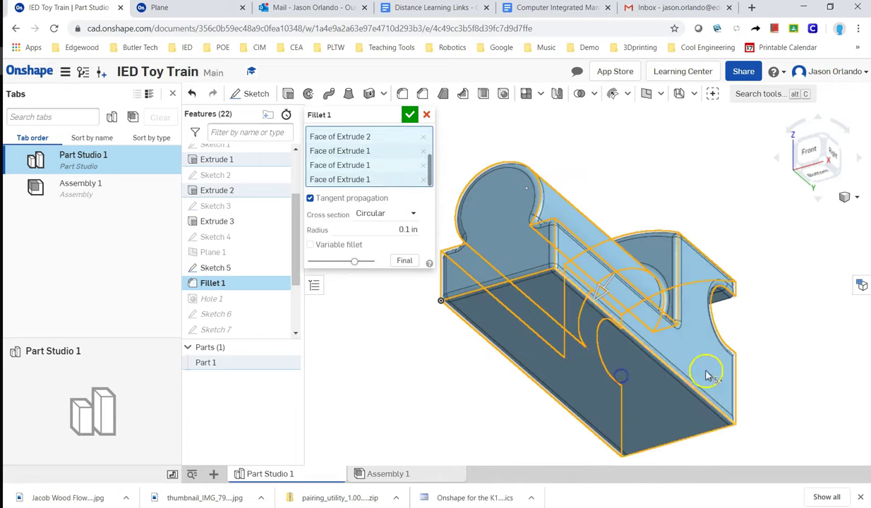
click(840, 172)
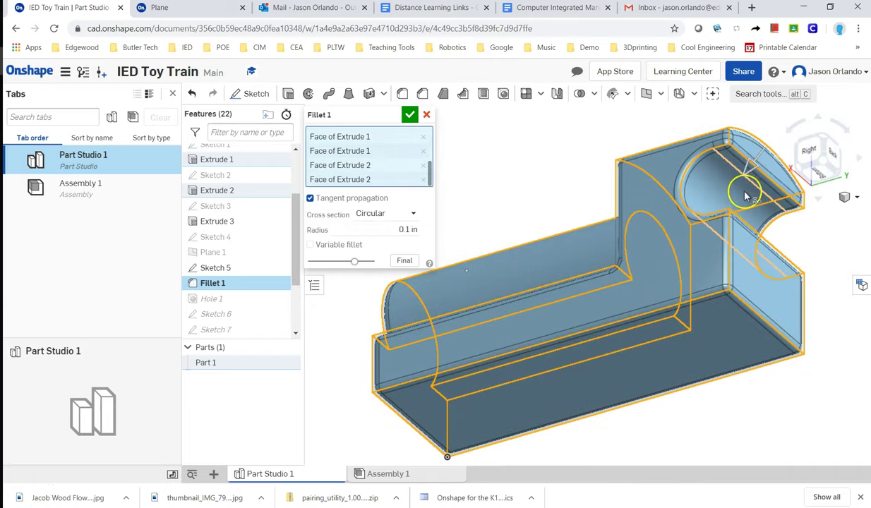
scroll(735, 192, up, 5)
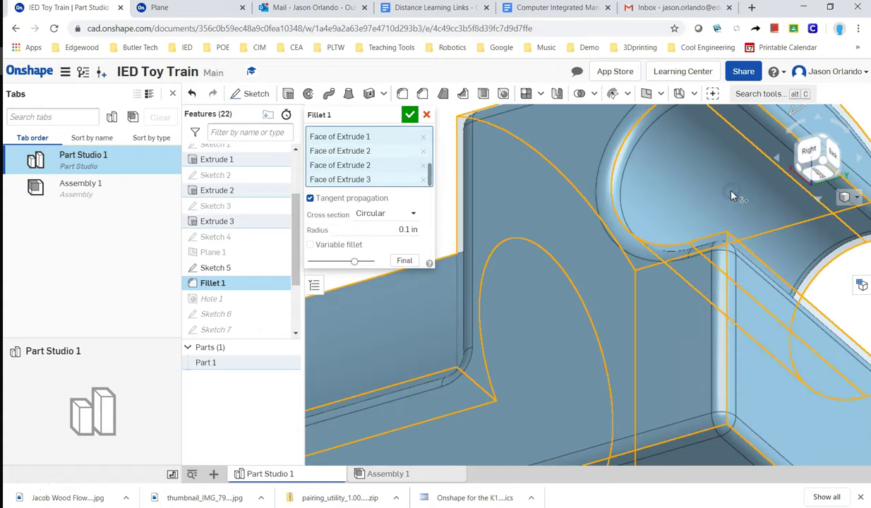
scroll(735, 193, down, 5)
click(736, 190)
click(410, 113)
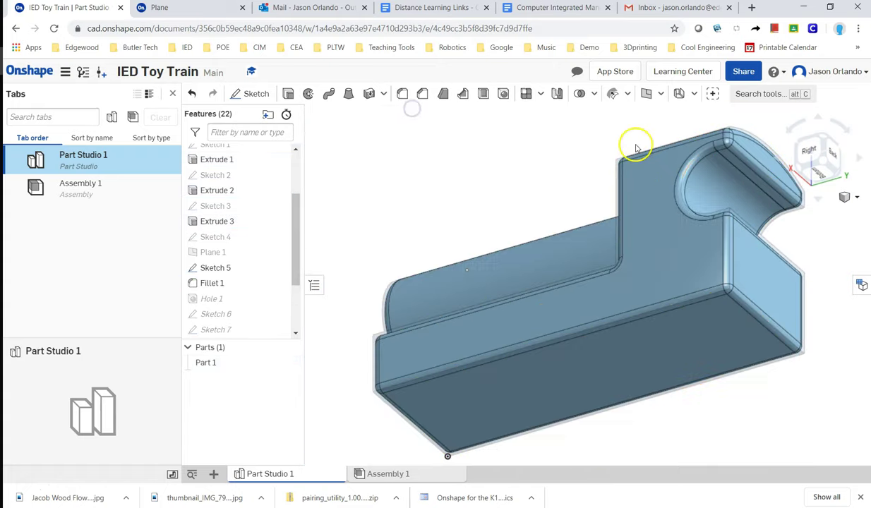
Orbit and zoom around the part to inspect the new rounded edges.
right_drag(516, 172, 565, 195)
scroll(647, 300, up, 5)
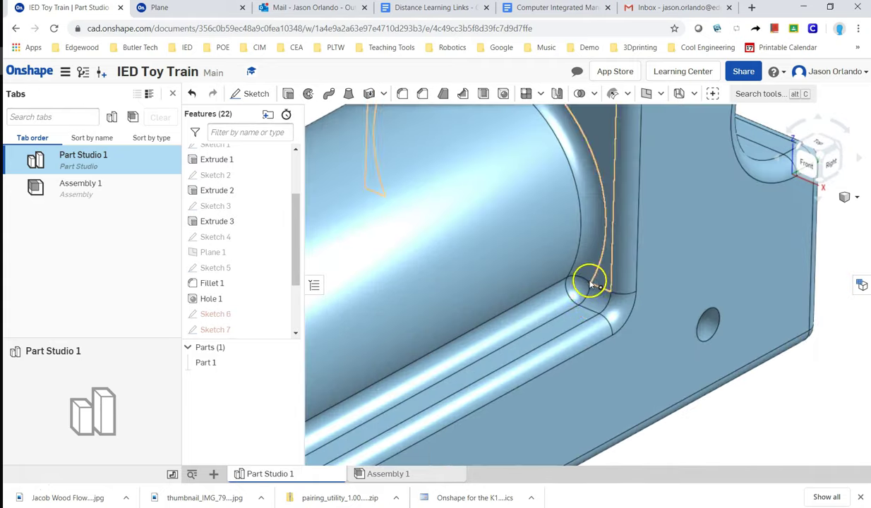
scroll(554, 332, down, 5)
scroll(488, 272, down, 3)
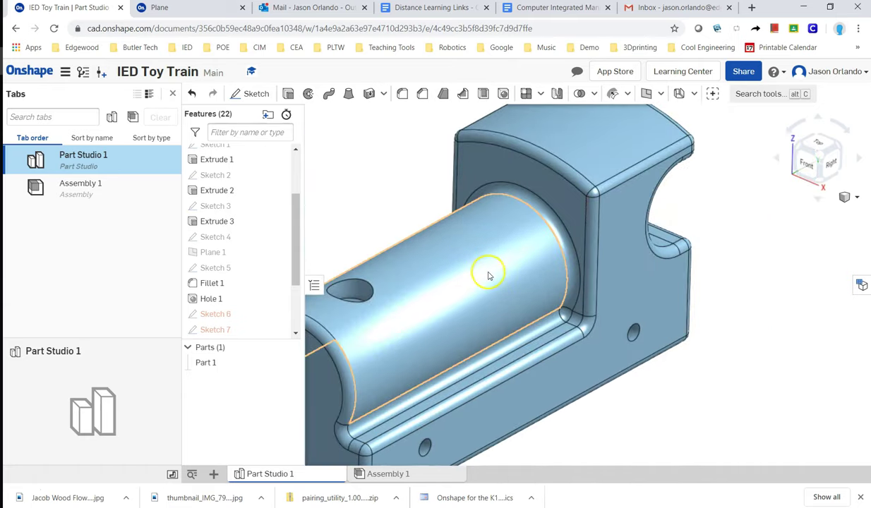
right_drag(566, 395, 696, 405)
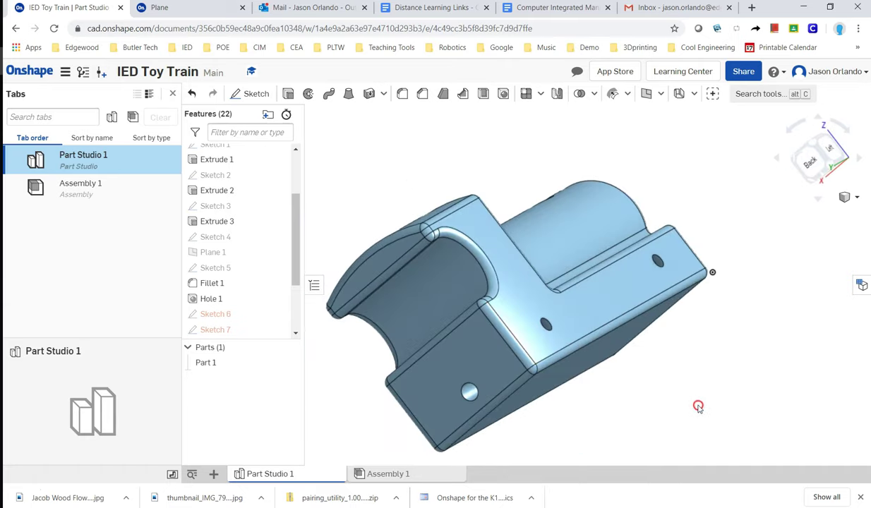
scroll(335, 319, up, 5)
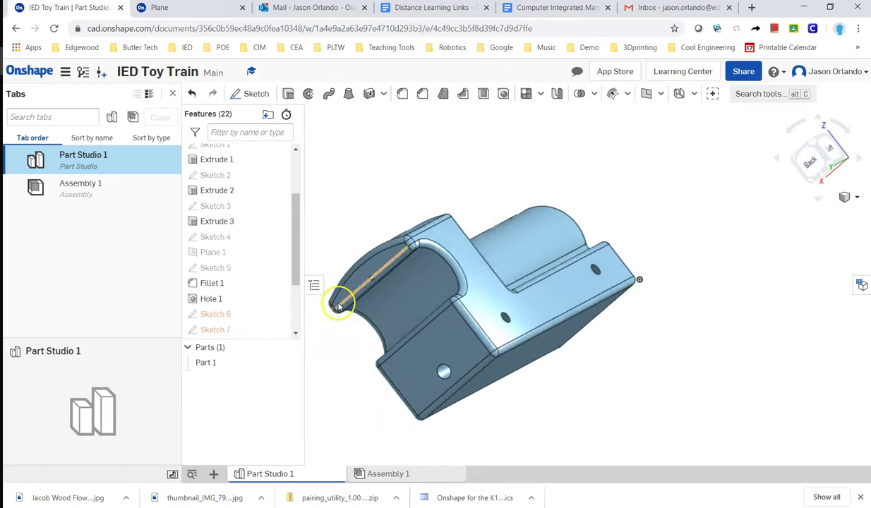
scroll(493, 218, down, 3)
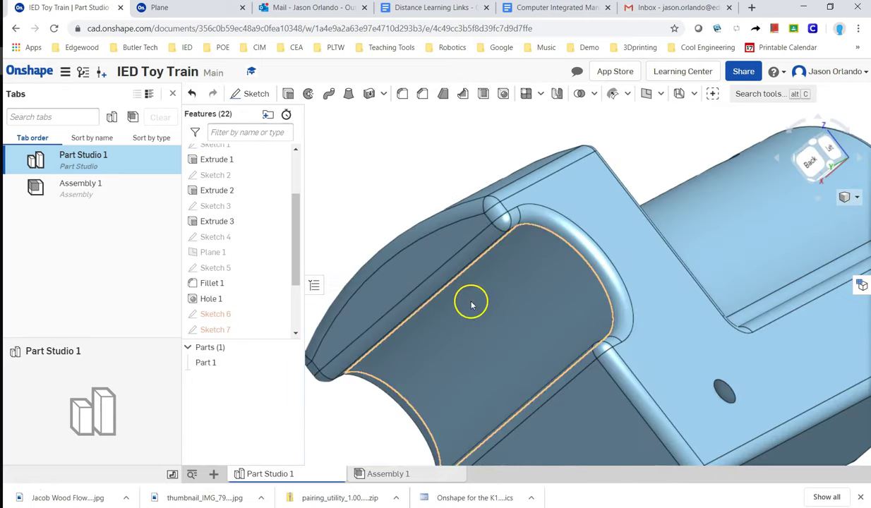
Orbit the part to an upright, more frontal diagonal view and shift it slightly left.
right_drag(414, 446, 617, 276)
scroll(616, 276, up, 3)
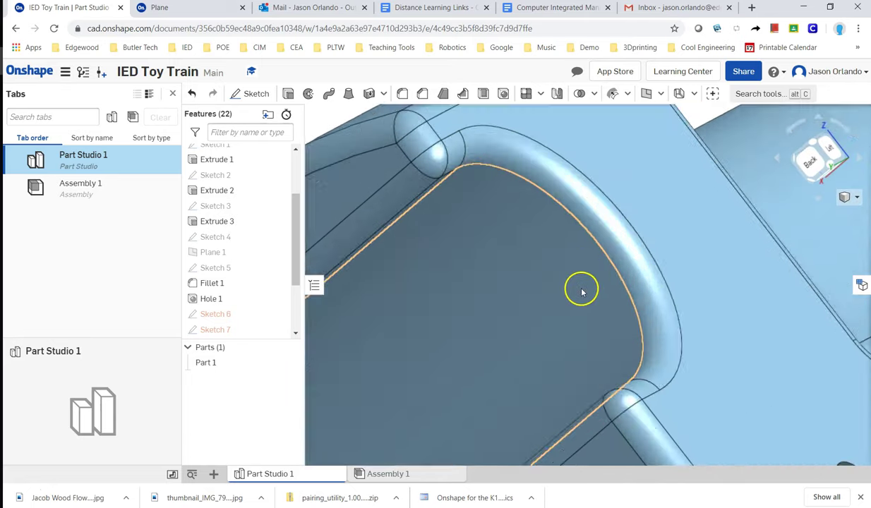
scroll(579, 284, down, 6)
mouse_move(477, 400)
right_down()
mouse_move(557, 331)
mouse_move(477, 383)
mouse_move(570, 398)
right_up()
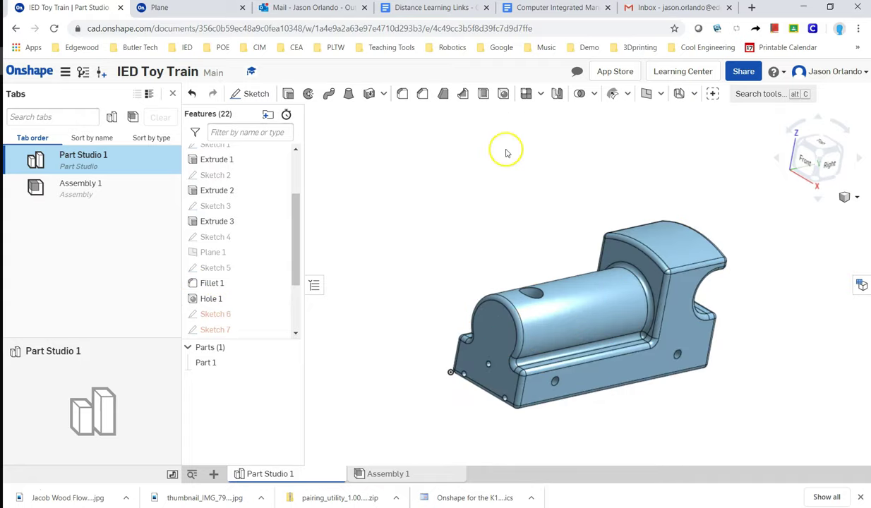
right_drag(527, 175, 358, 413)
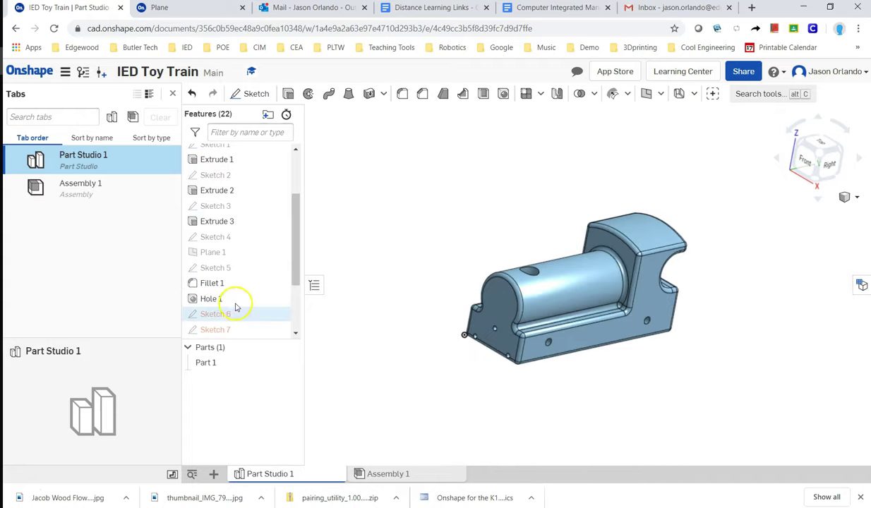
middle_drag(508, 211, 490, 209)
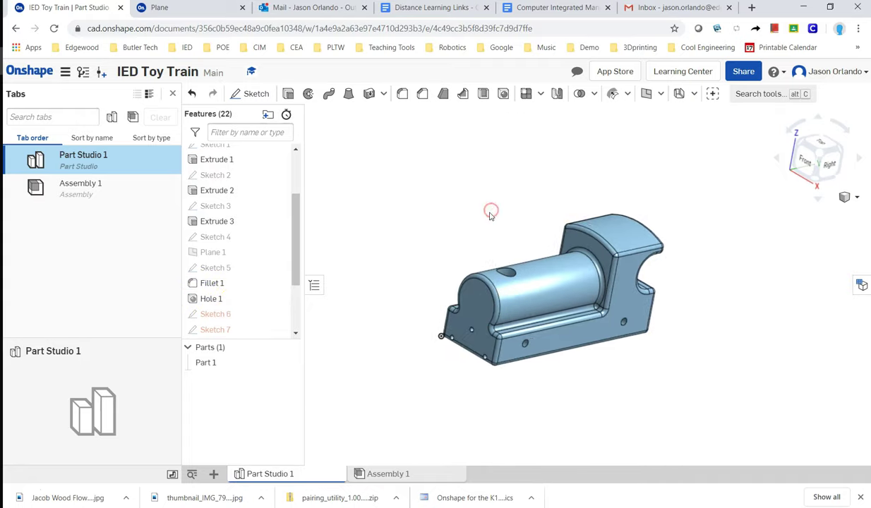
Show the part shaded without edges in an isometric view.
click(798, 142)
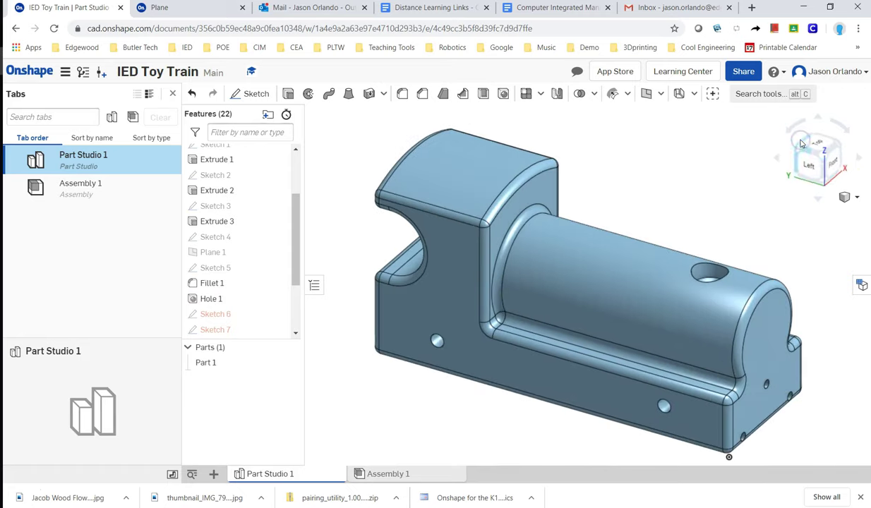
click(851, 198)
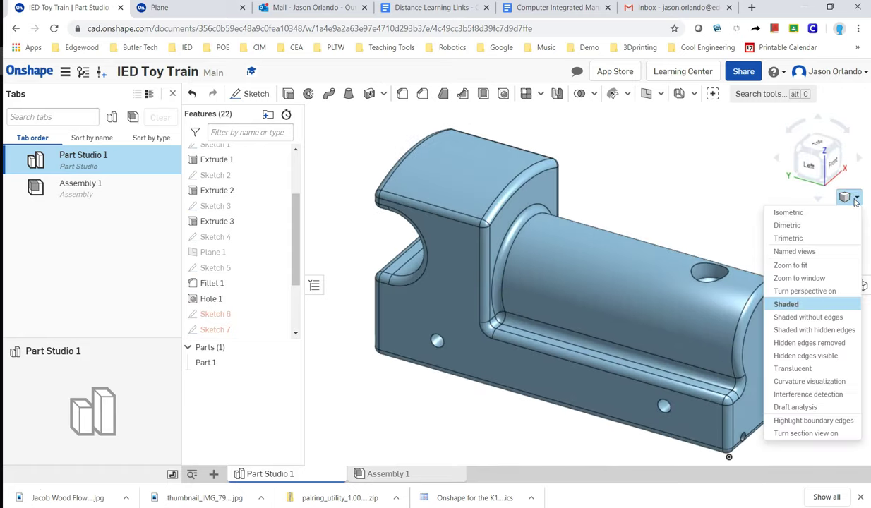
click(812, 317)
click(858, 198)
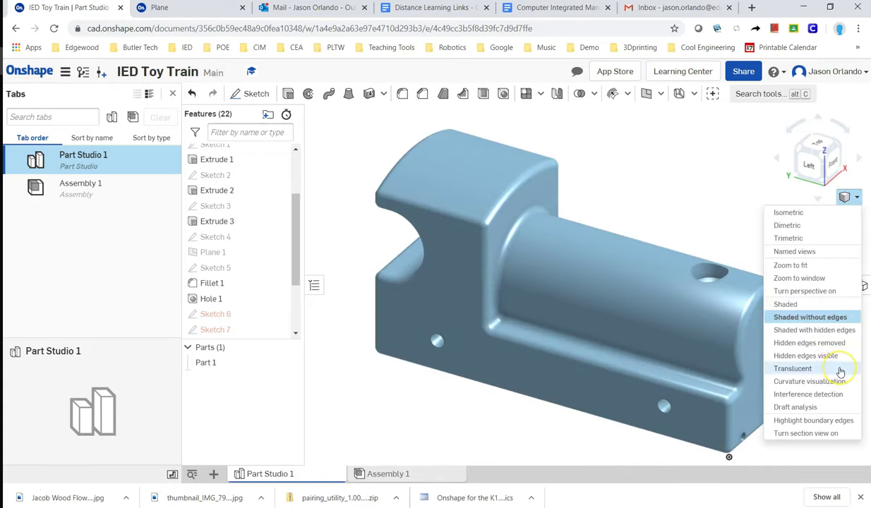
click(796, 212)
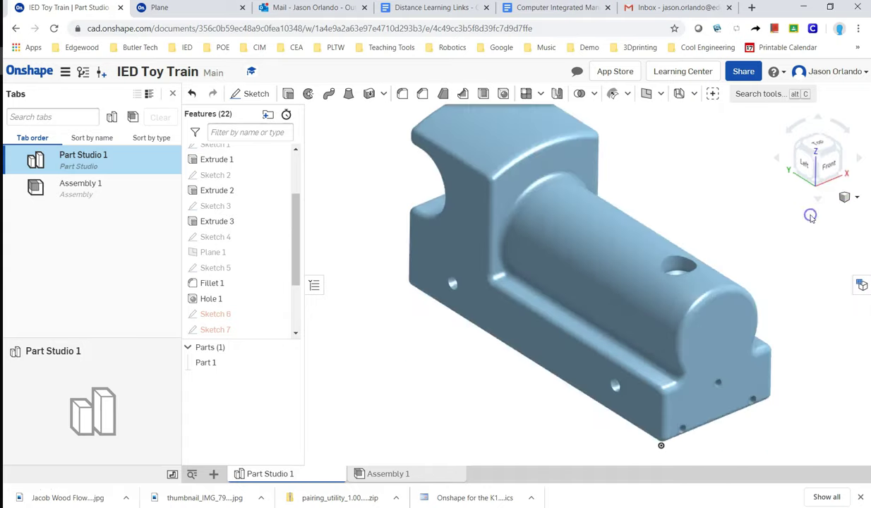
Turn perspective on and set a front-left-top isometric view of the train body.
click(856, 197)
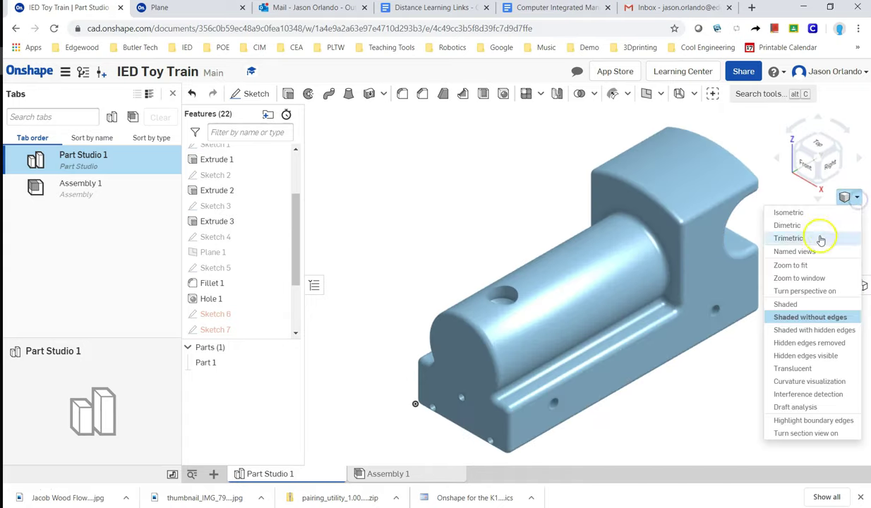
click(804, 291)
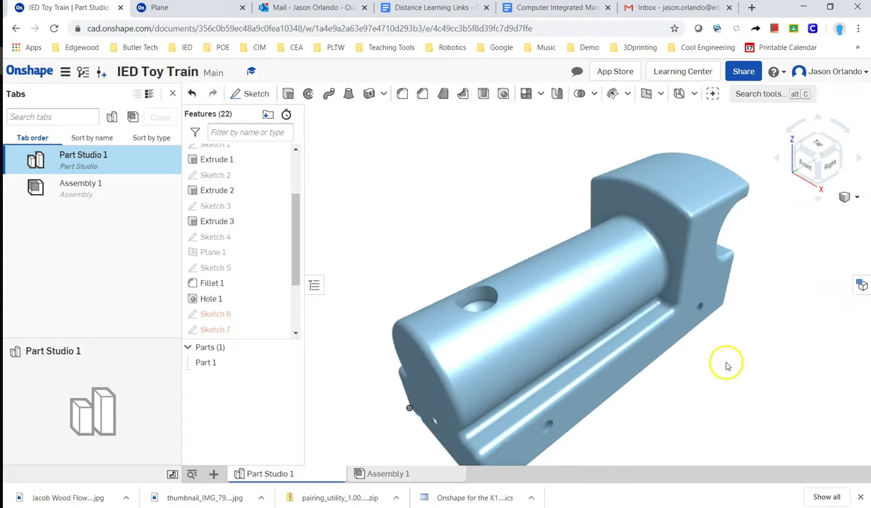
scroll(725, 364, up, 2)
scroll(727, 365, down, 3)
right_drag(727, 365, 751, 386)
scroll(693, 353, up, 3)
scroll(694, 346, down, 4)
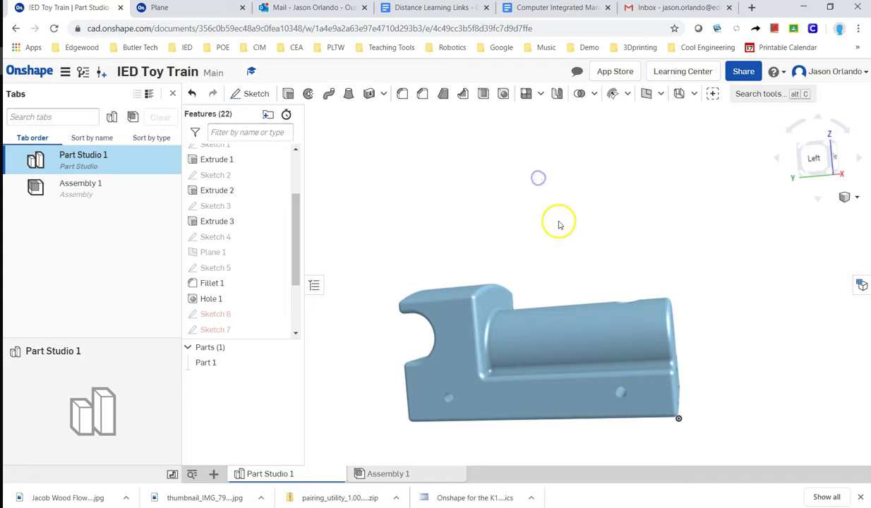
scroll(559, 230, up, 3)
scroll(575, 247, down, 3)
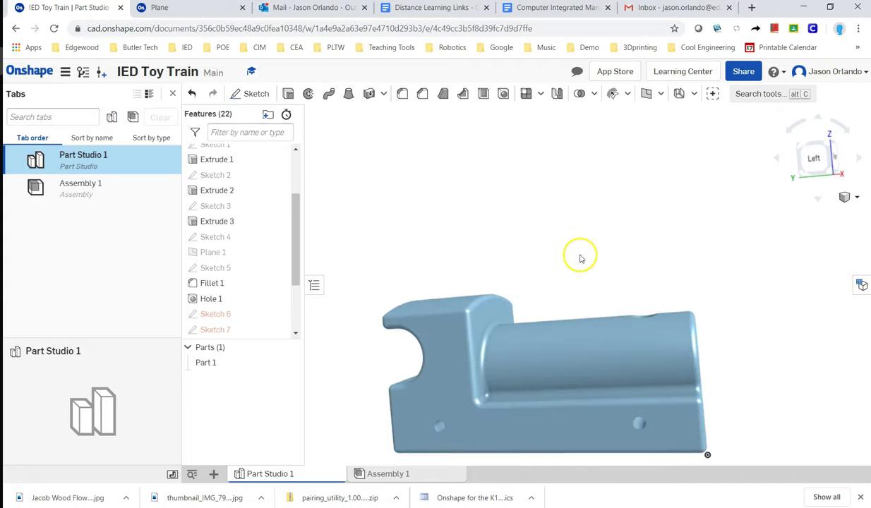
click(821, 150)
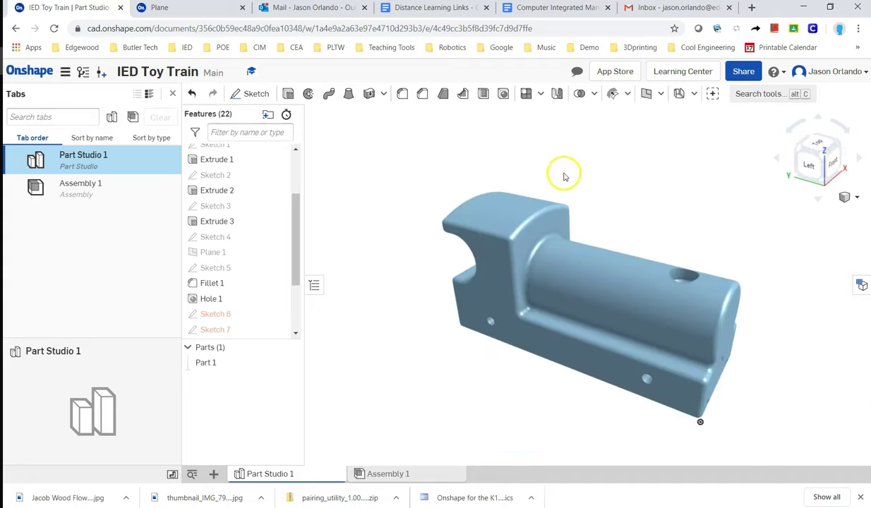